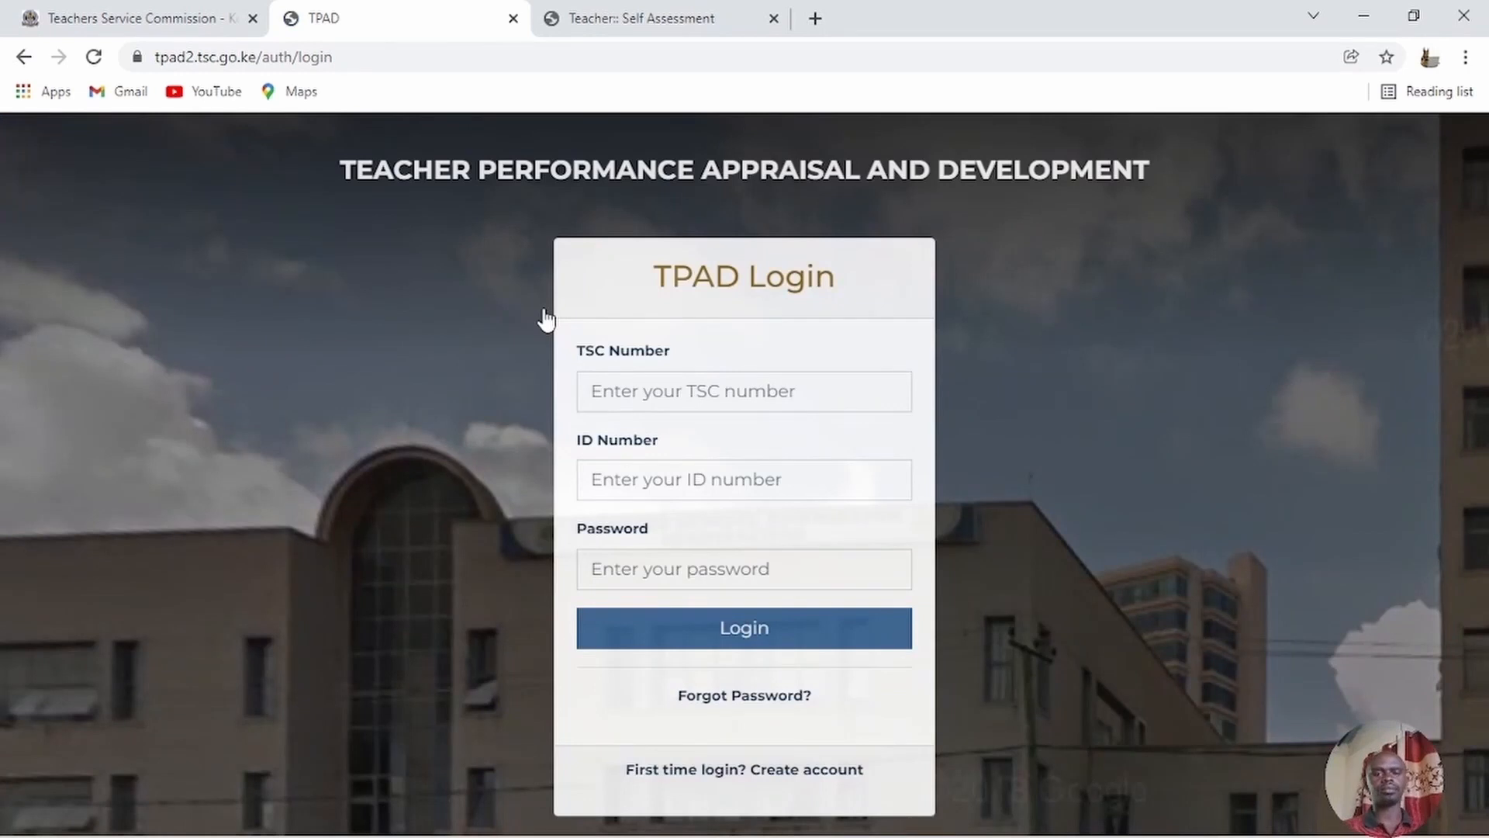
Enter the account password to log in to the TPAD portal and dismiss the browser's password check notice
click(624, 567)
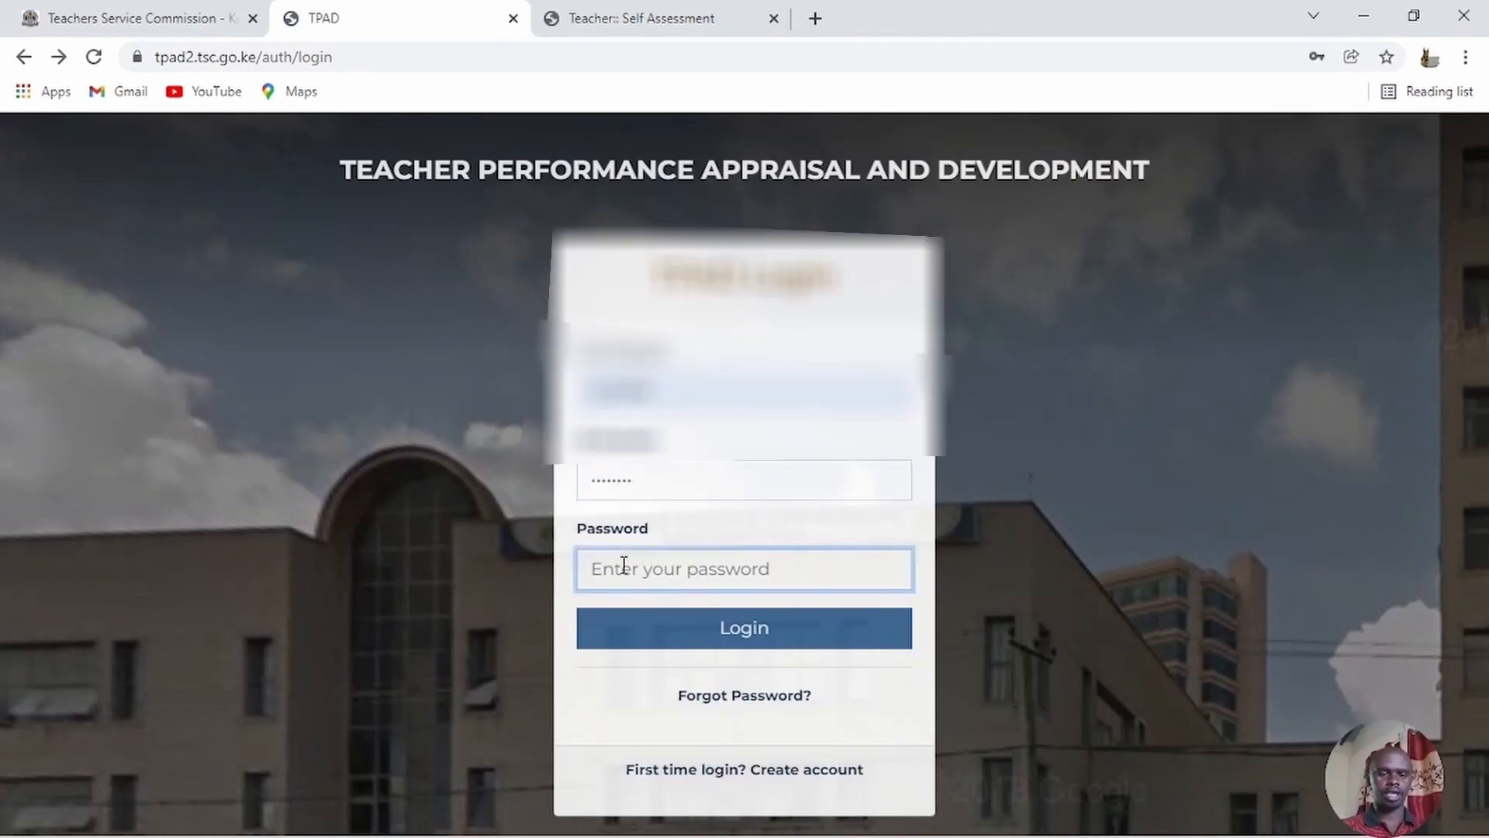
text(••••••)
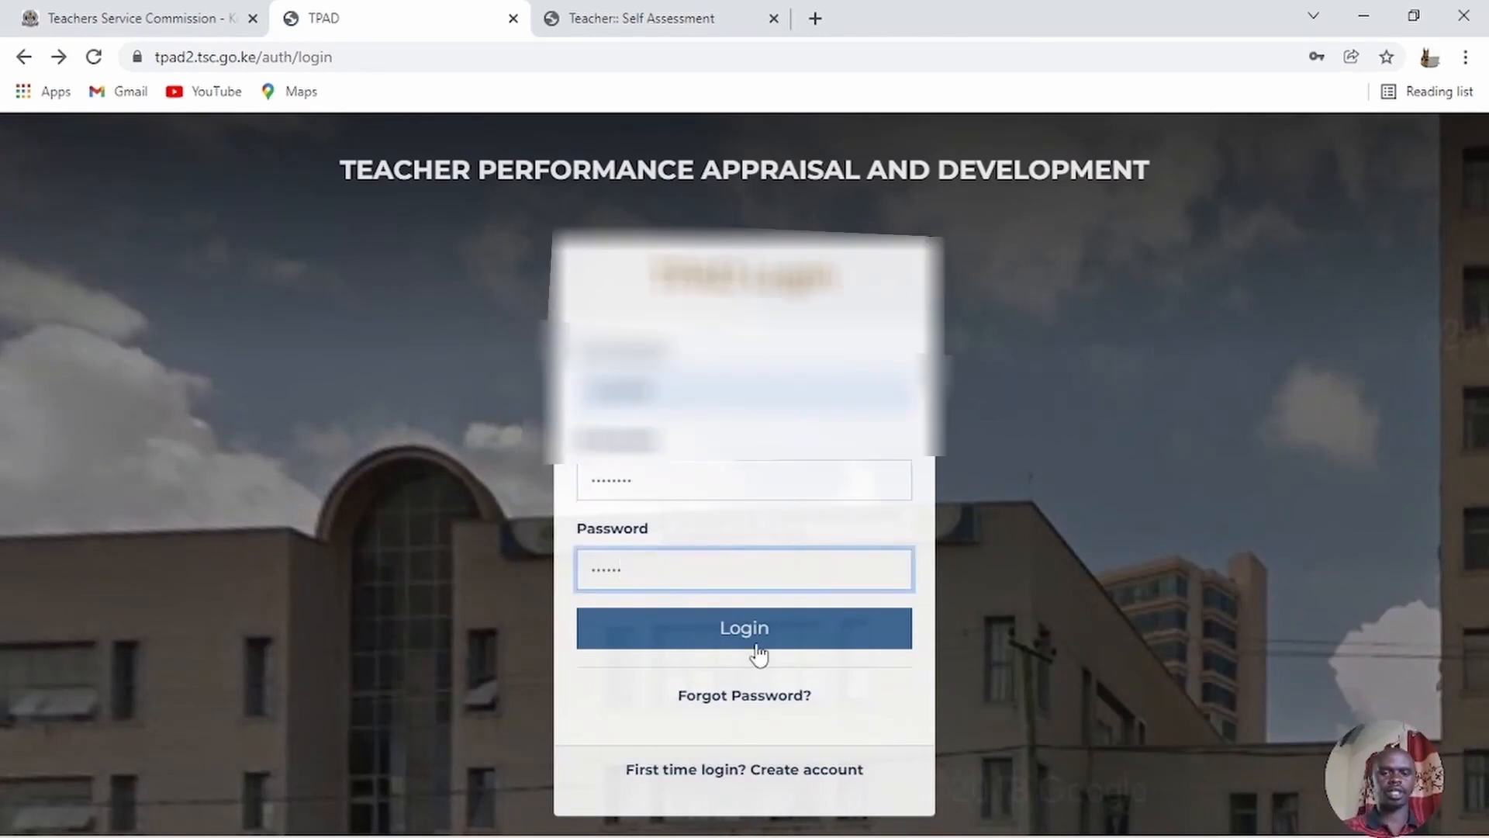
click(757, 650)
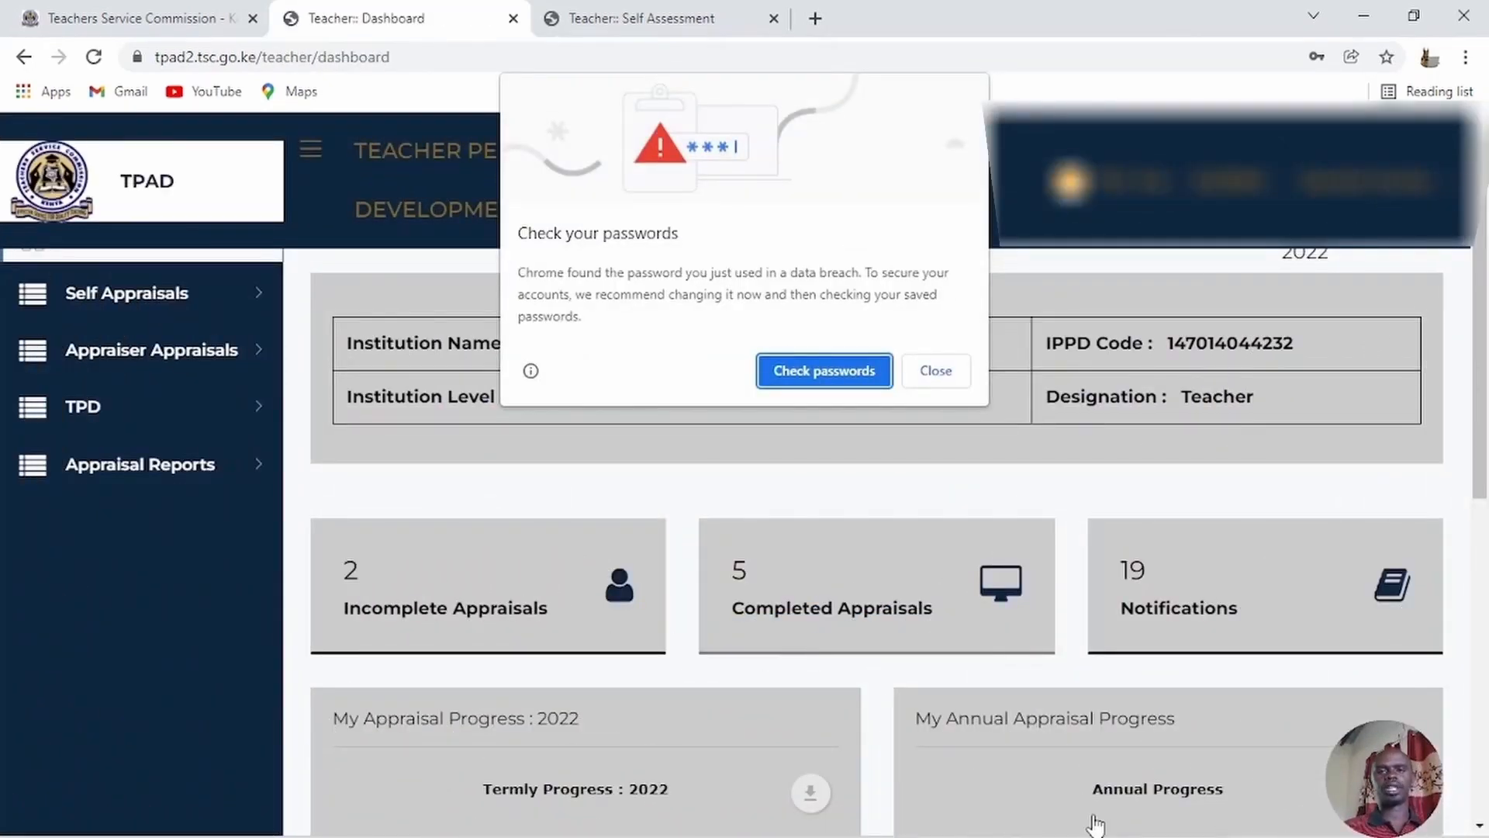
click(939, 371)
click(1327, 363)
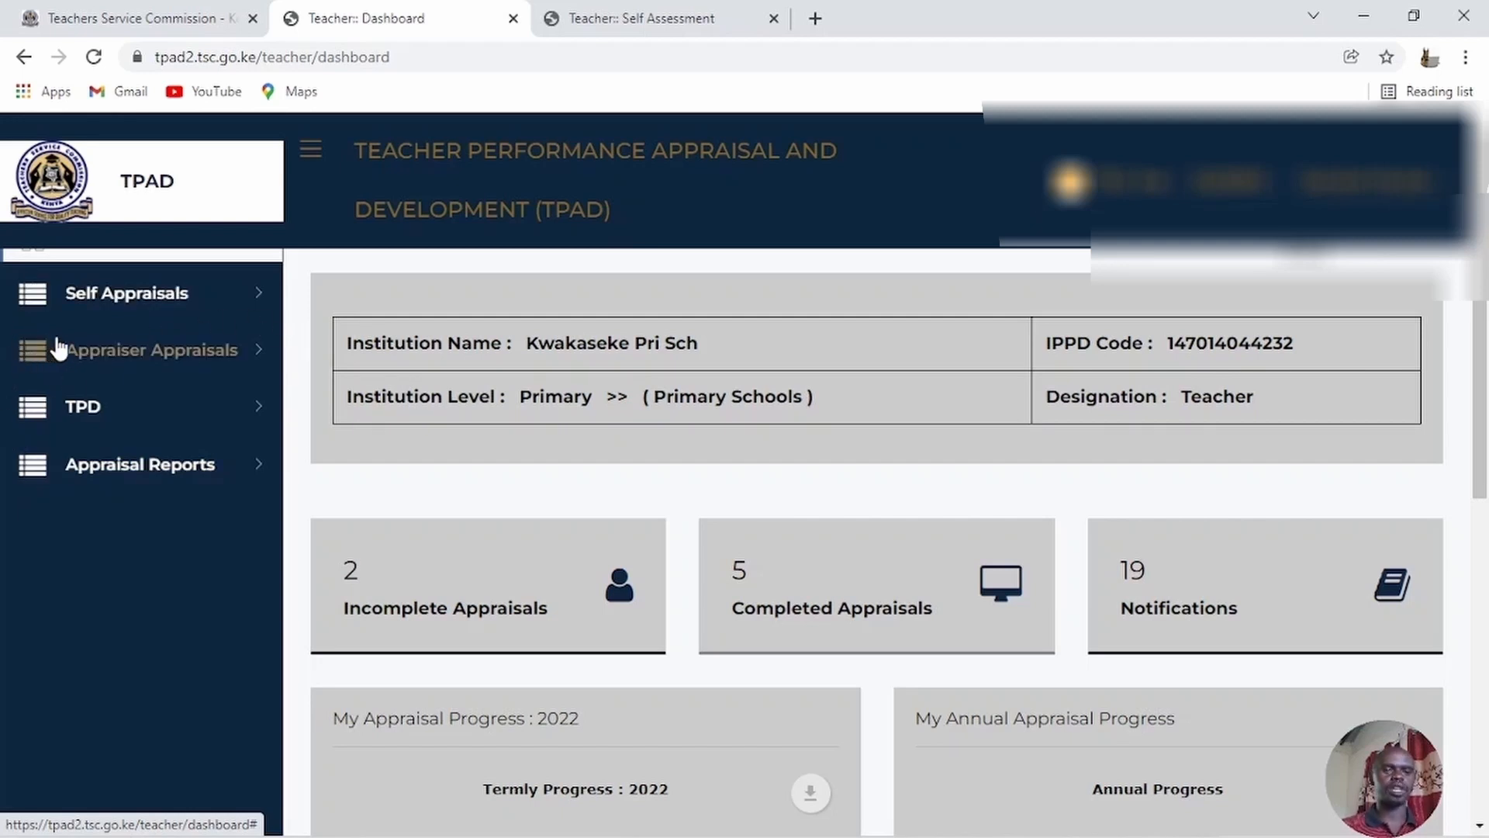
Open the Self Assessment page under Self Appraisals
click(103, 303)
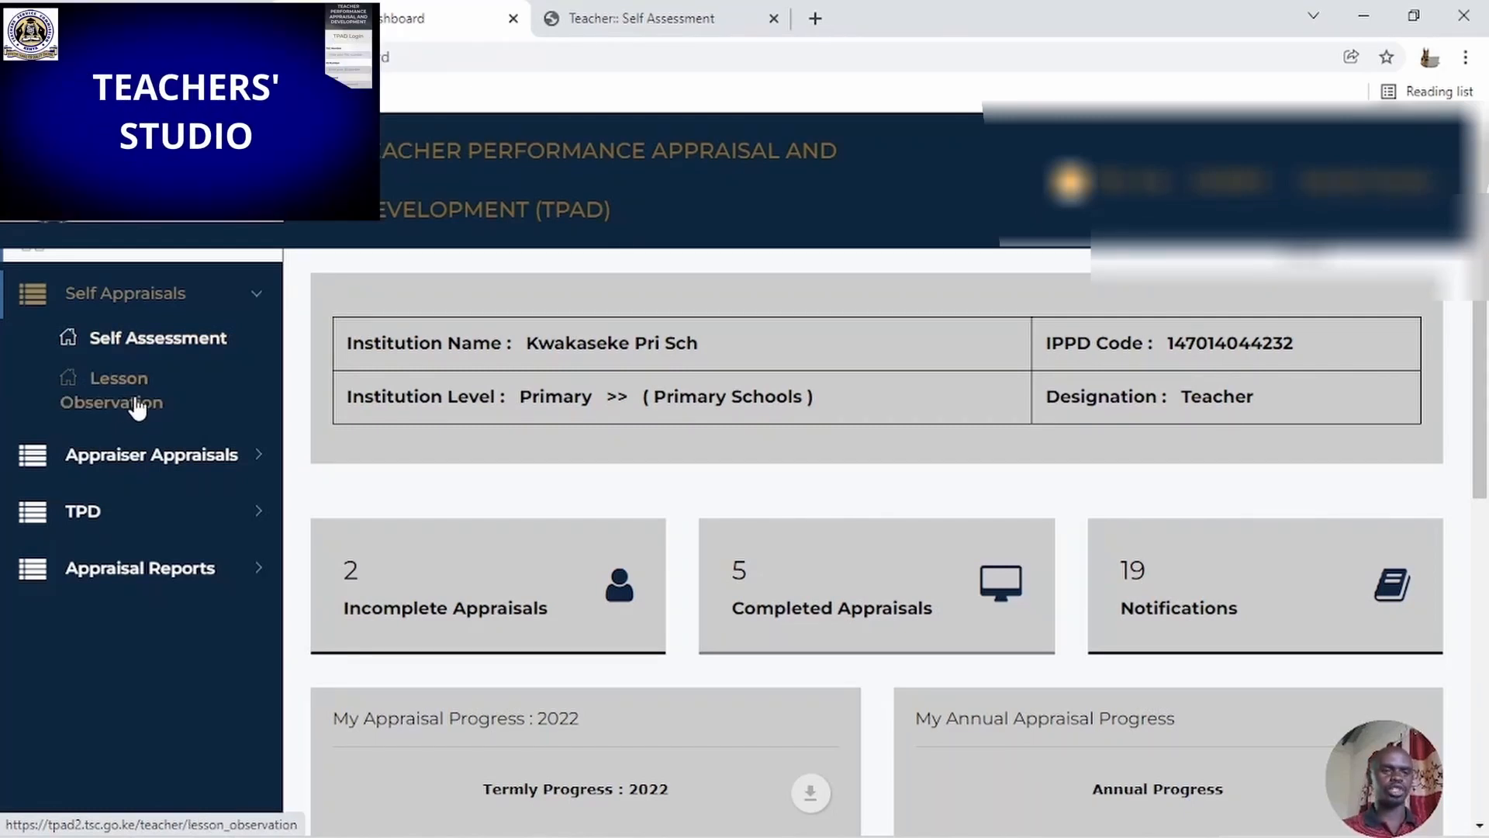
click(202, 339)
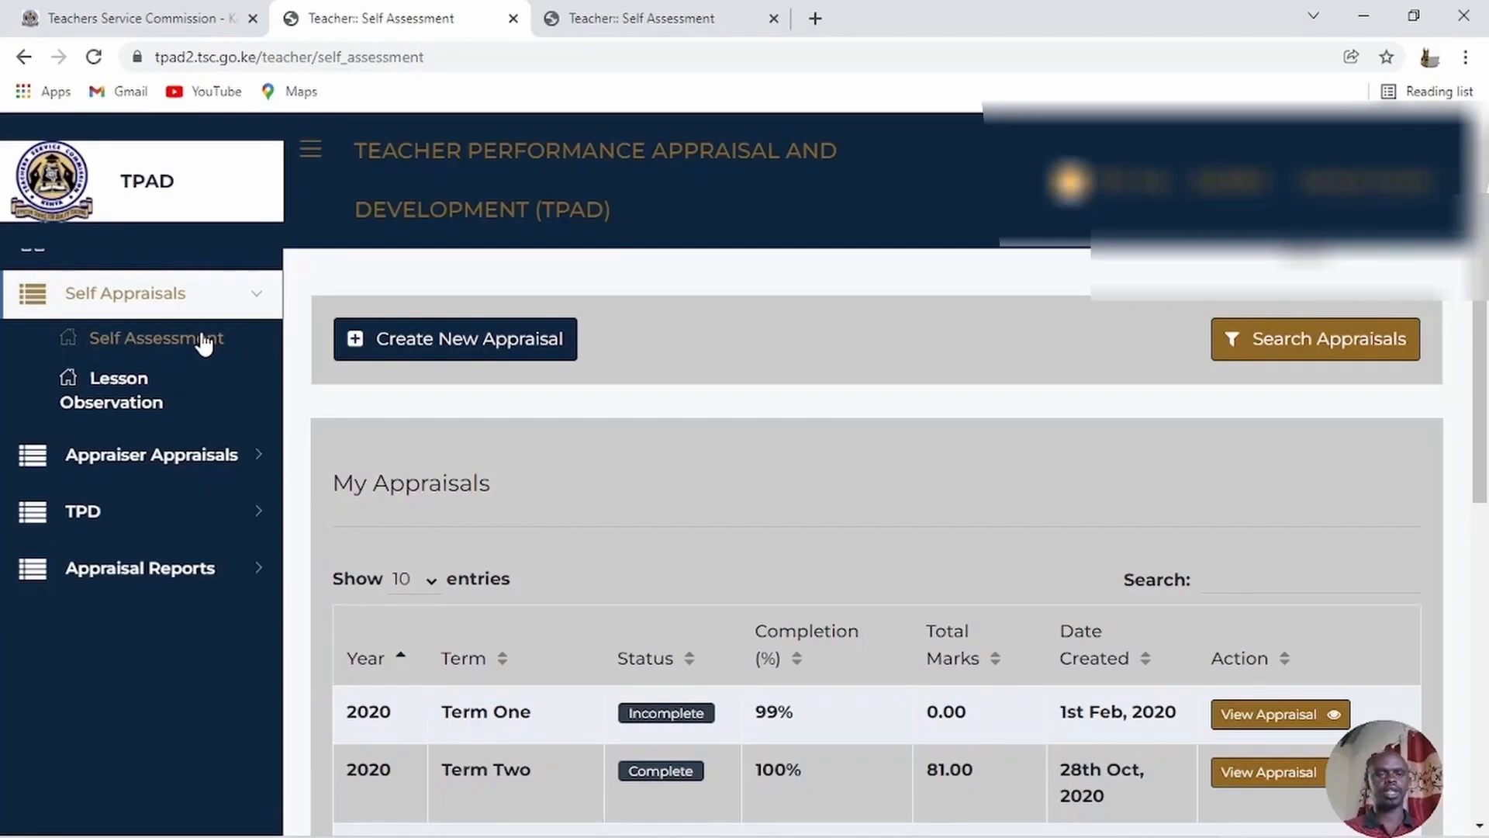
Try to save a new appraisal for 2022, Term Three (2021), with eligibility On duty, and close the appraisal form
click(496, 339)
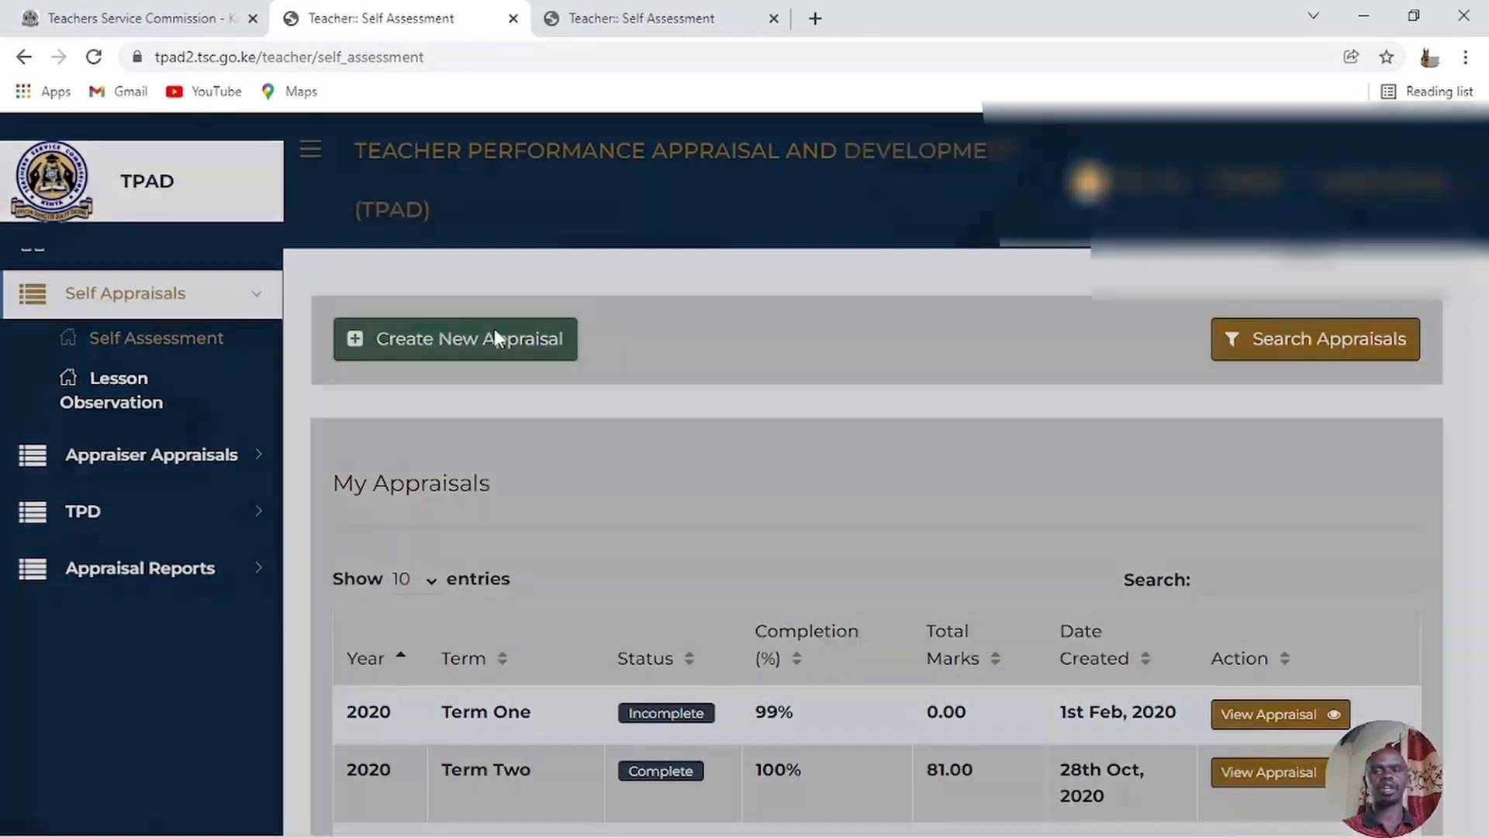
click(535, 277)
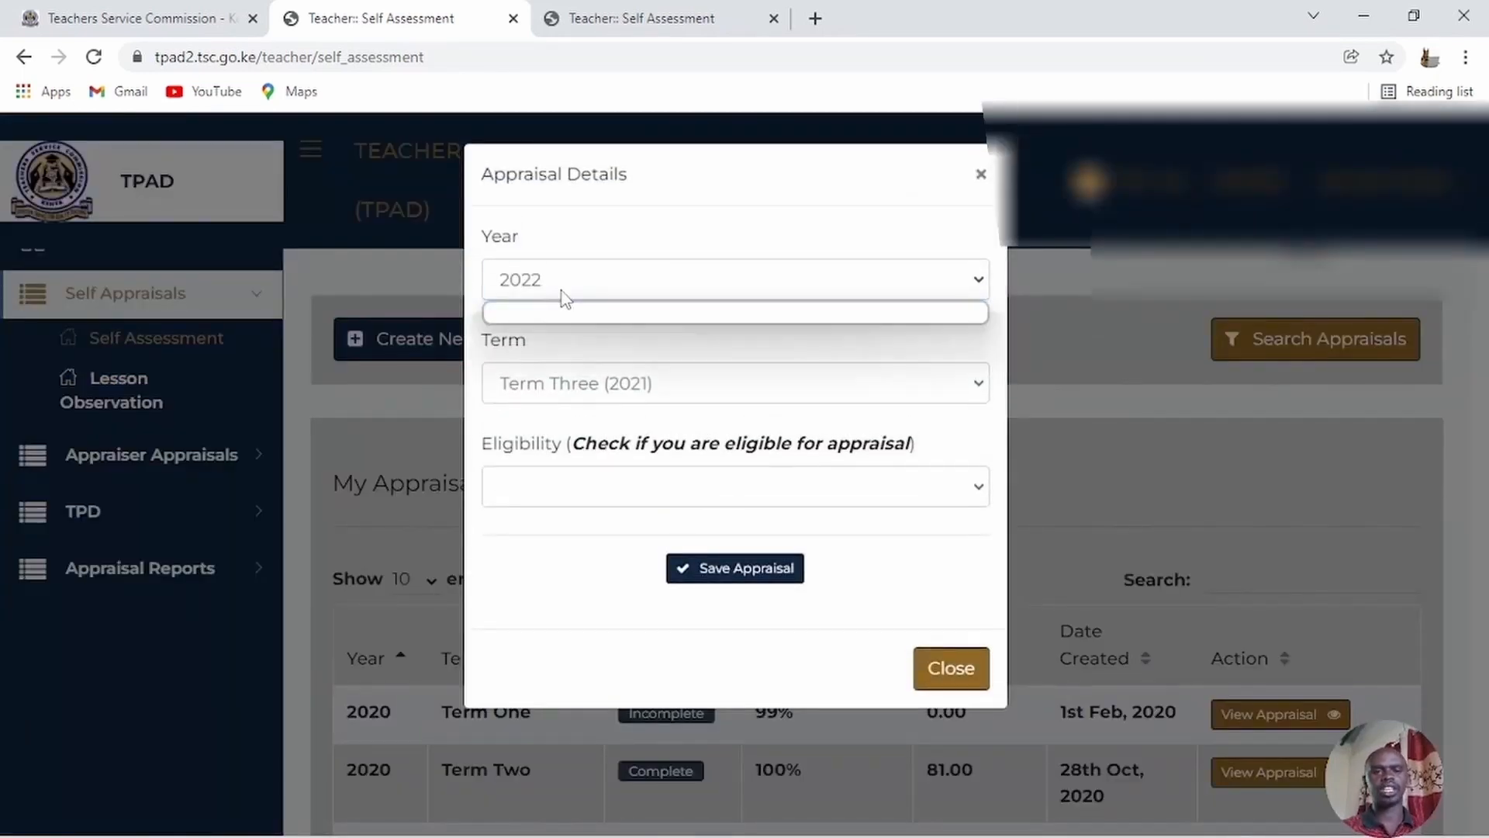
click(543, 384)
click(543, 388)
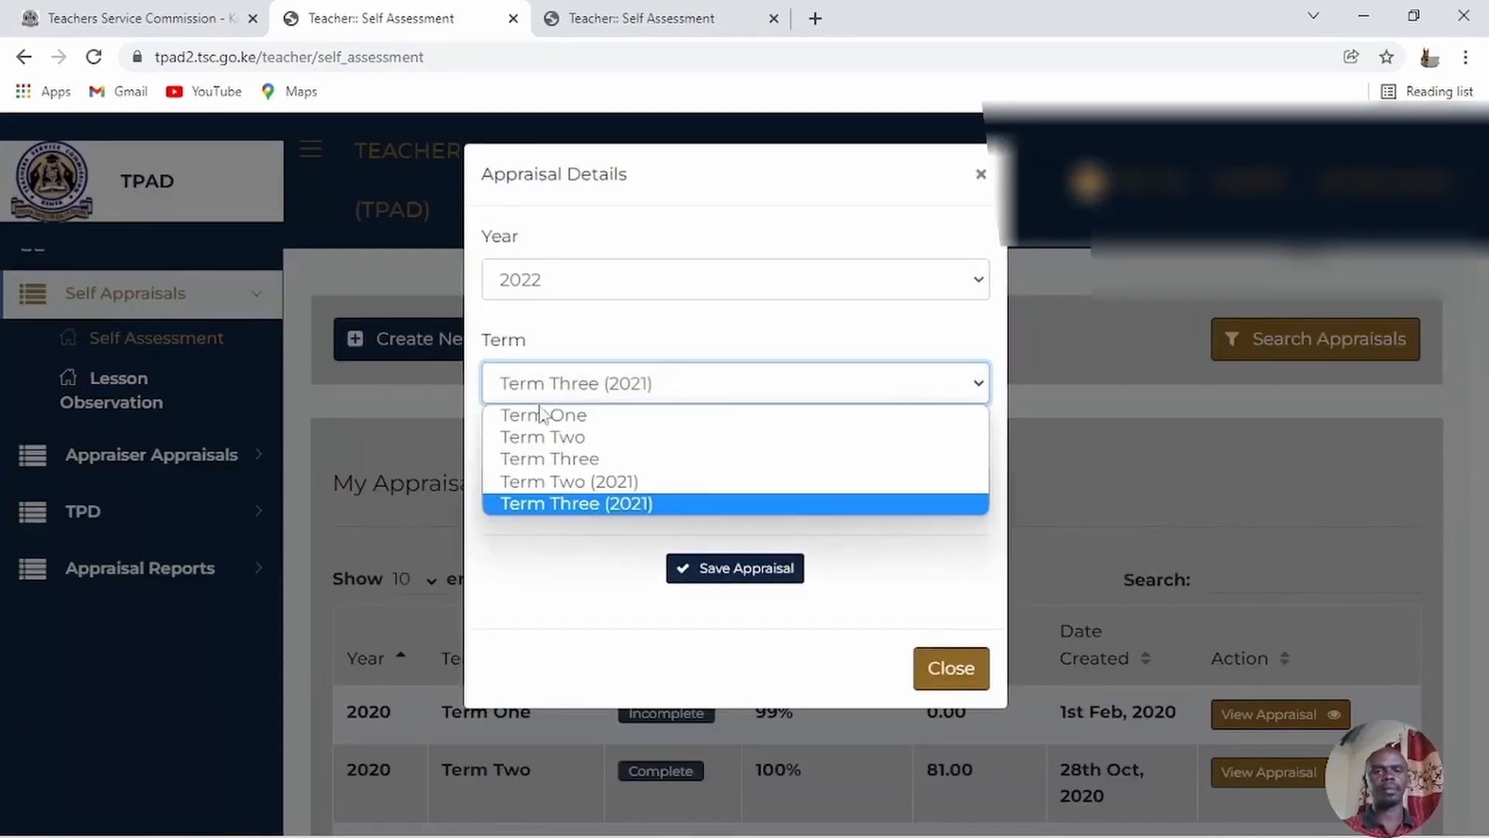
click(577, 507)
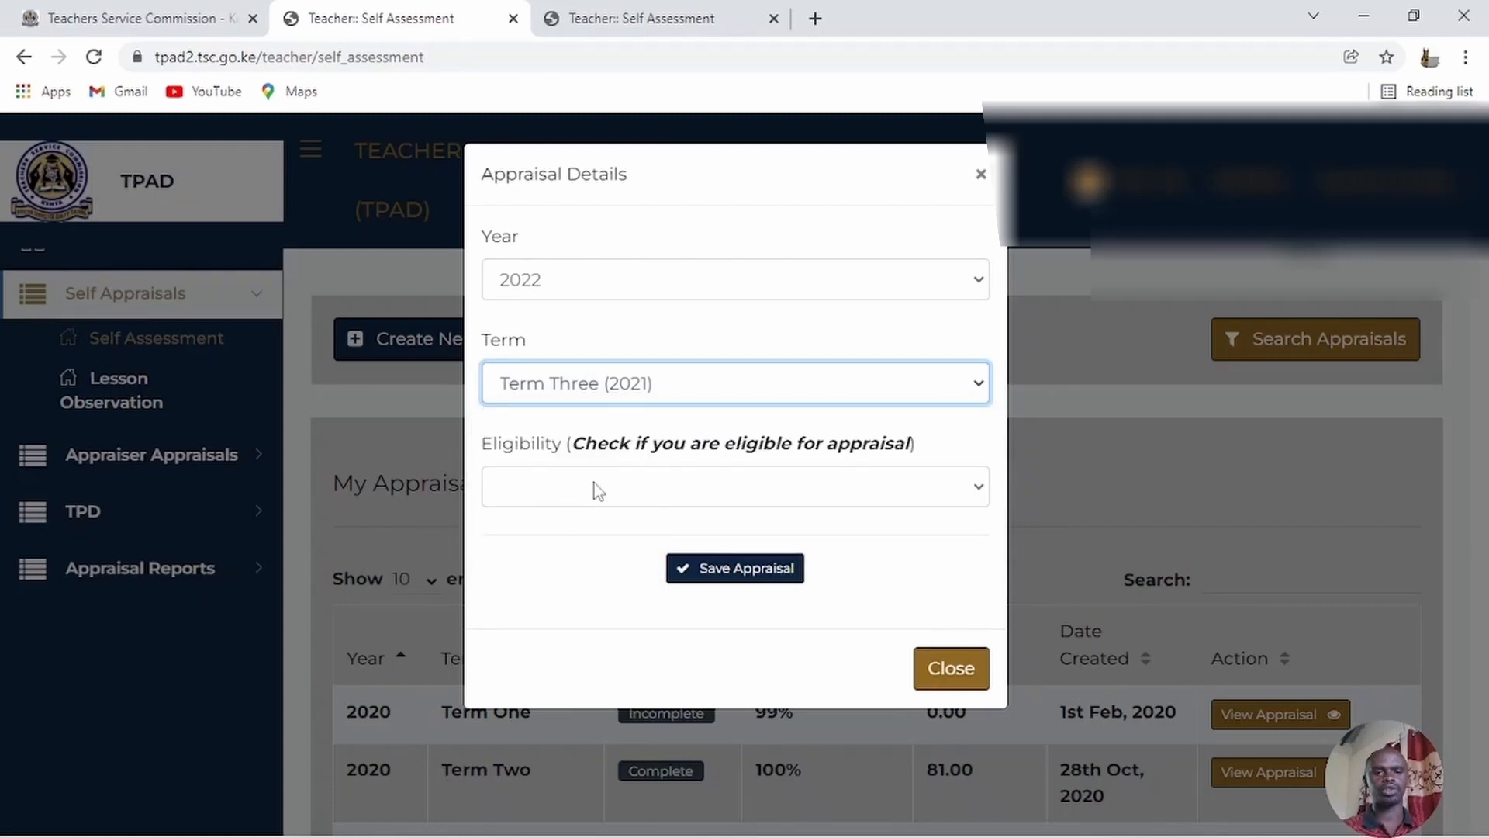
click(596, 488)
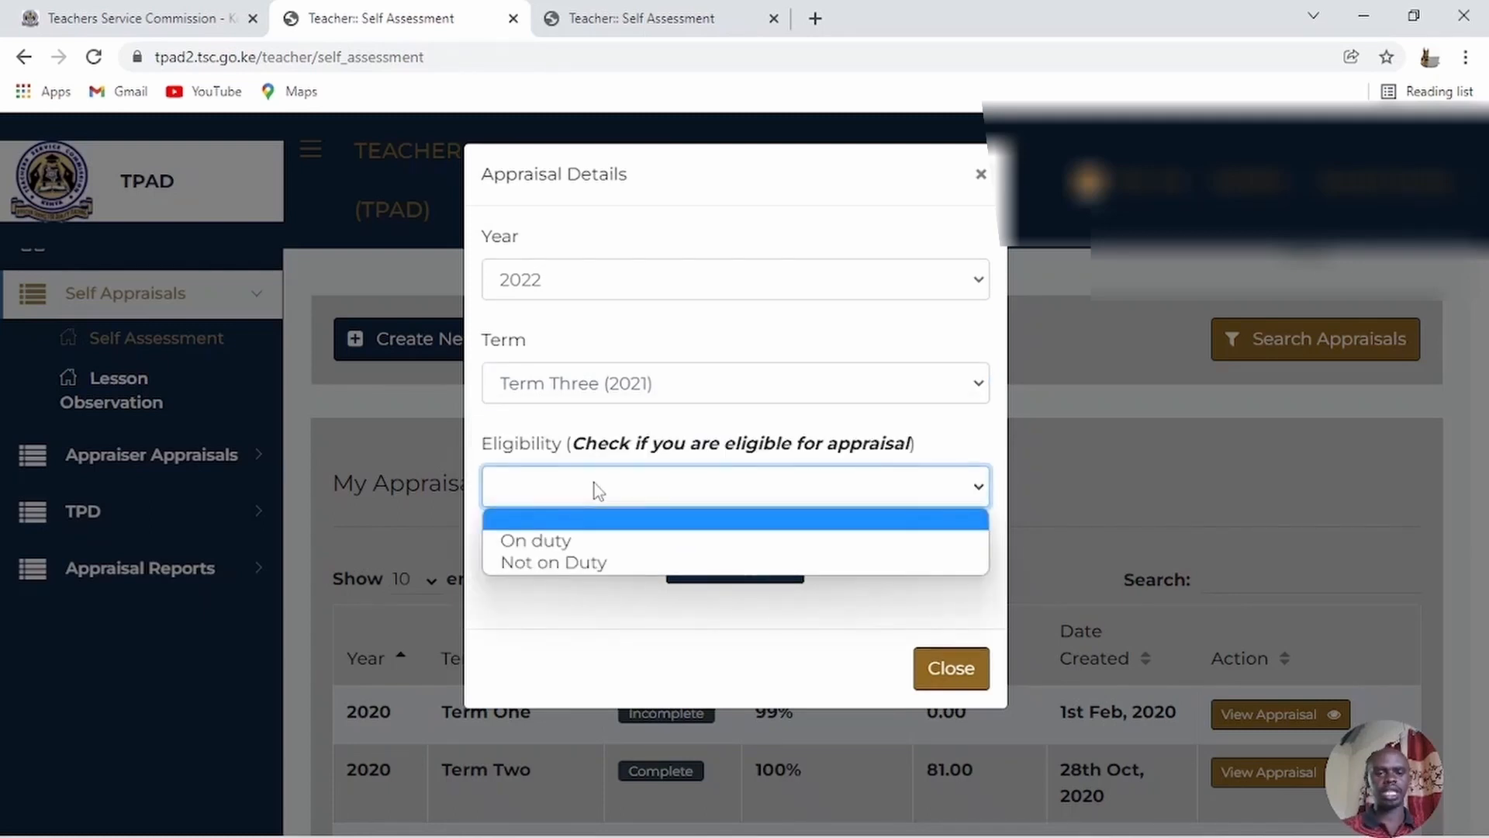
click(569, 543)
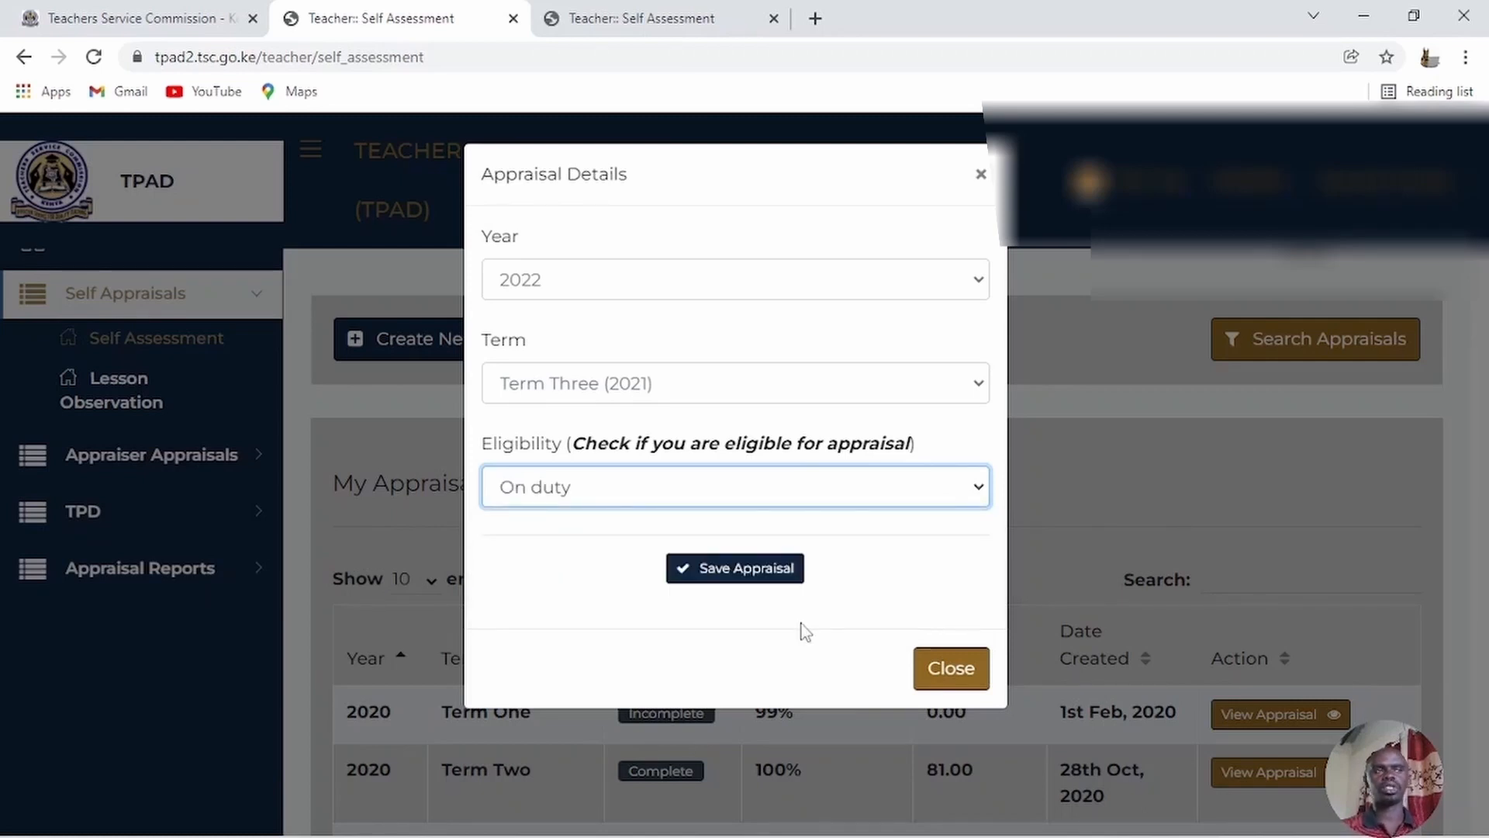
click(721, 587)
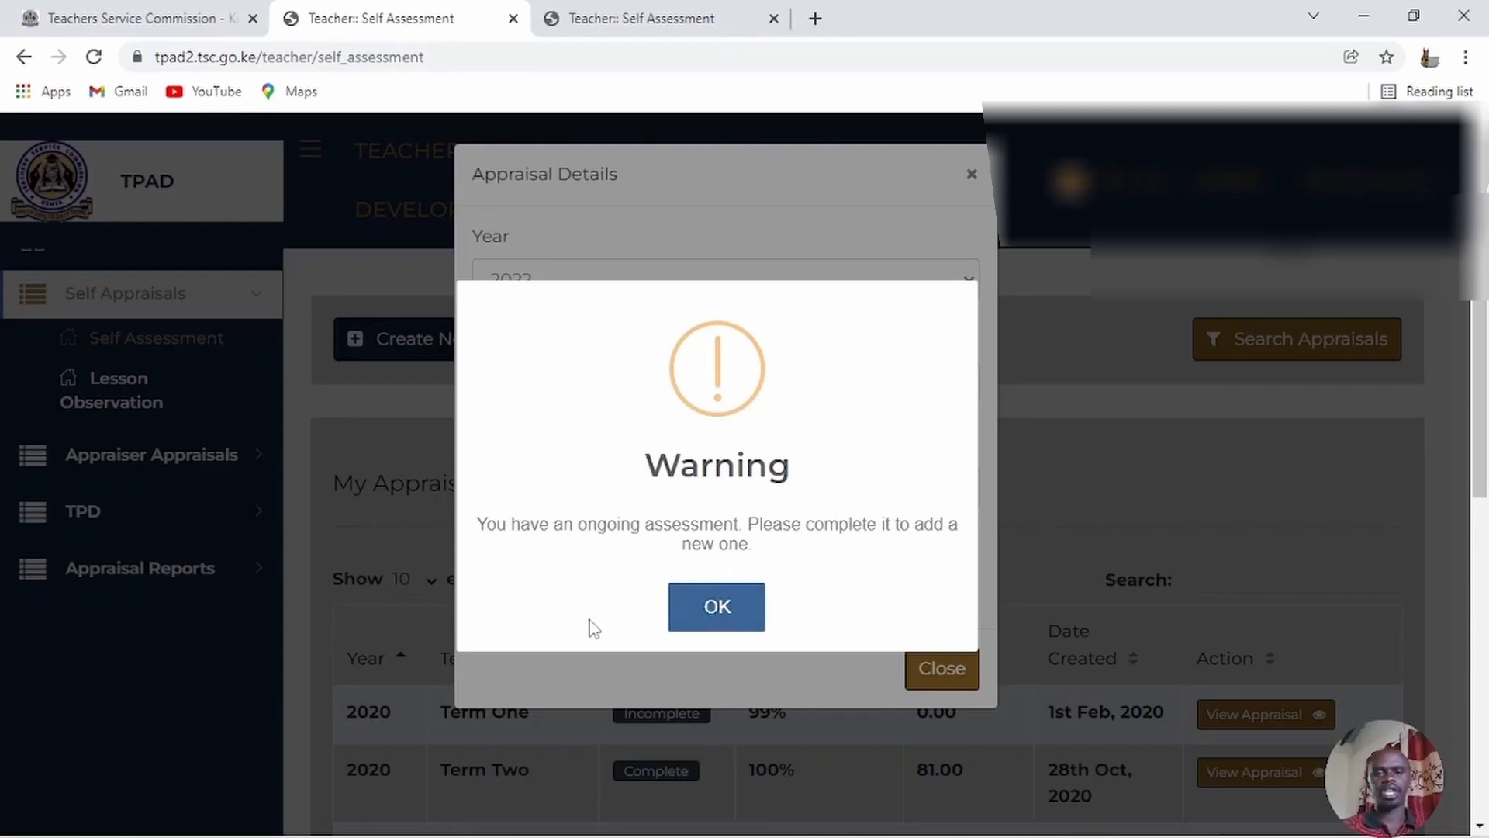
click(737, 620)
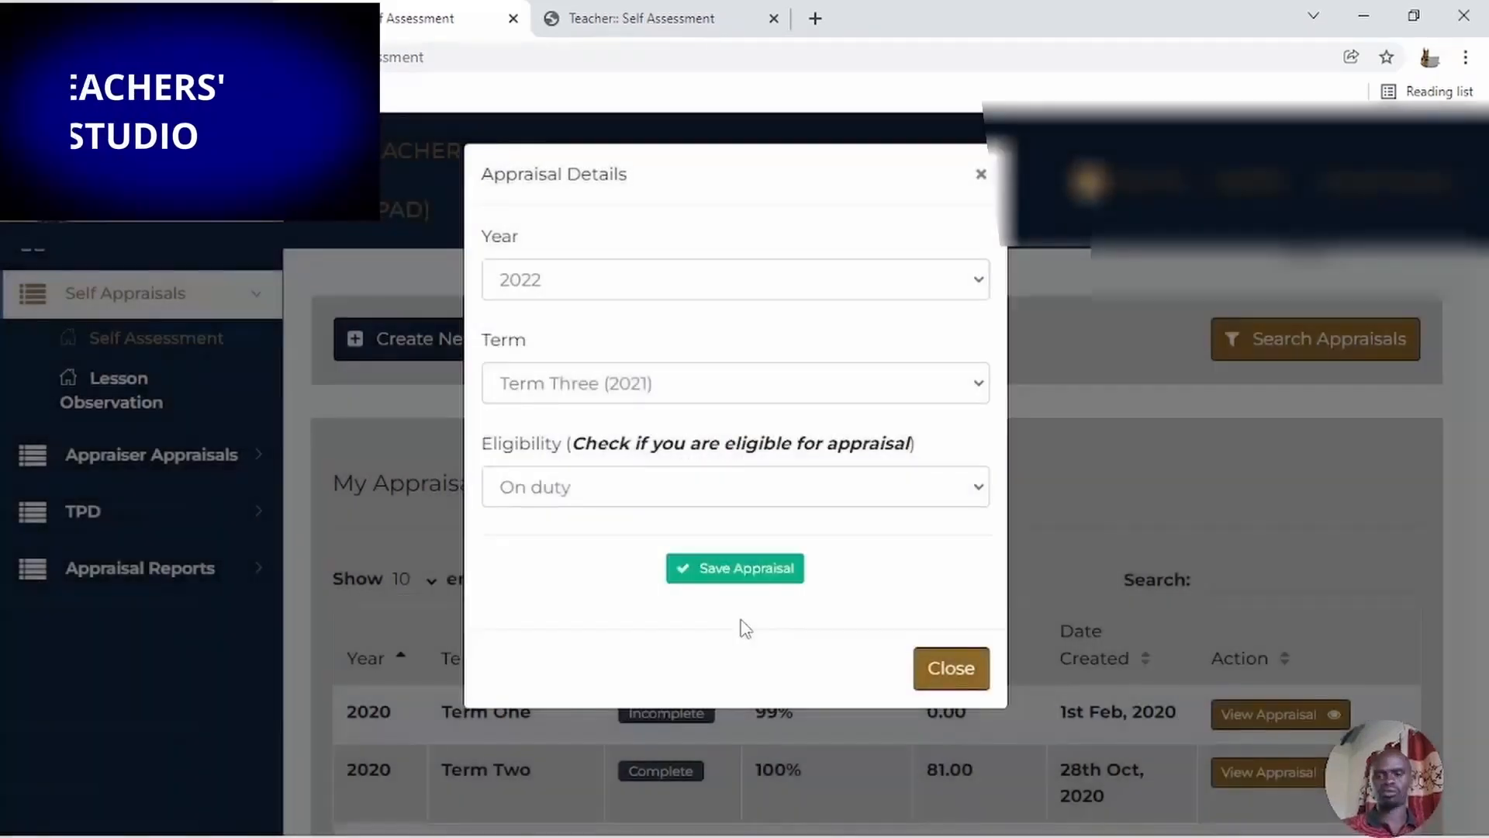
click(981, 175)
Examine the status, completion, marks and available action of each term in My Appraisals, with the side navigation collapsed
scroll(789, 501, down, 8)
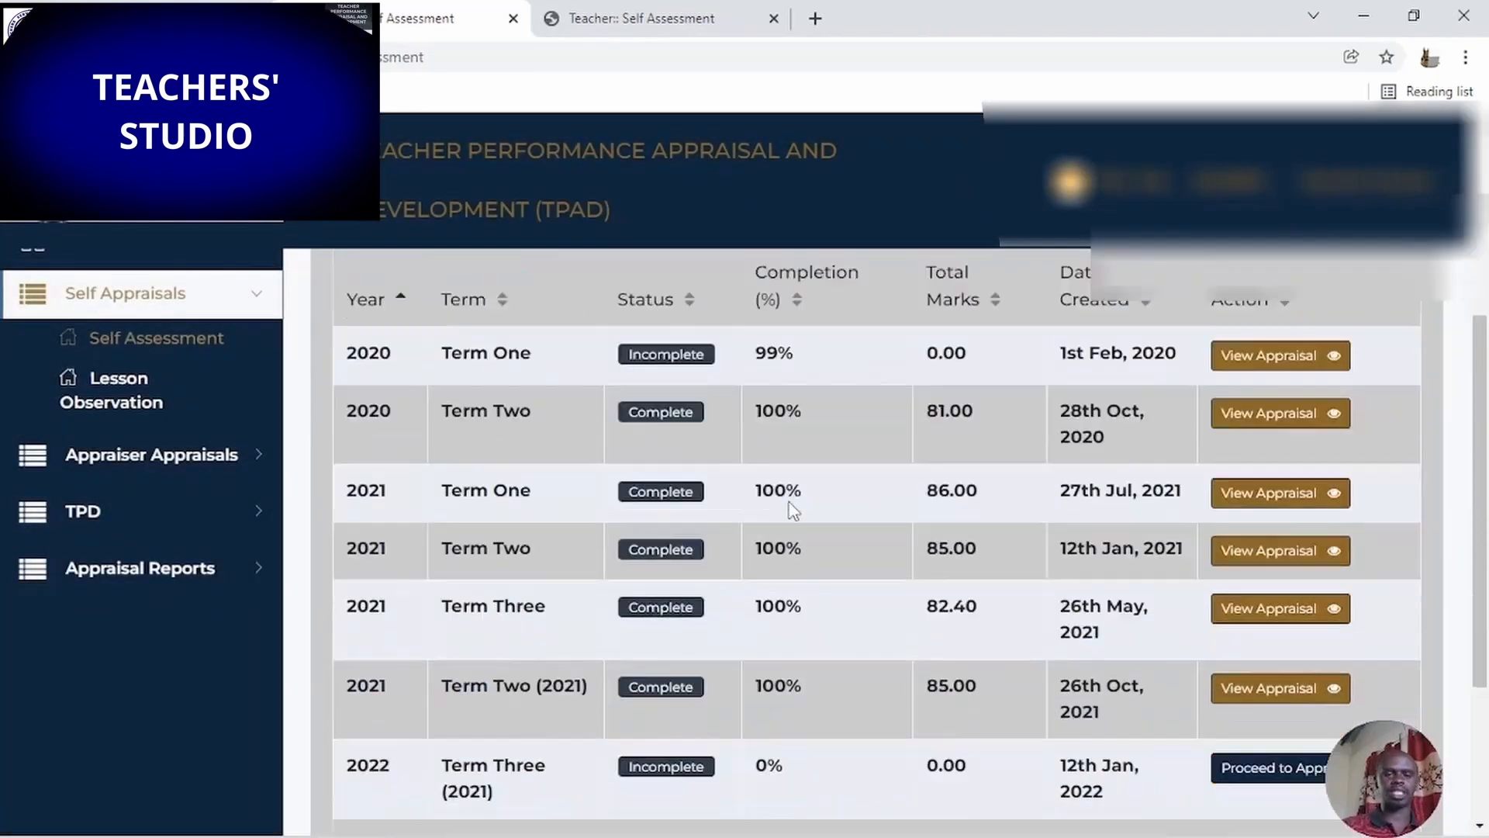
scroll(789, 501, up, 7)
scroll(791, 511, down, 4)
scroll(789, 510, up, 3)
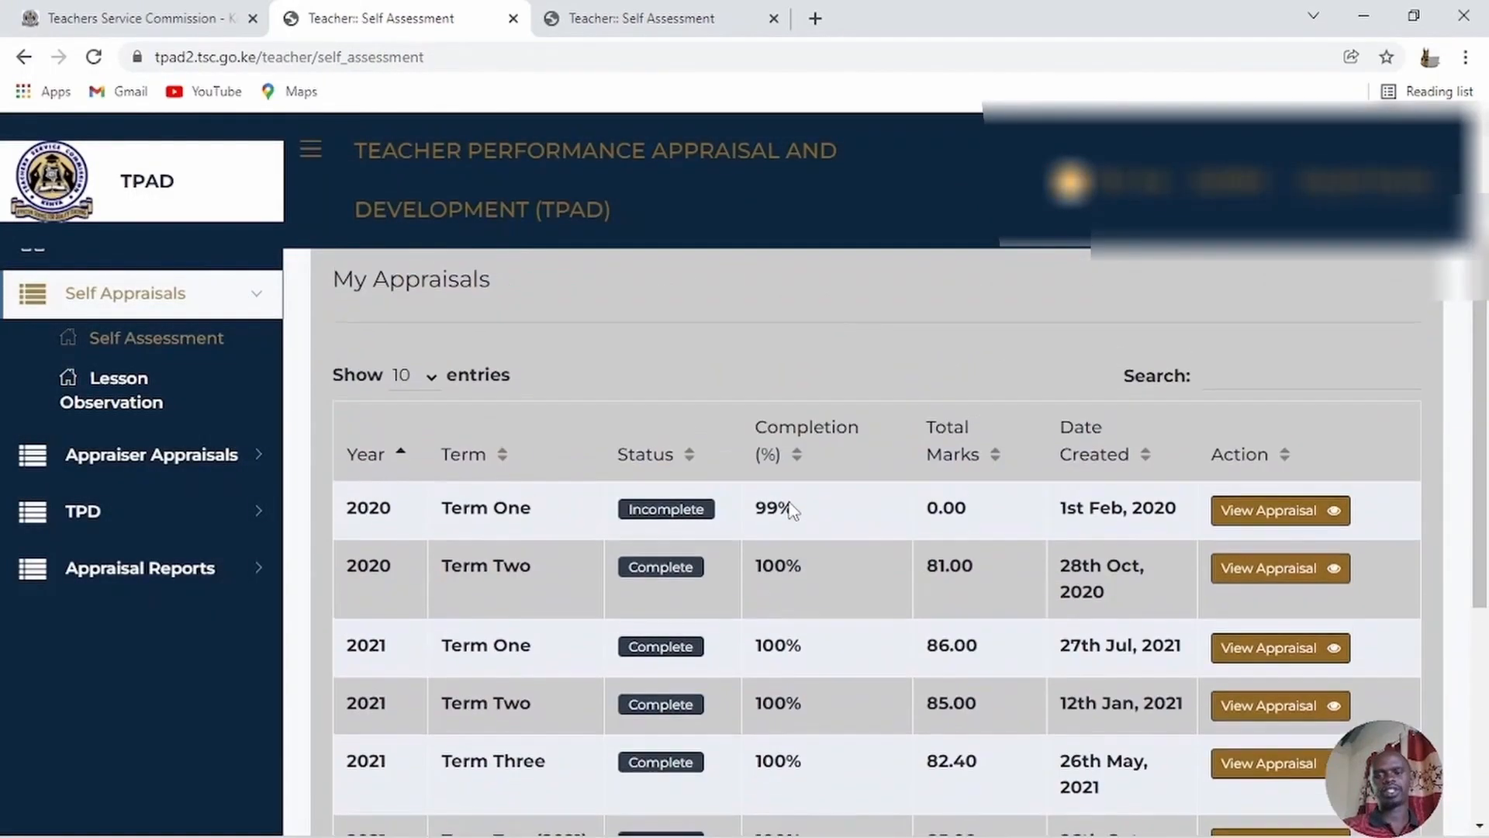
scroll(791, 519, down, 3)
click(314, 151)
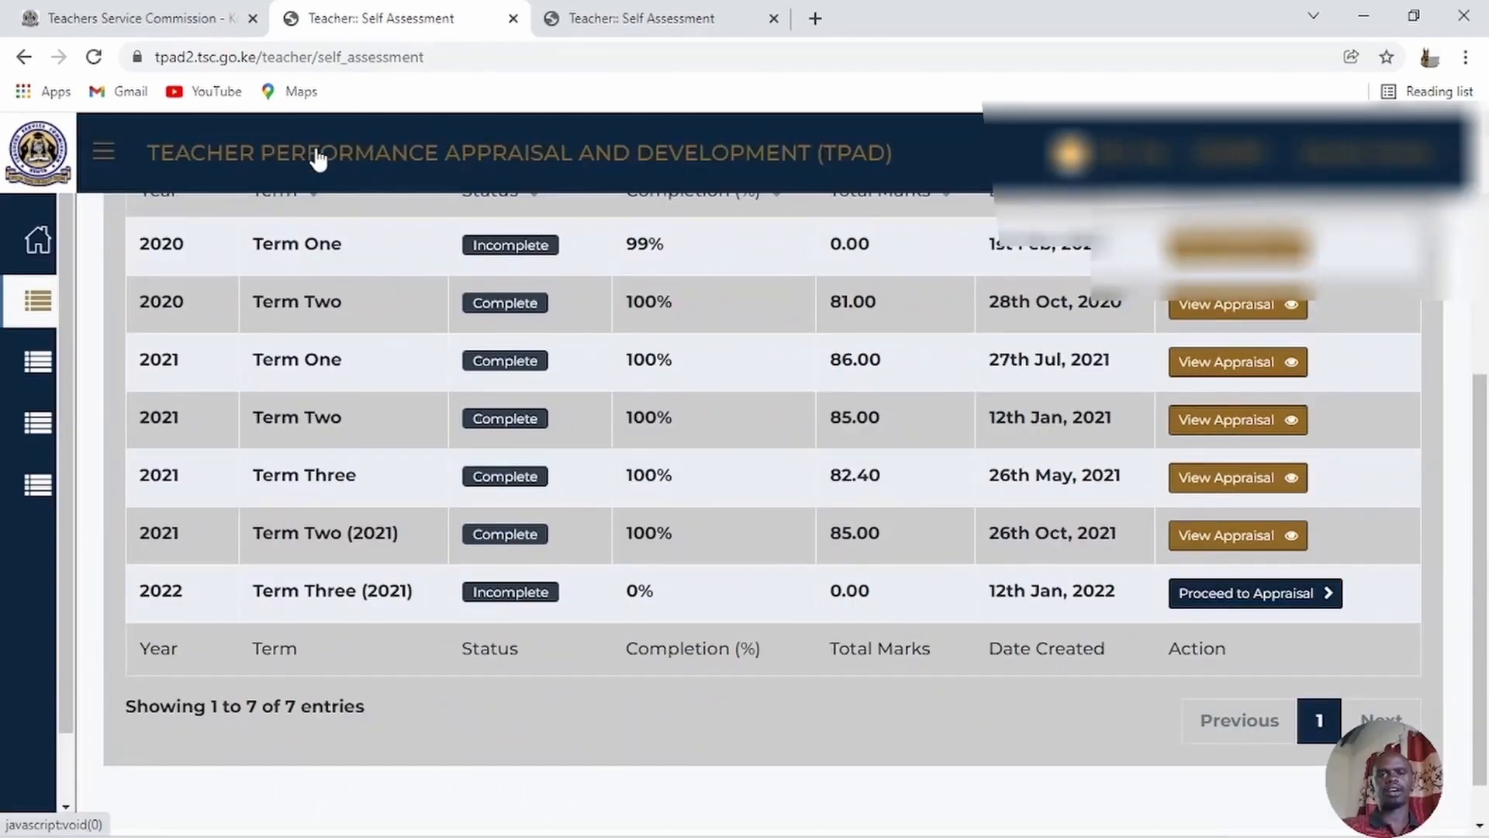
scroll(318, 159, up, 2)
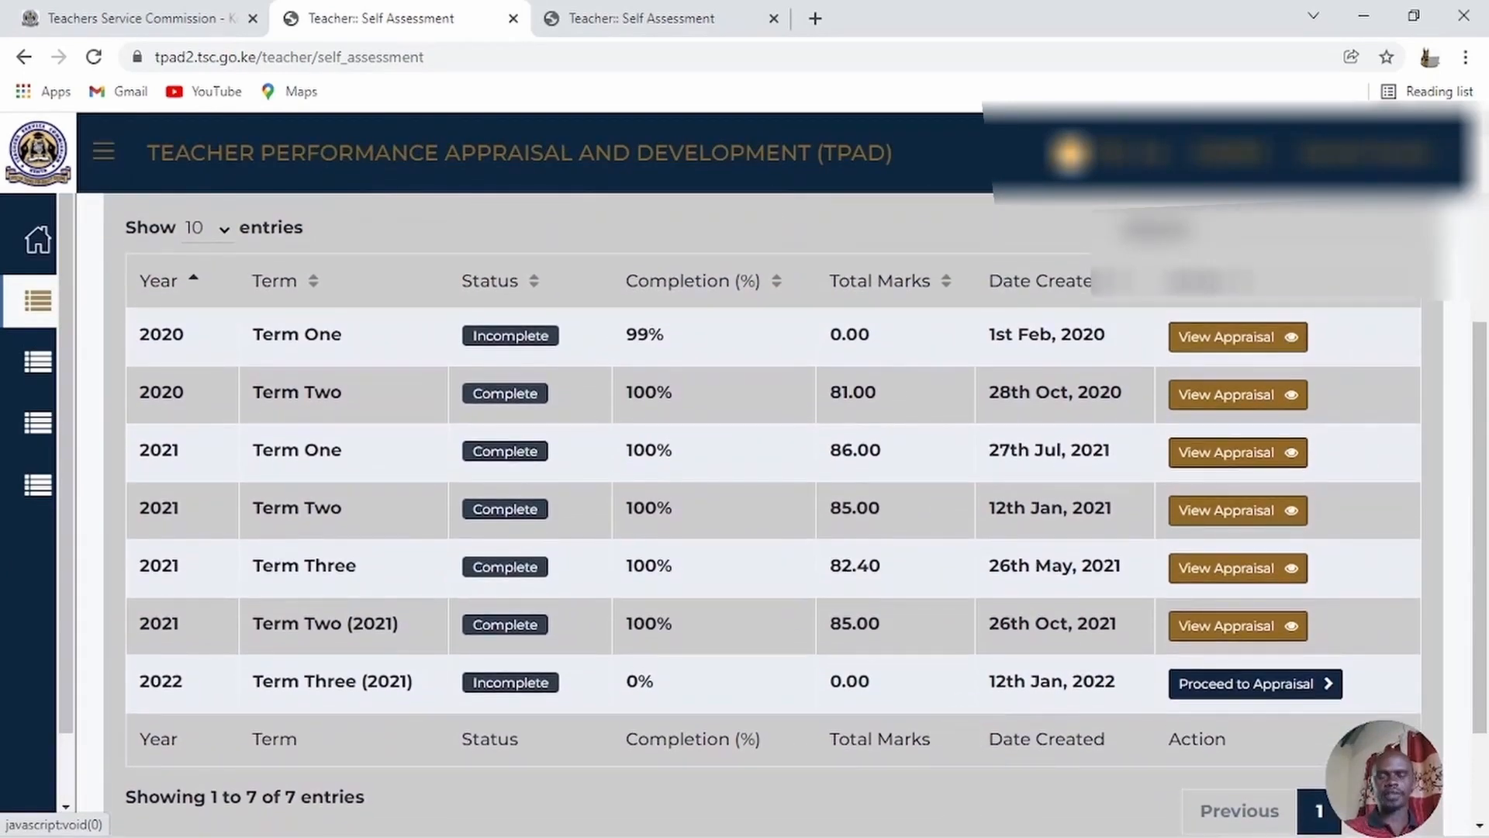
scroll(1406, 535, down, 1)
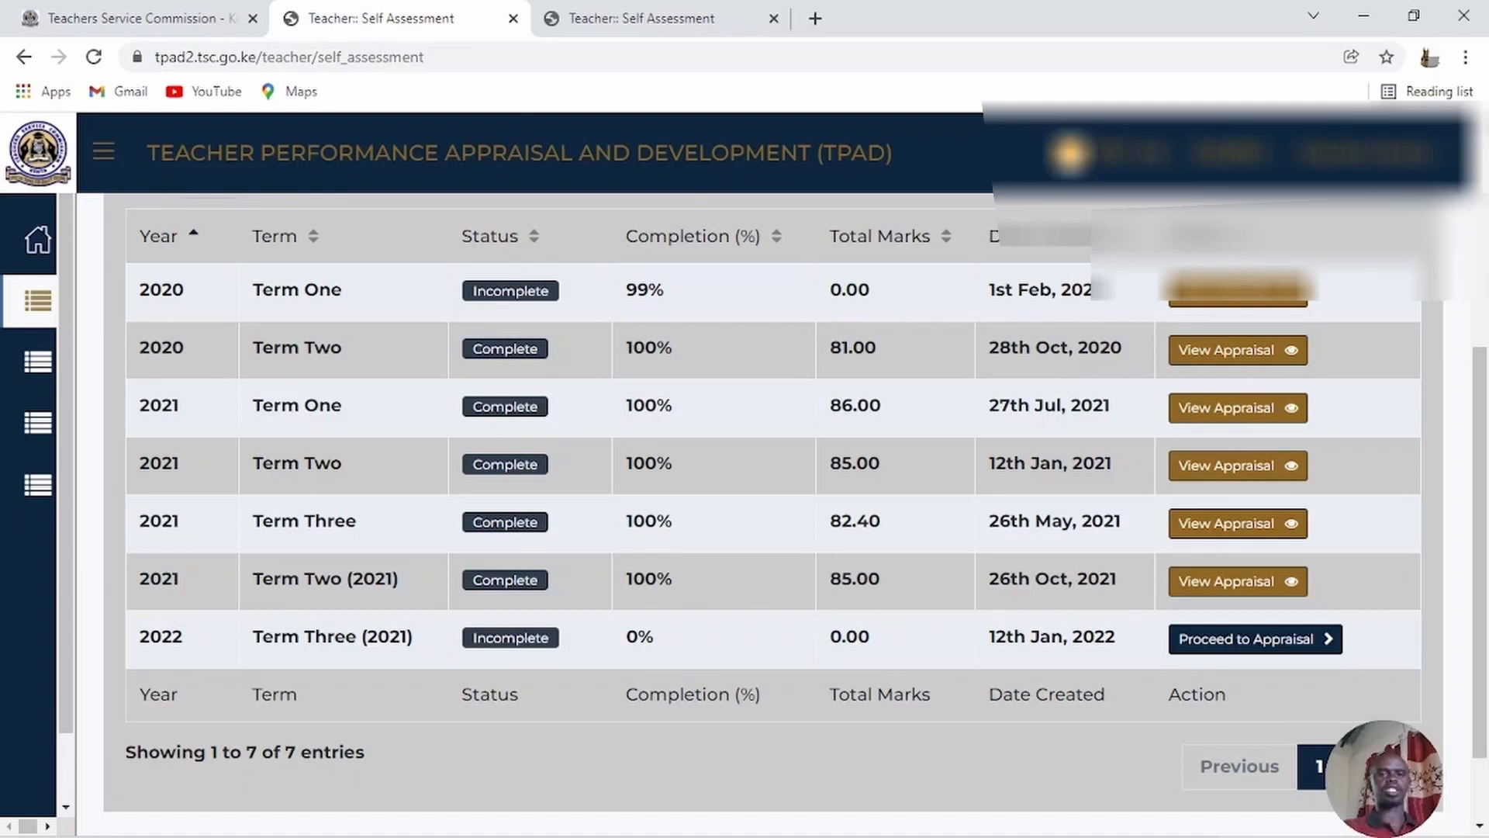
scroll(750, 409, up, 5)
scroll(973, 465, down, 5)
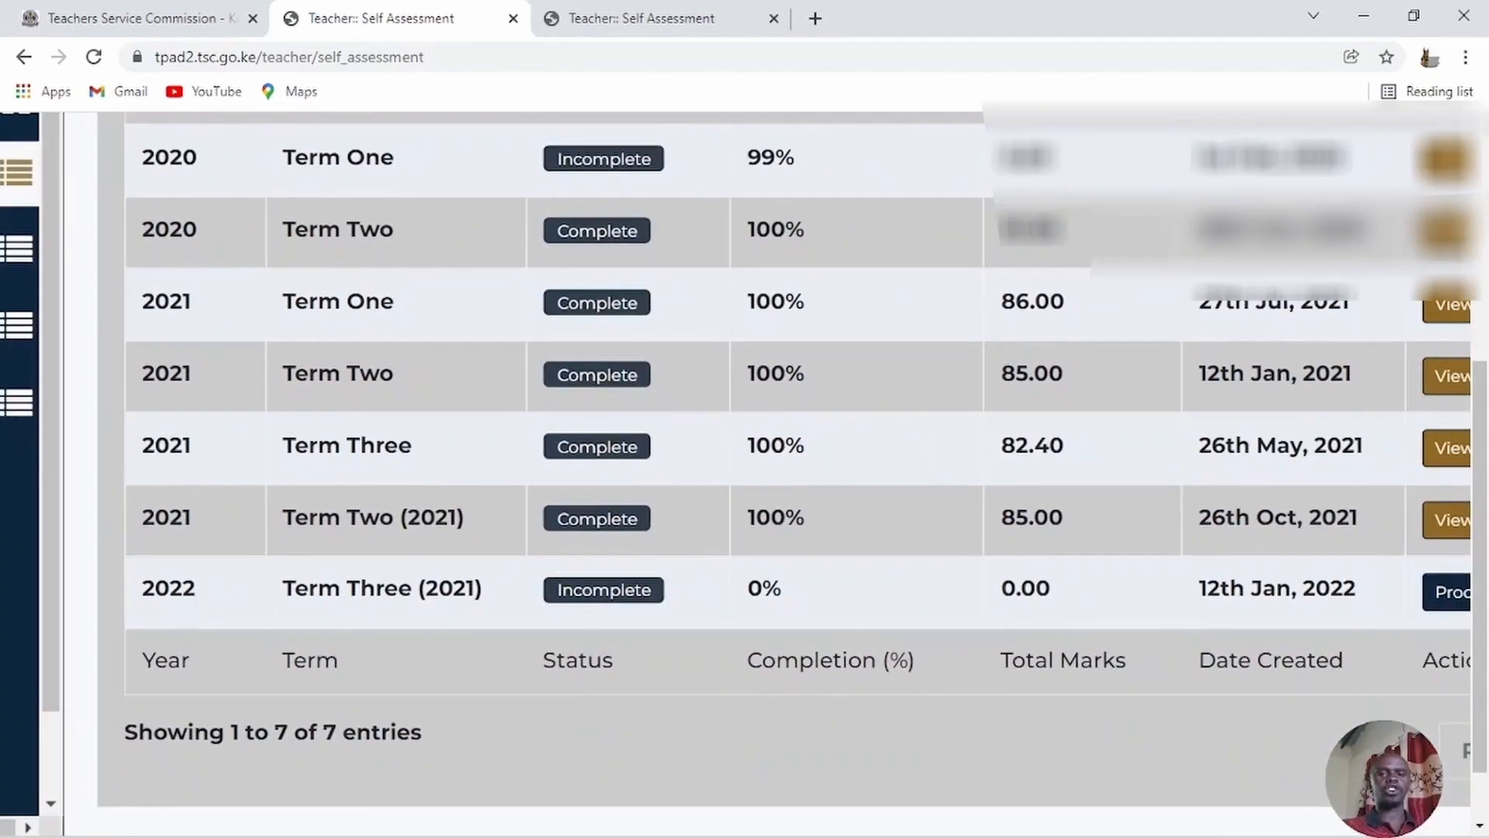
scroll(1063, 681, right, 3)
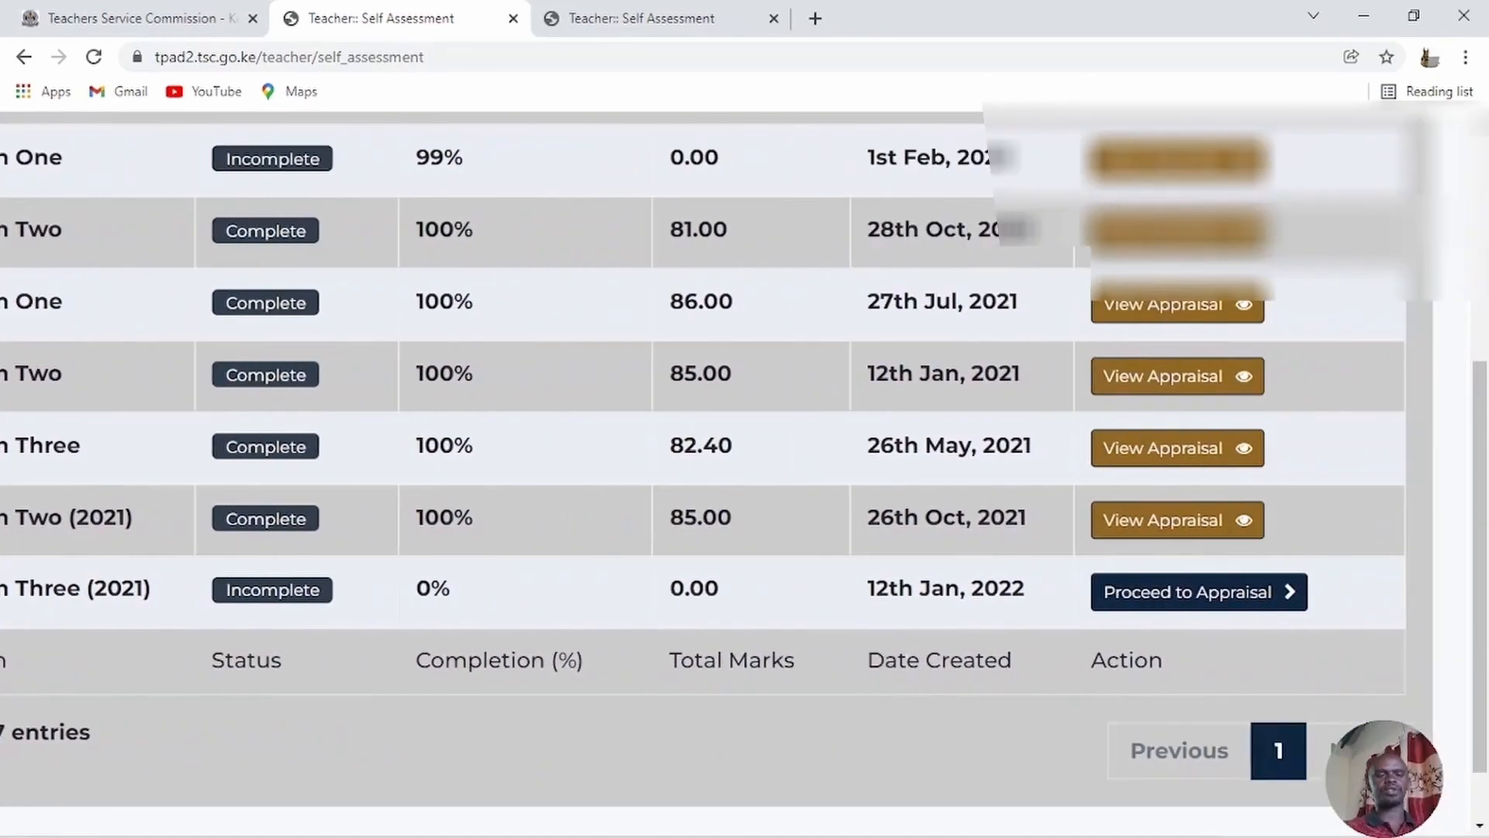
scroll(760, 703, left, 3)
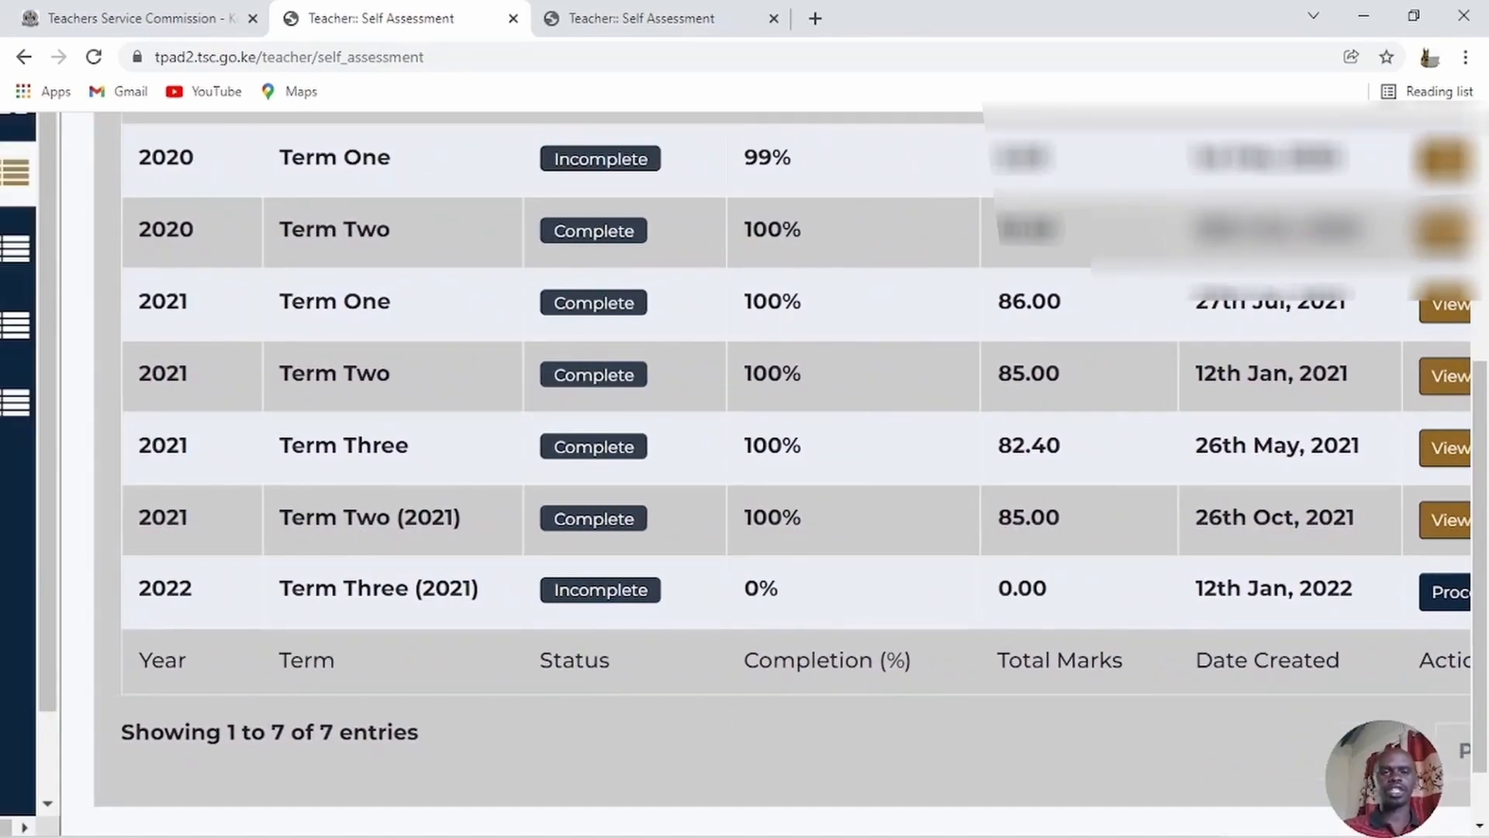
Proceed to the 2022 Term Three (2021) appraisal and open its Teaching Standards area for updating
scroll(1116, 618, right, 3)
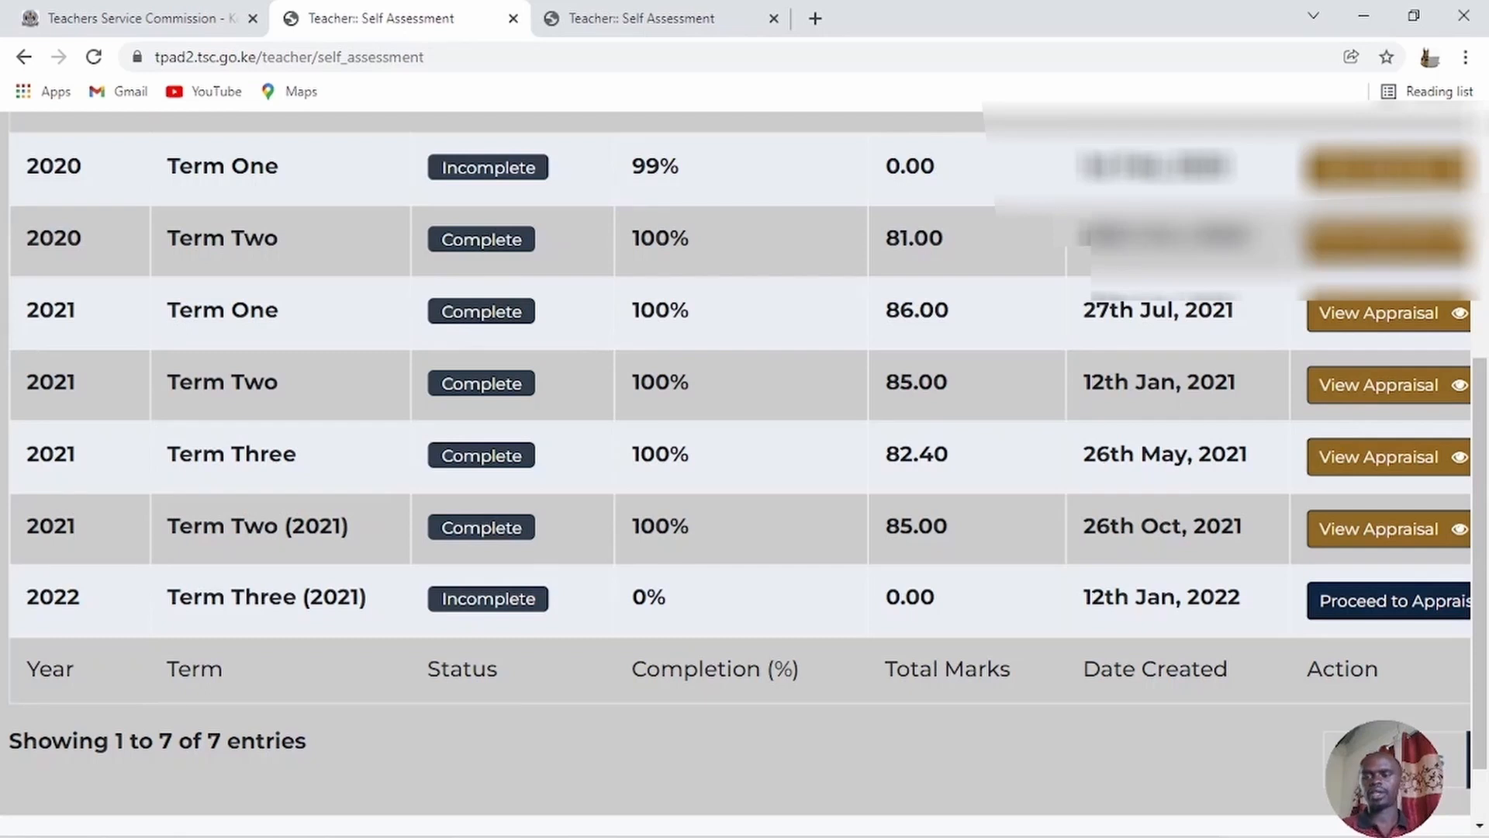
scroll(1029, 672, right, 3)
click(1218, 605)
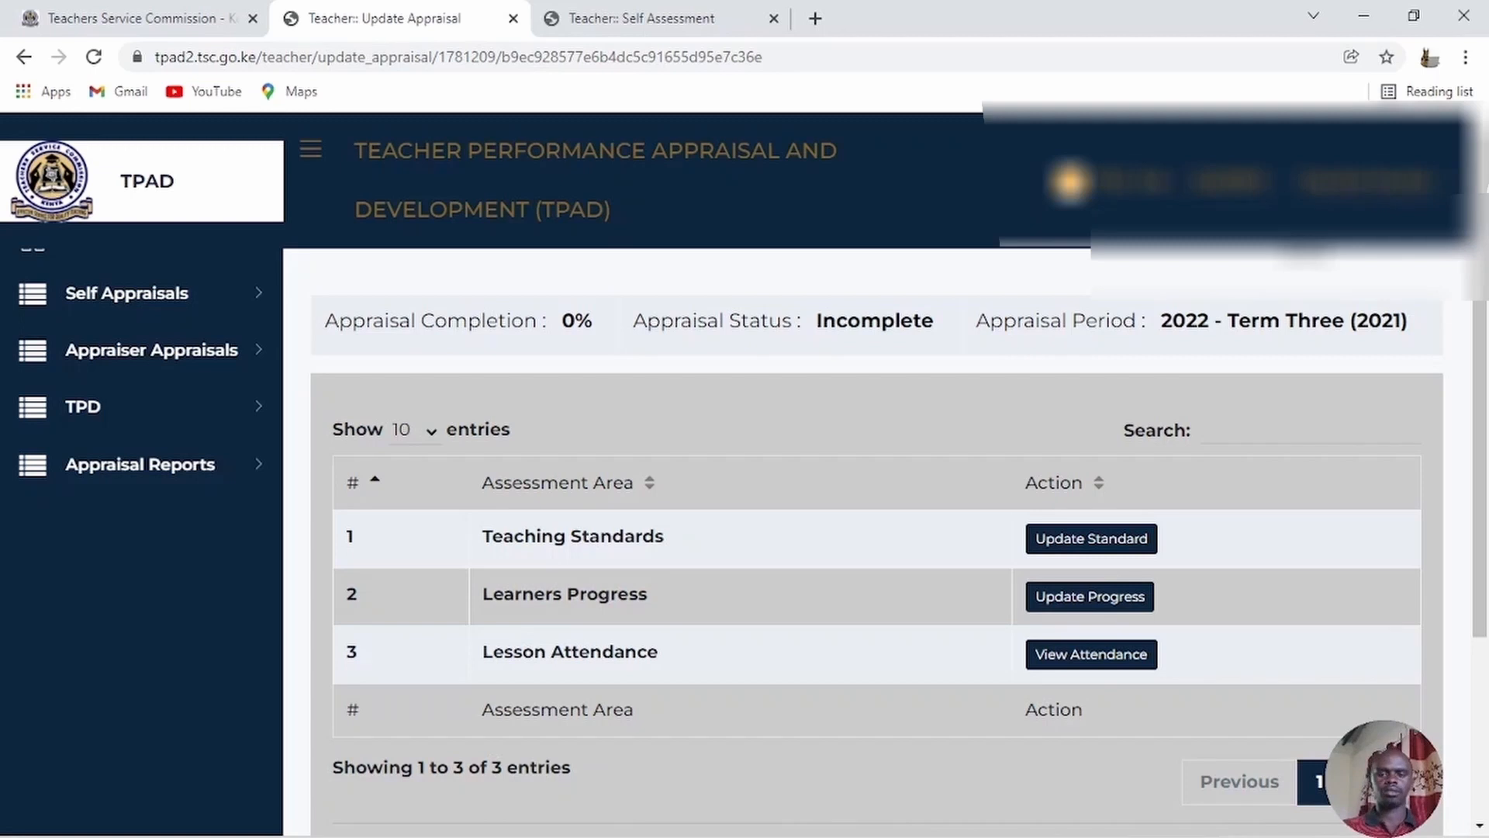
click(1118, 543)
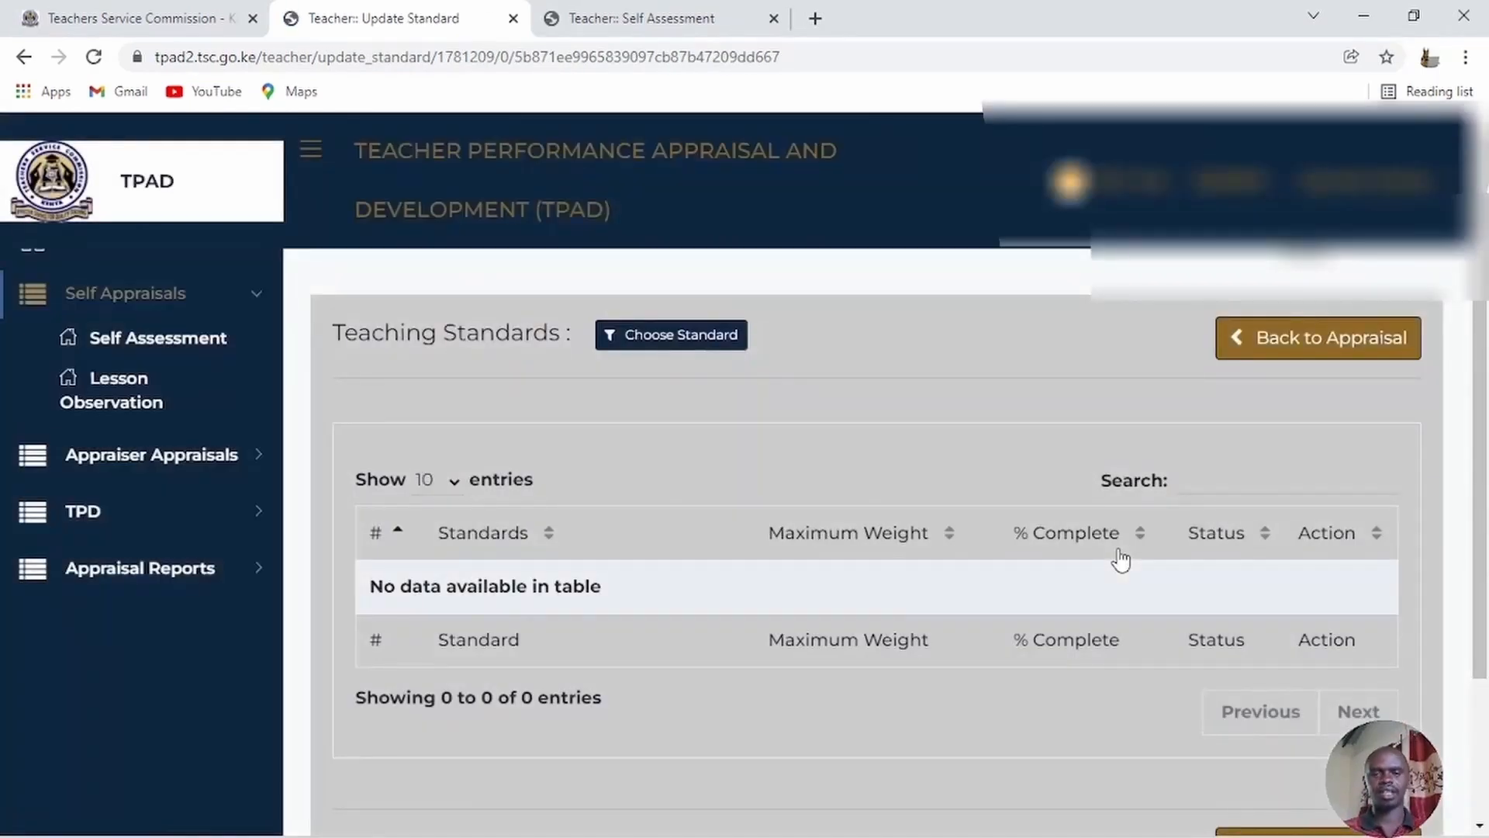
Choose Primary & Secondary Schools as the institution type and proceed to its teaching standards
click(670, 335)
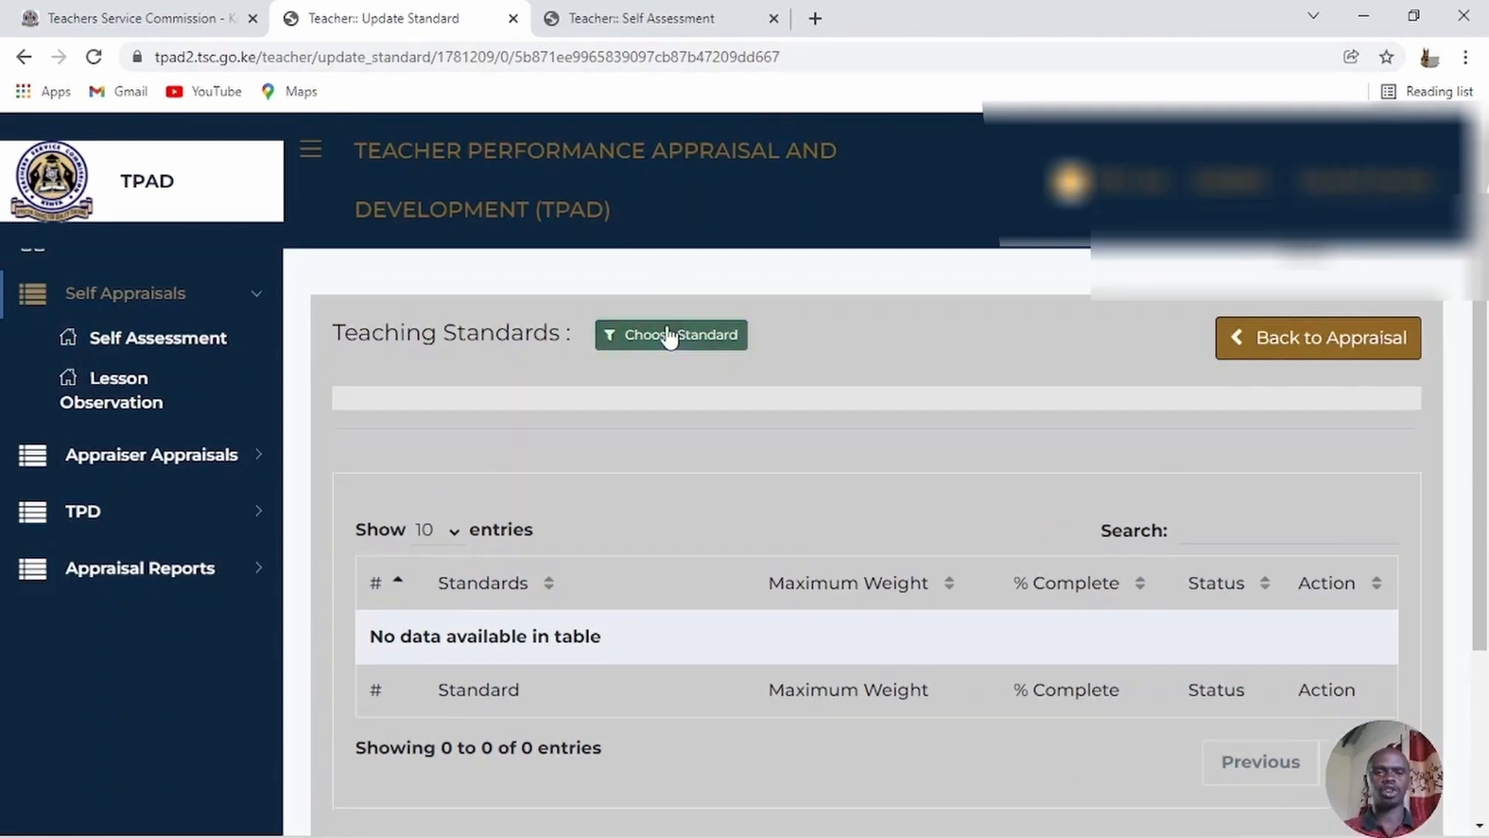
click(638, 471)
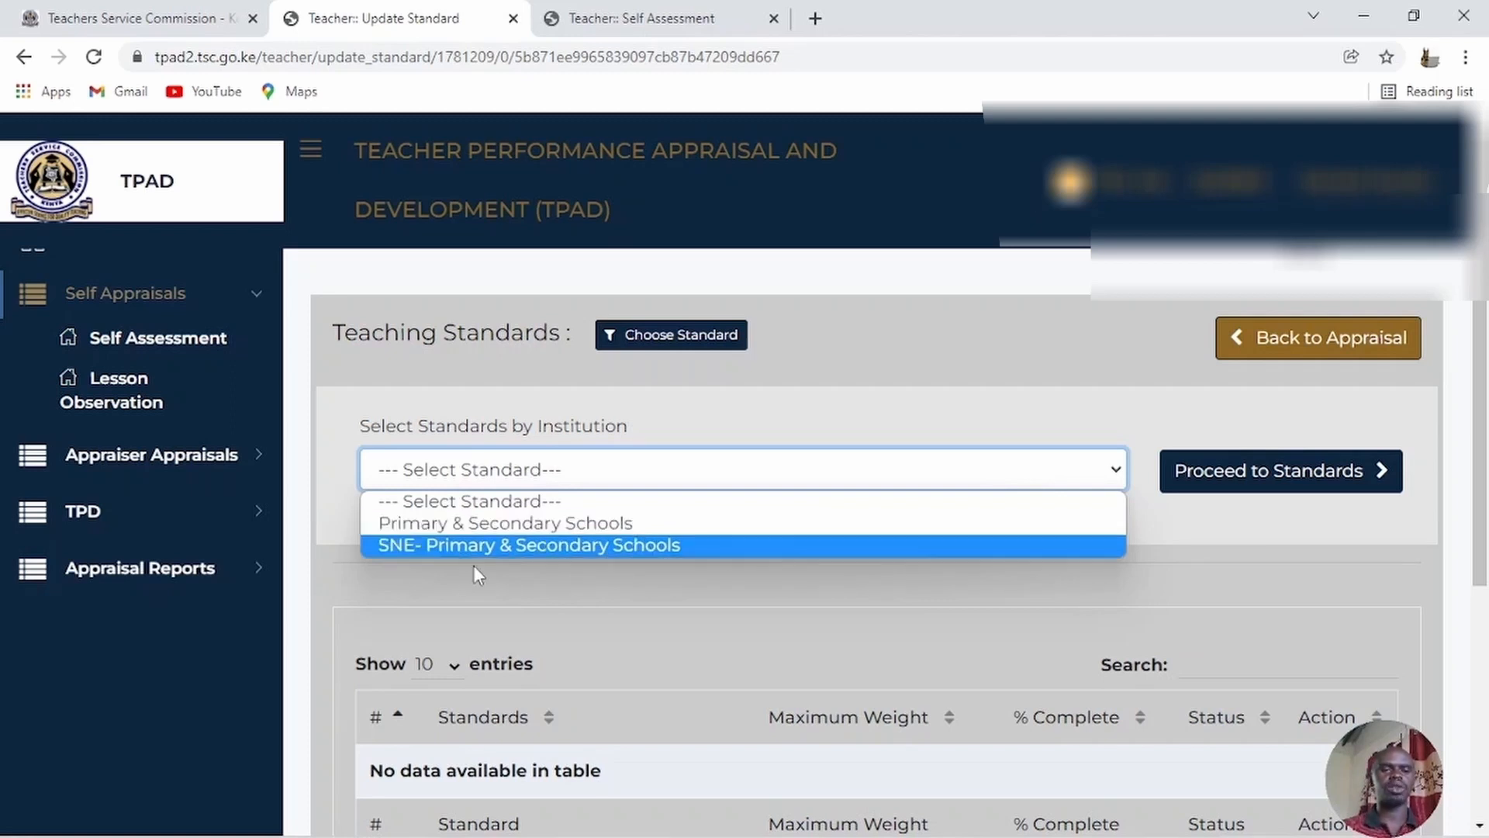
click(534, 524)
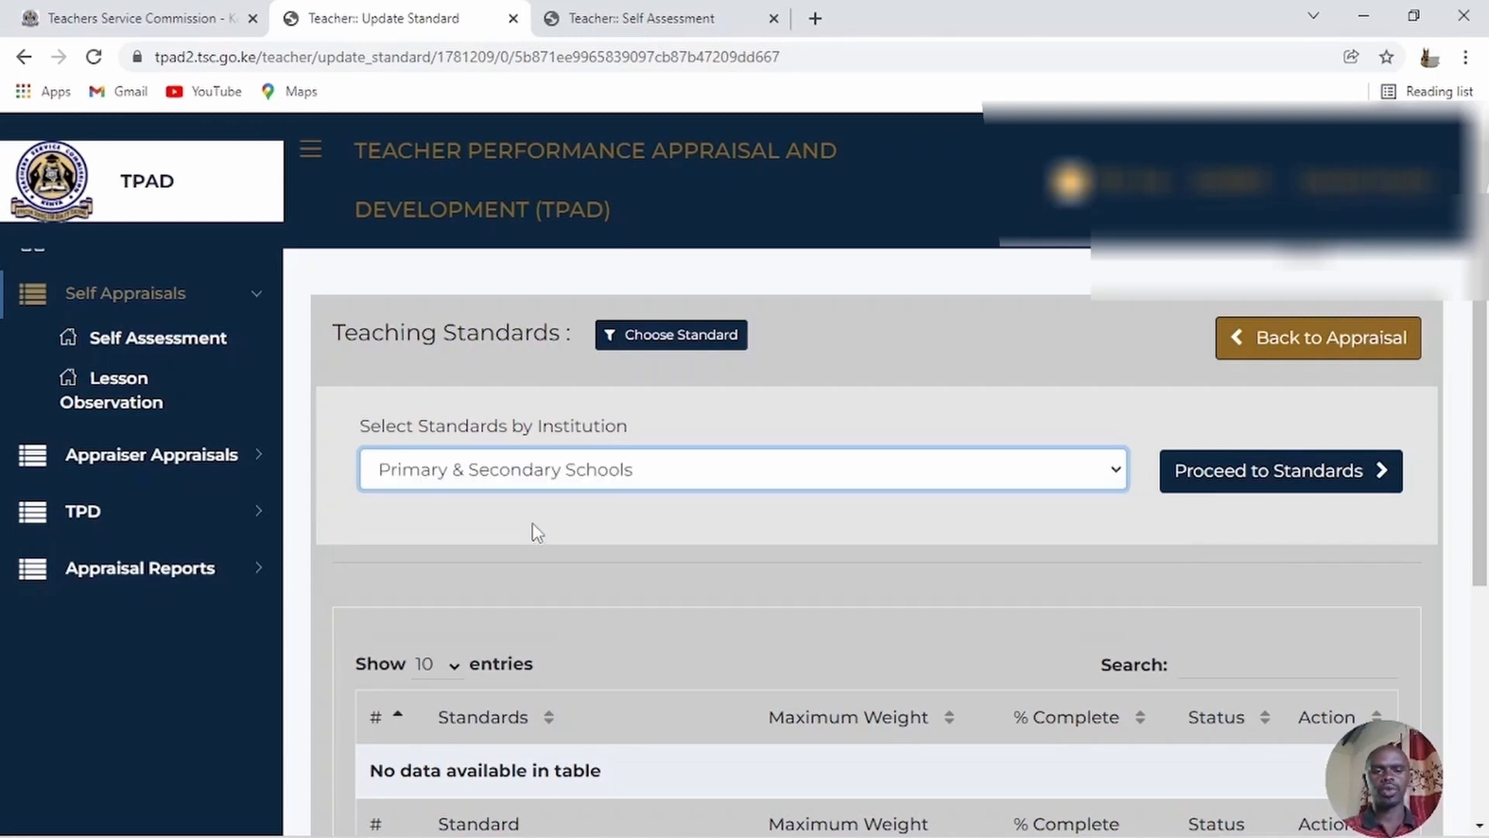
click(1320, 478)
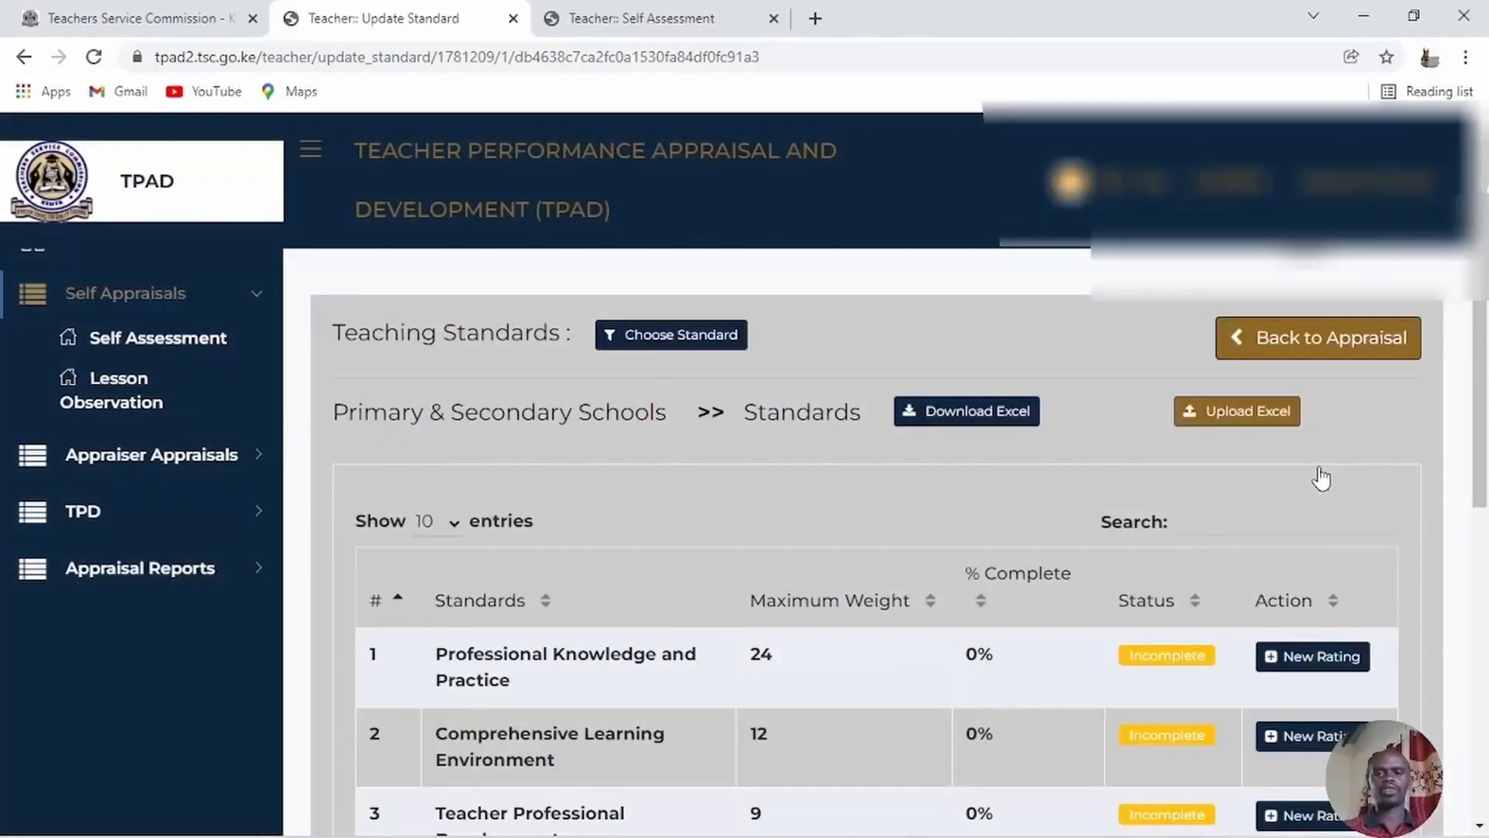
Examine the maximum weight, completion and status of each Primary & Secondary Schools teaching standard
scroll(1321, 478, down, 3)
scroll(1293, 631, up, 3)
scroll(1310, 728, down, 1)
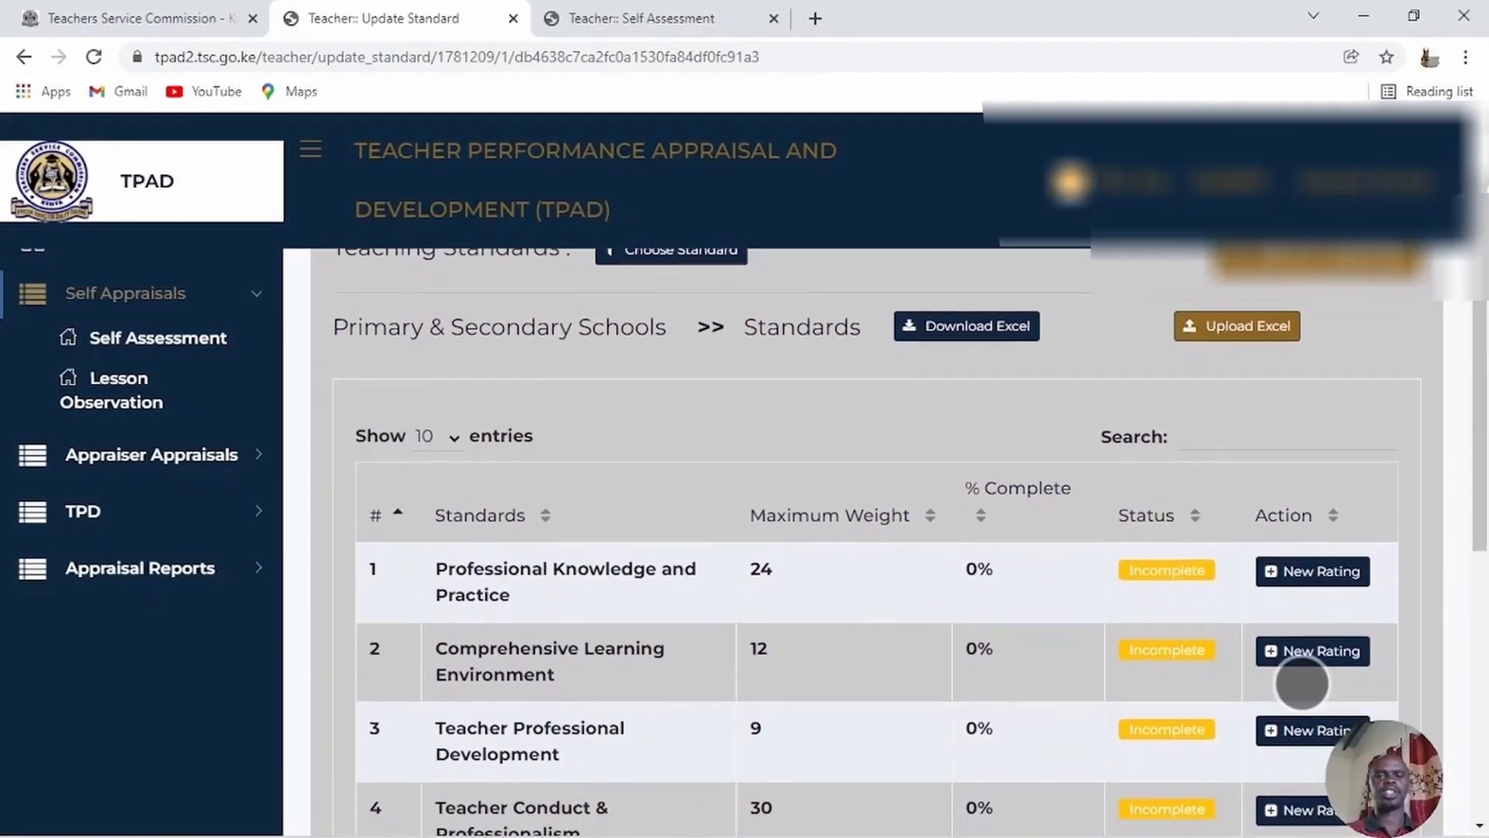
scroll(1302, 684, down, 3)
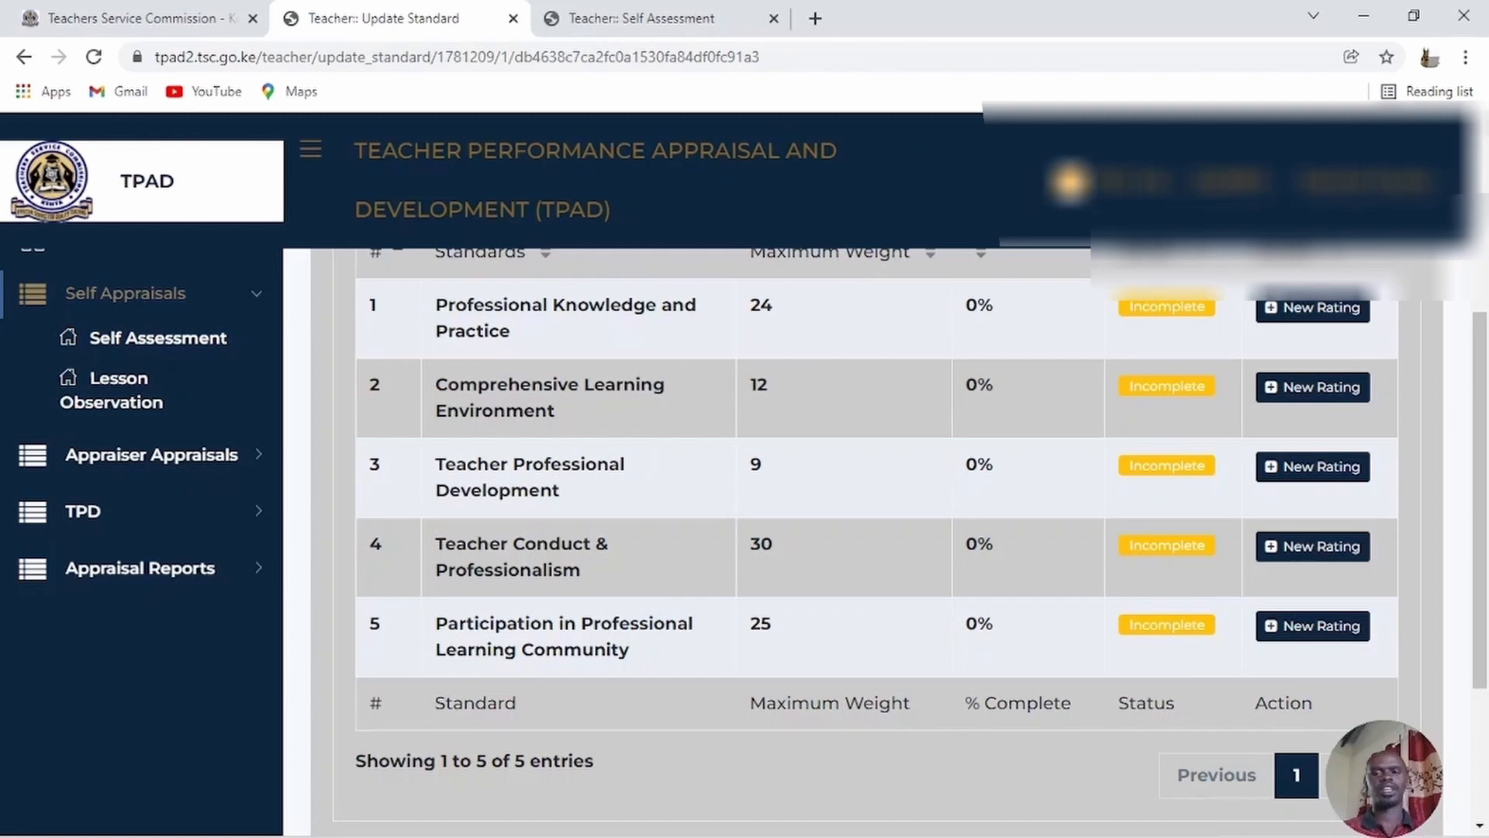
scroll(1070, 691, up, 3)
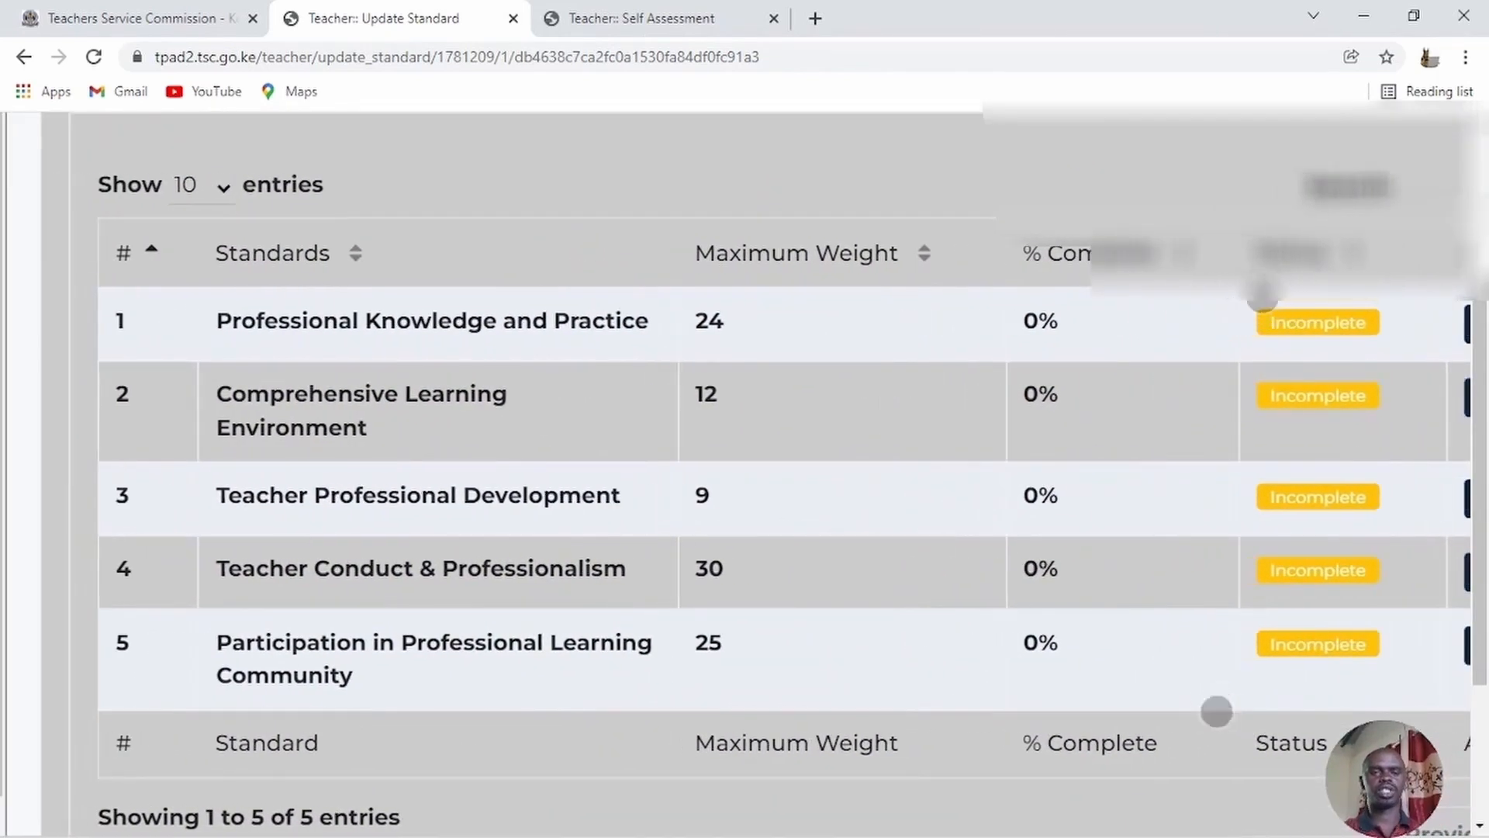
scroll(1230, 510, up, 2)
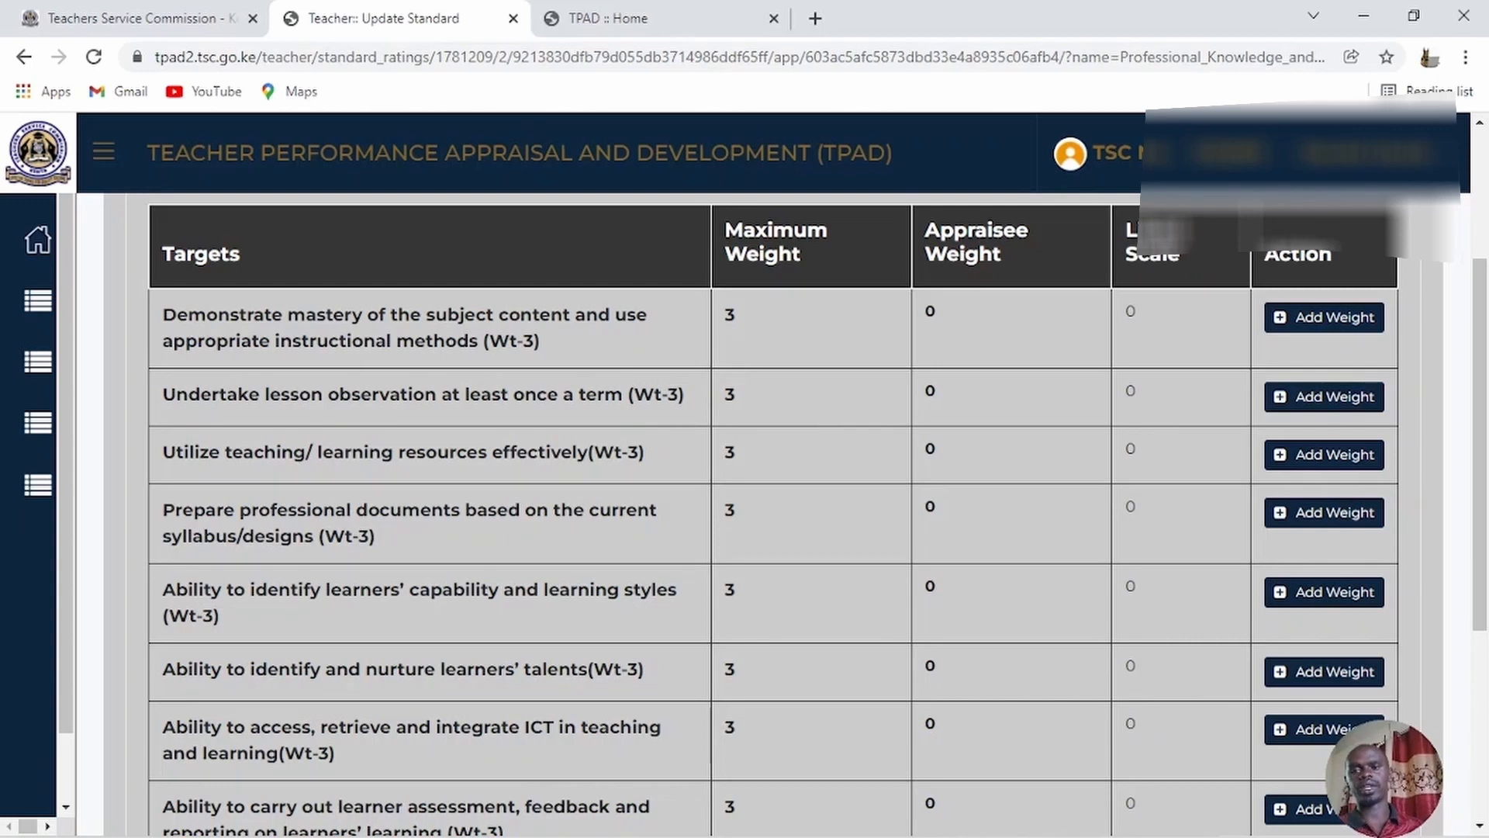
Add a weight of 2.4 with gap category Others to the target on mastery of subject content and instructional methods
click(1338, 318)
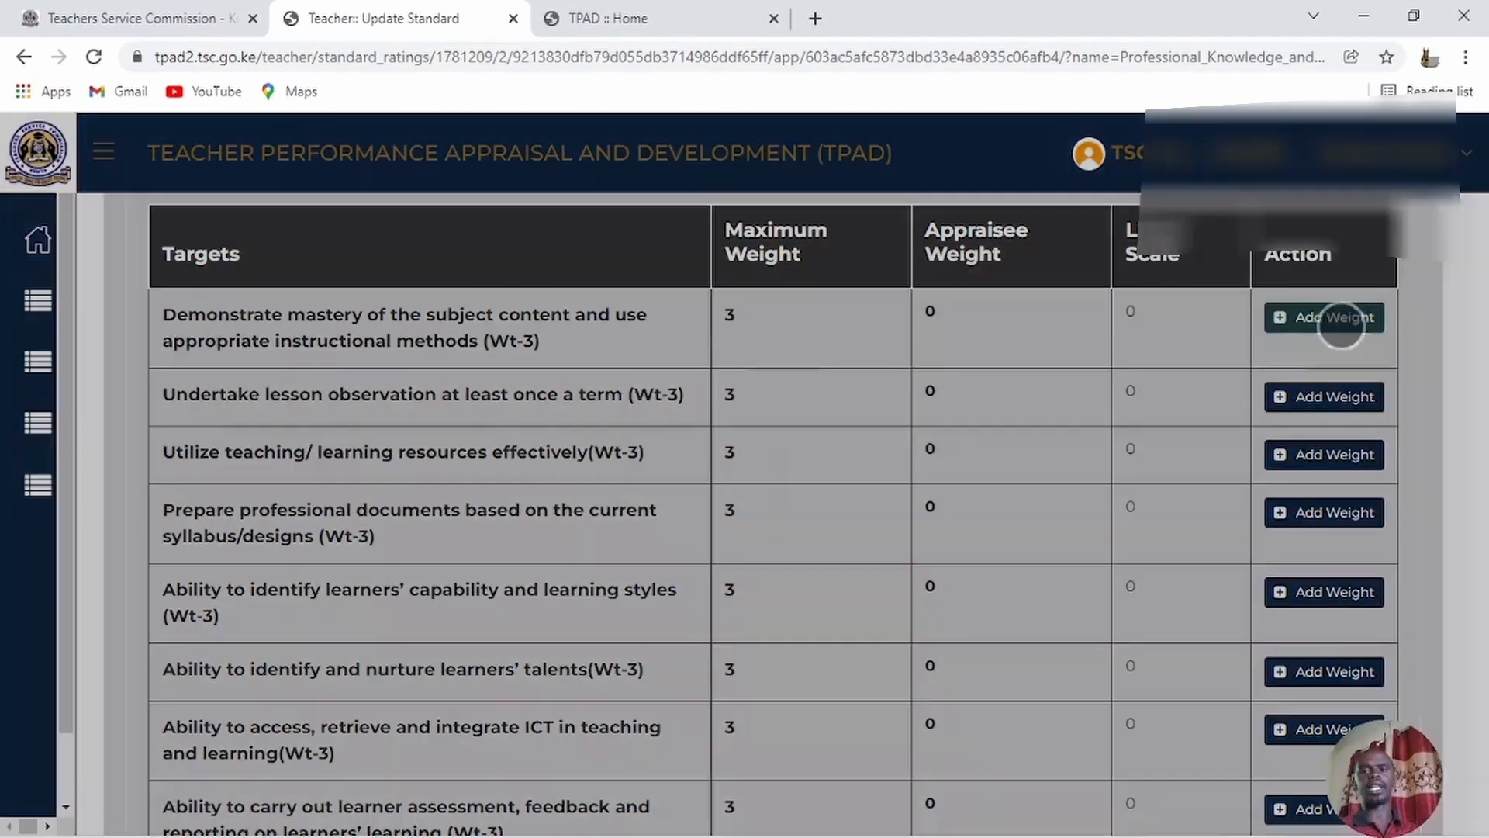
click(560, 369)
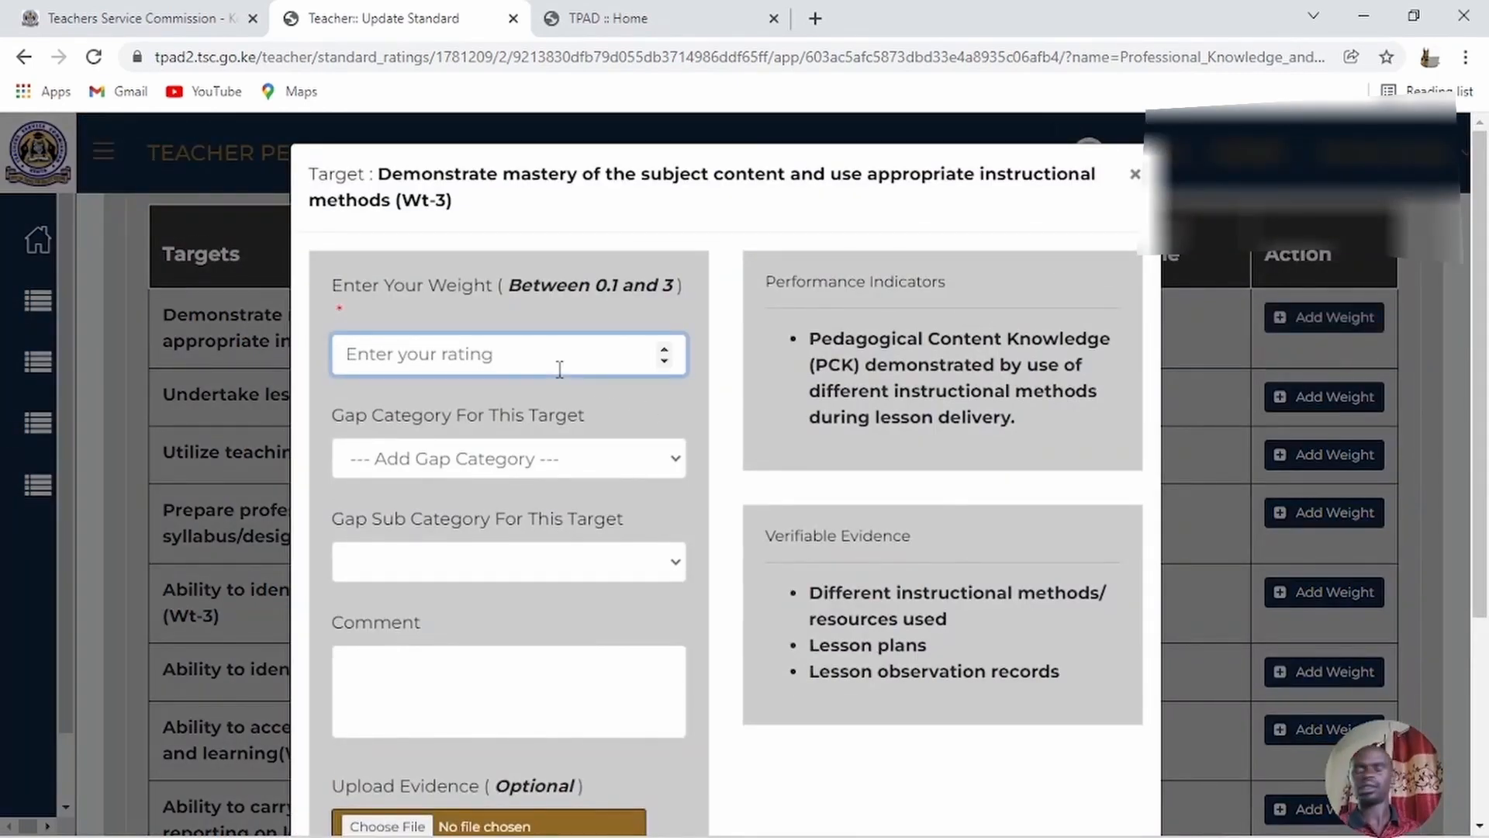
text(2.4)
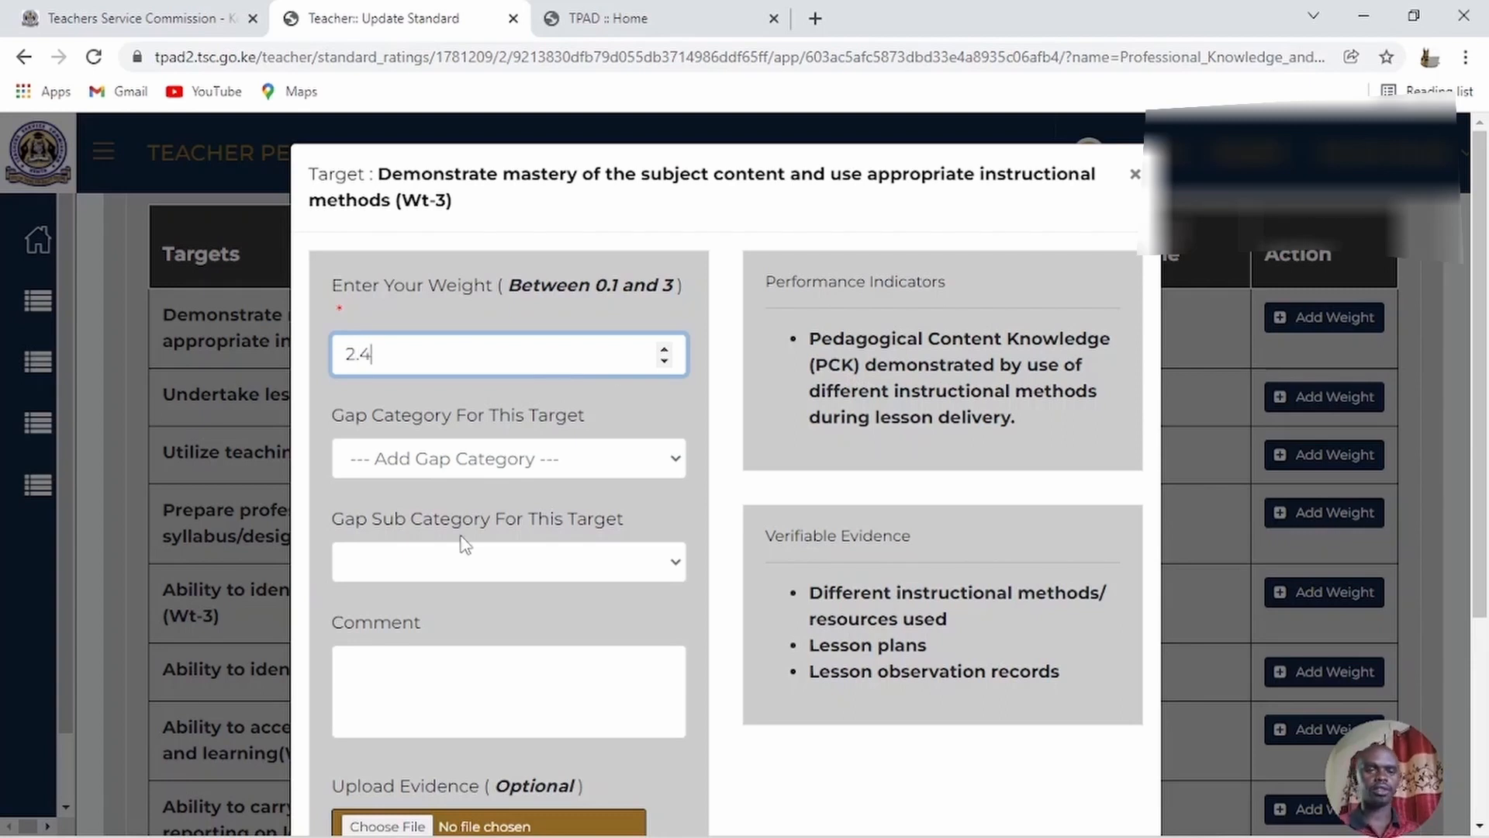
click(494, 462)
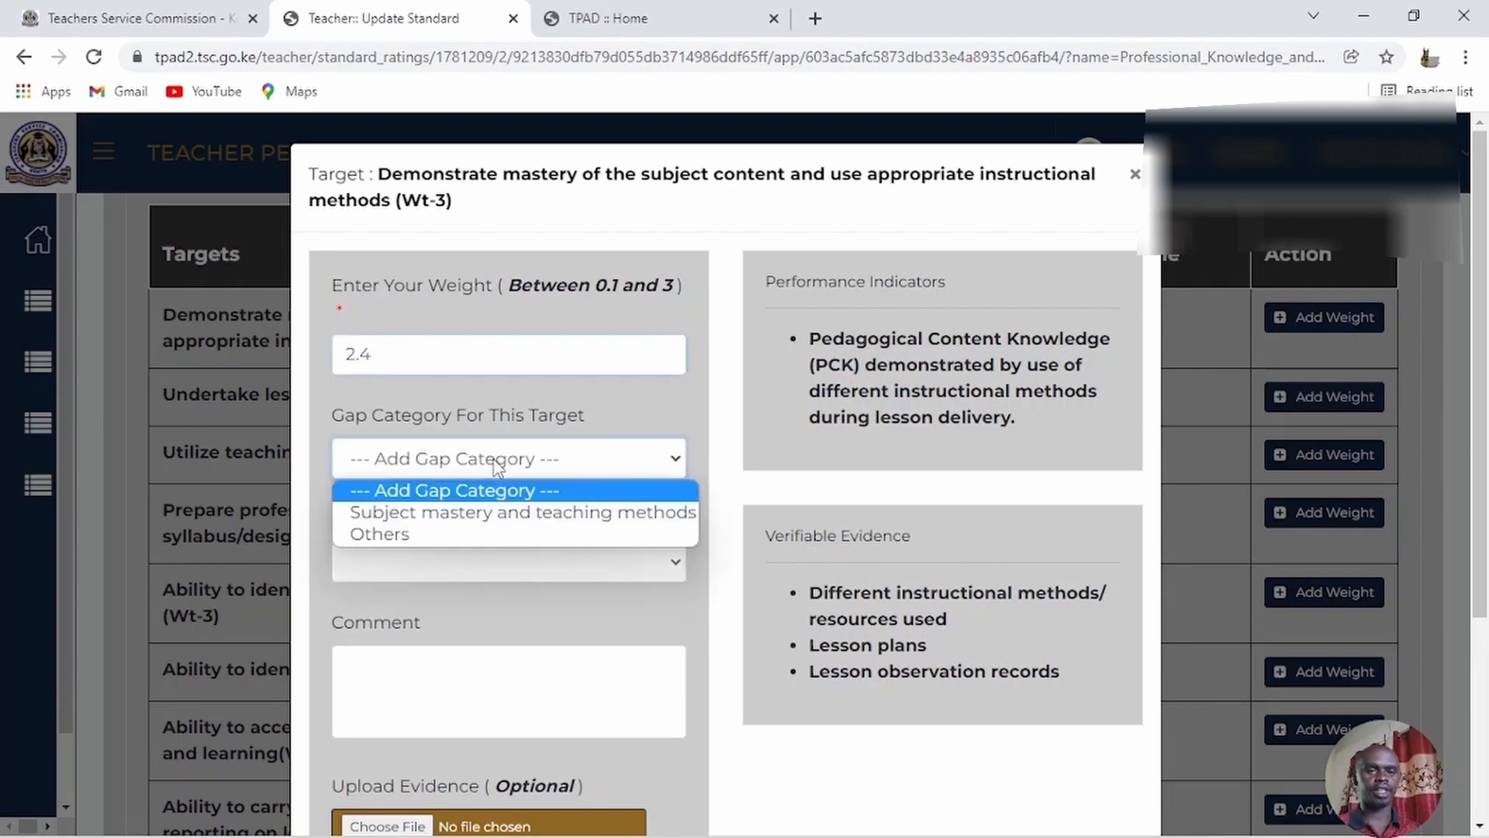
click(408, 534)
Enter the comment "good lessons" for this target and submit the rating
click(414, 706)
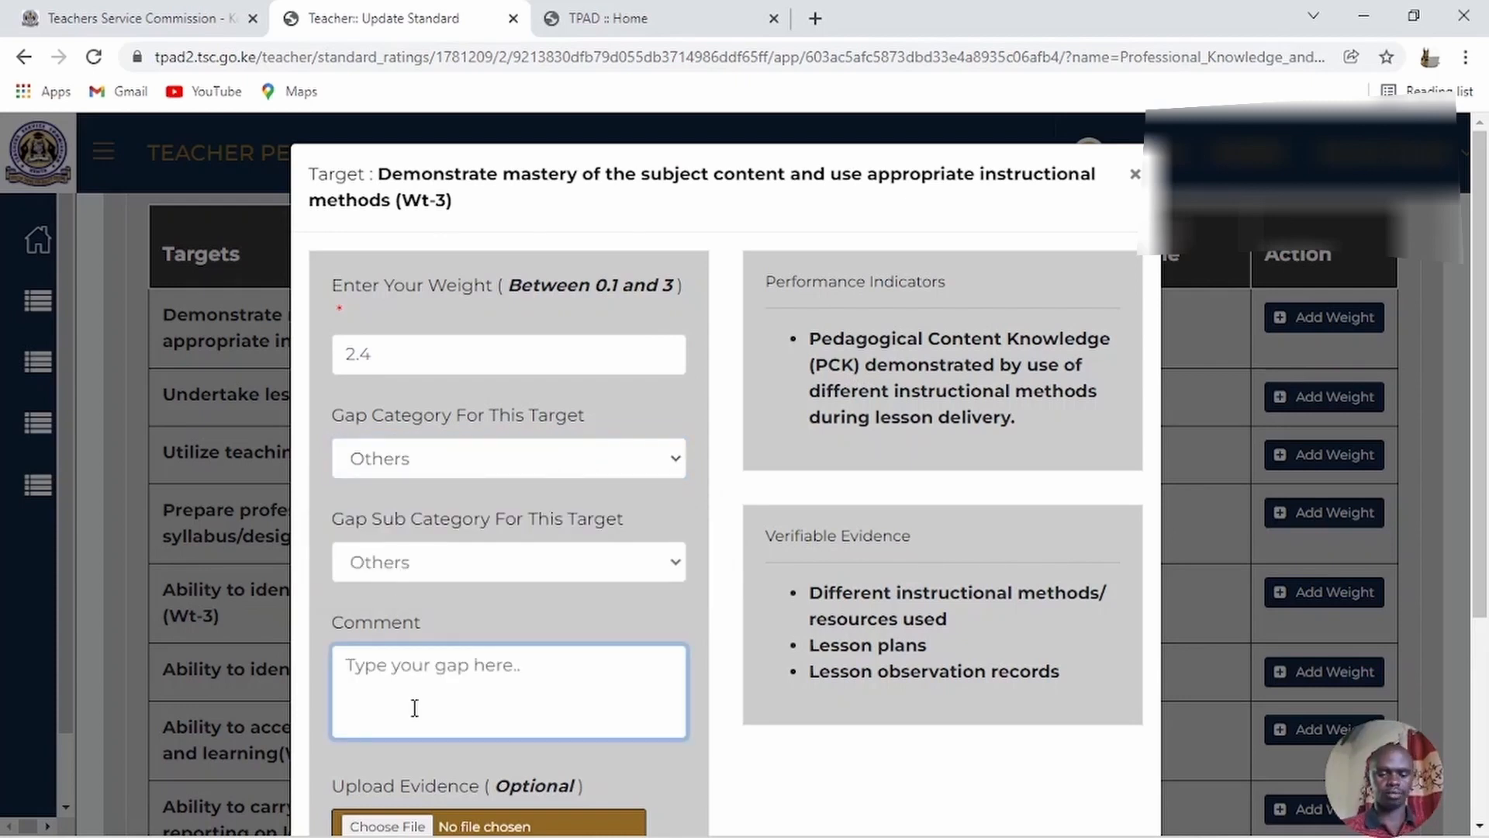
text(coo)
key(BackSpace)
key(BackSpace)
key(BackSpace)
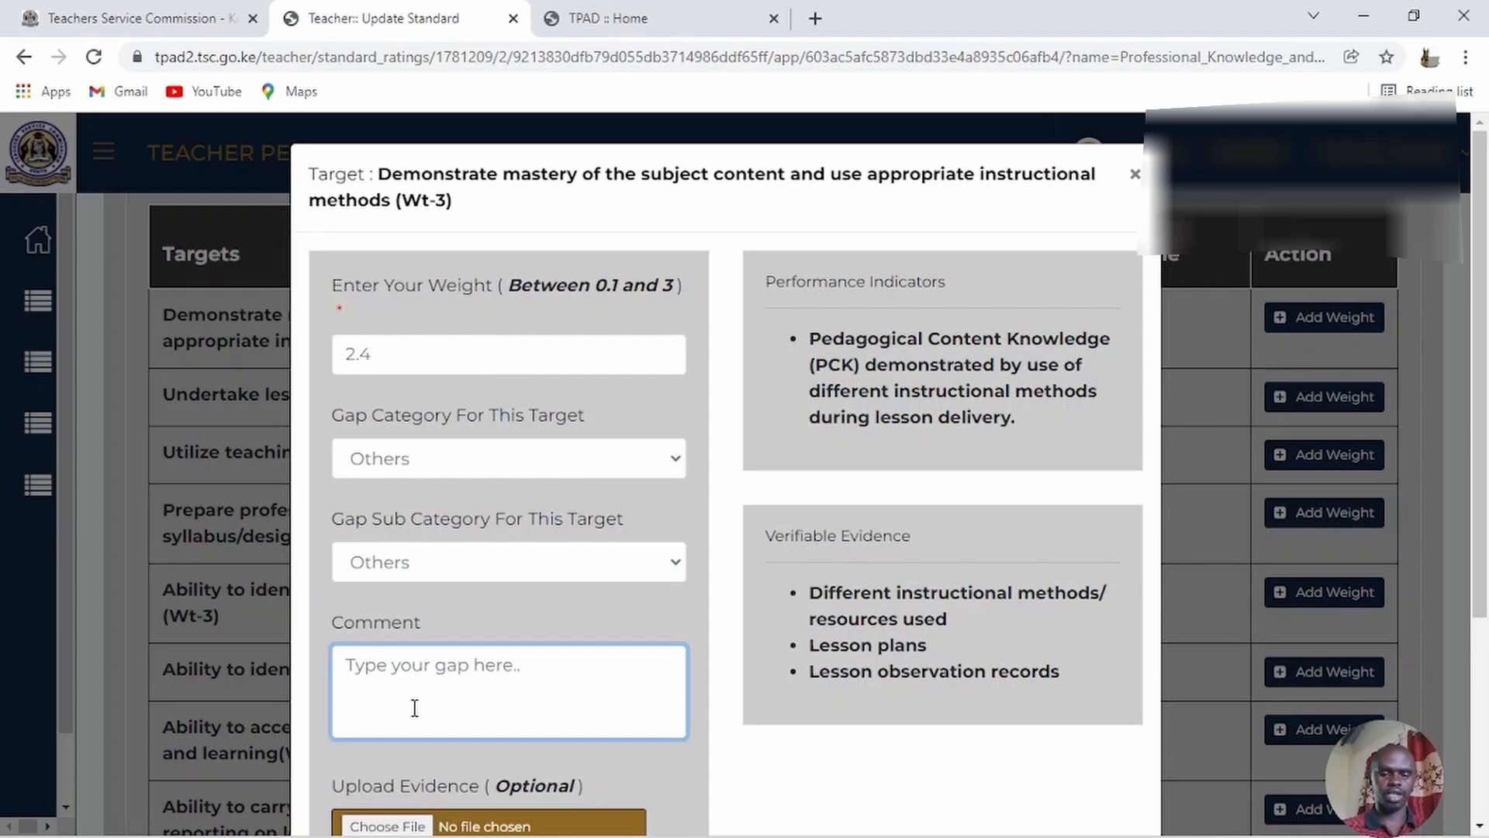
text(goo)
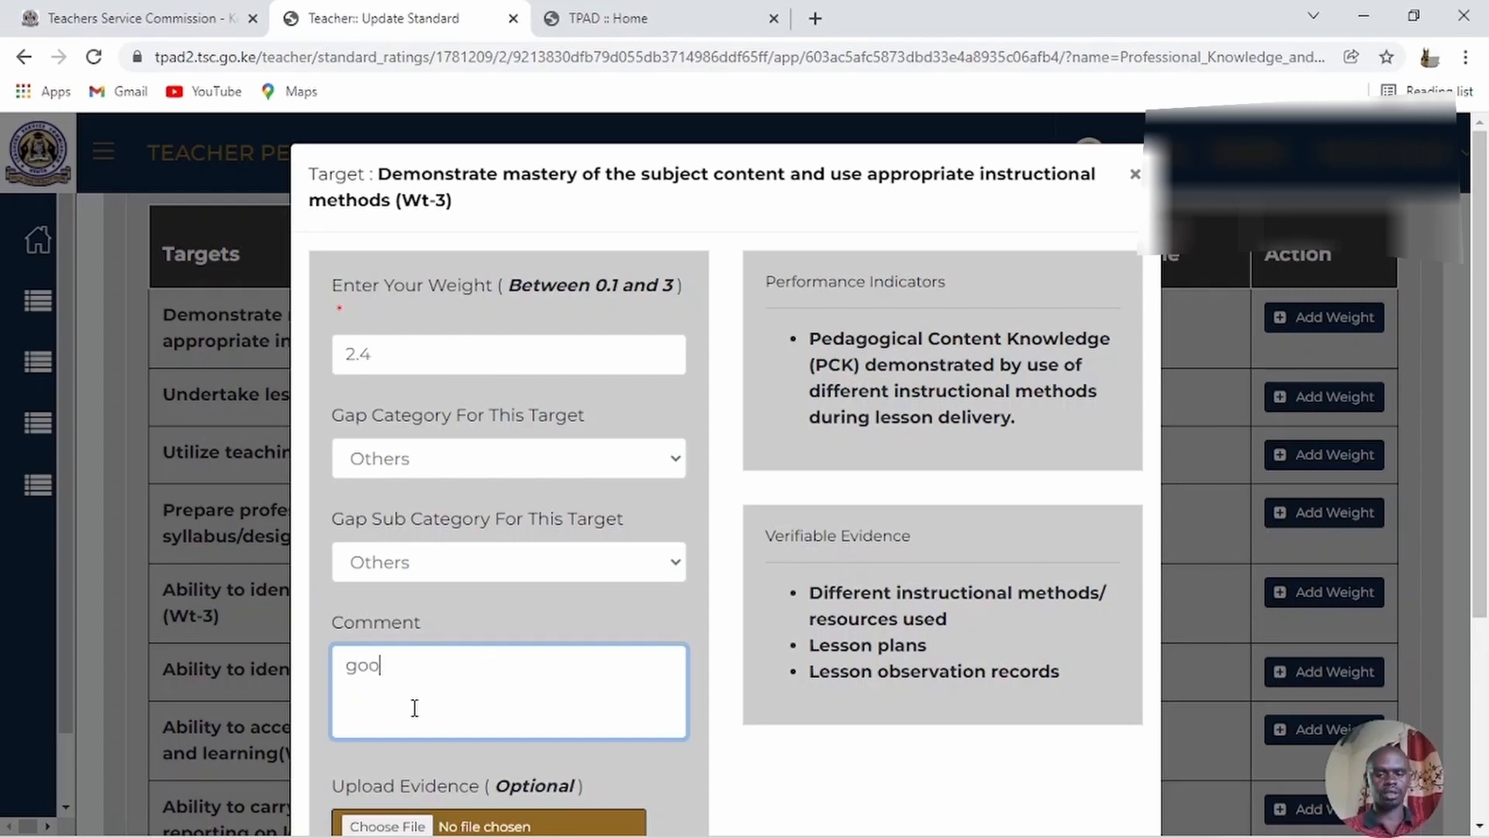
text(d lesson)
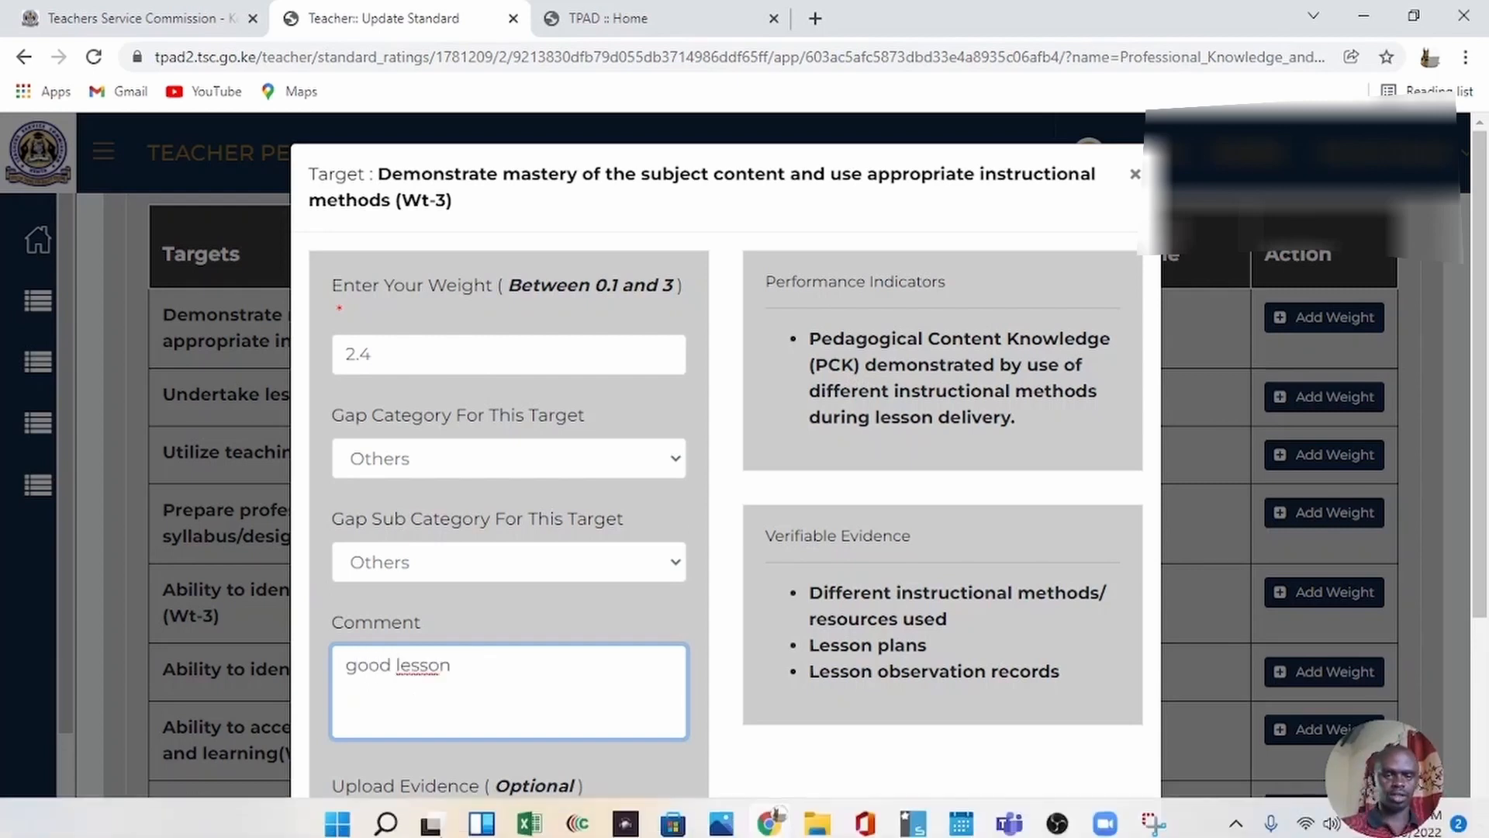
scroll(1014, 325, down, 3)
text(s)
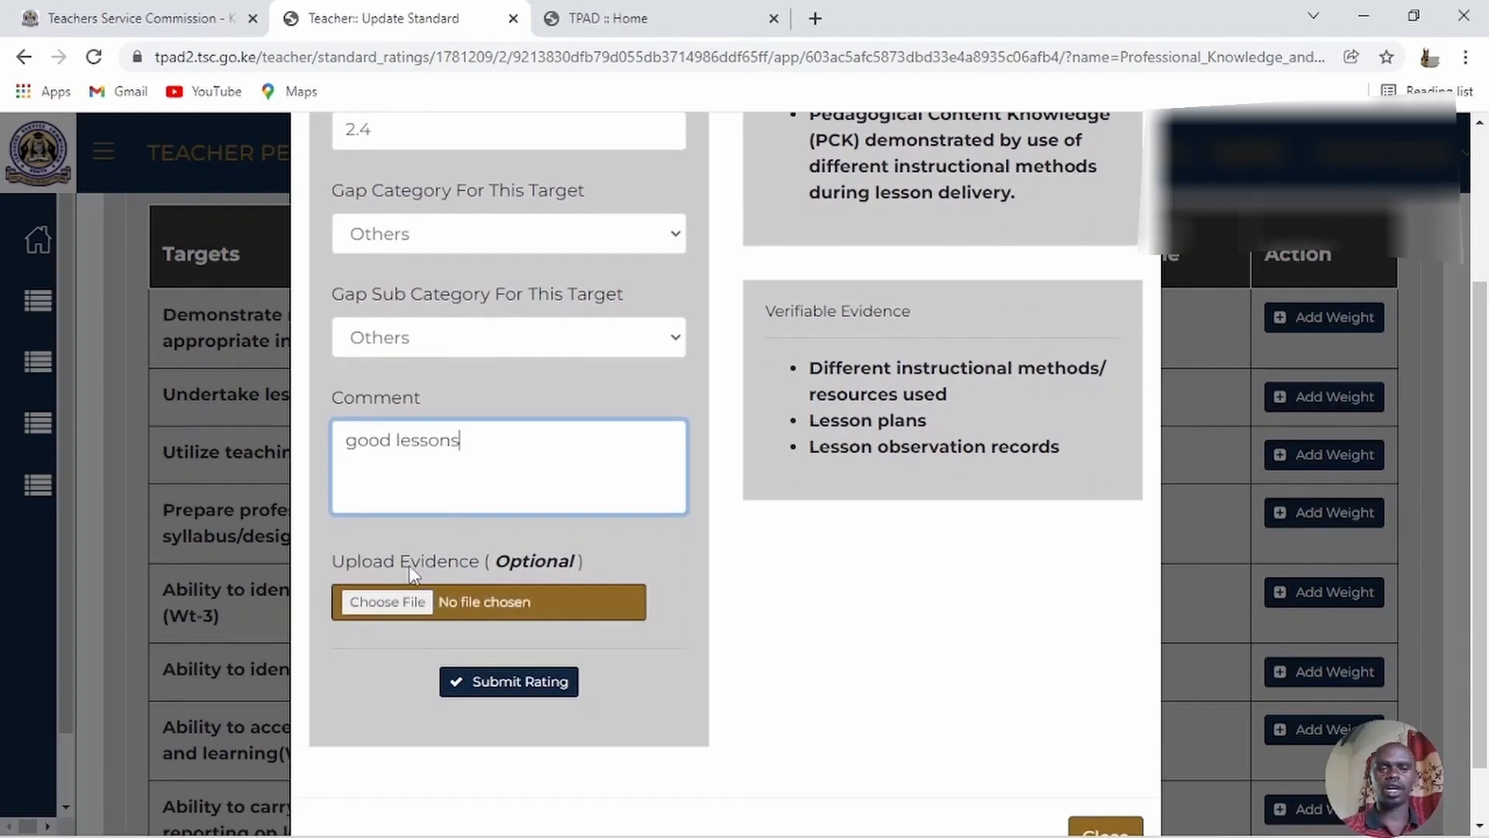
click(508, 682)
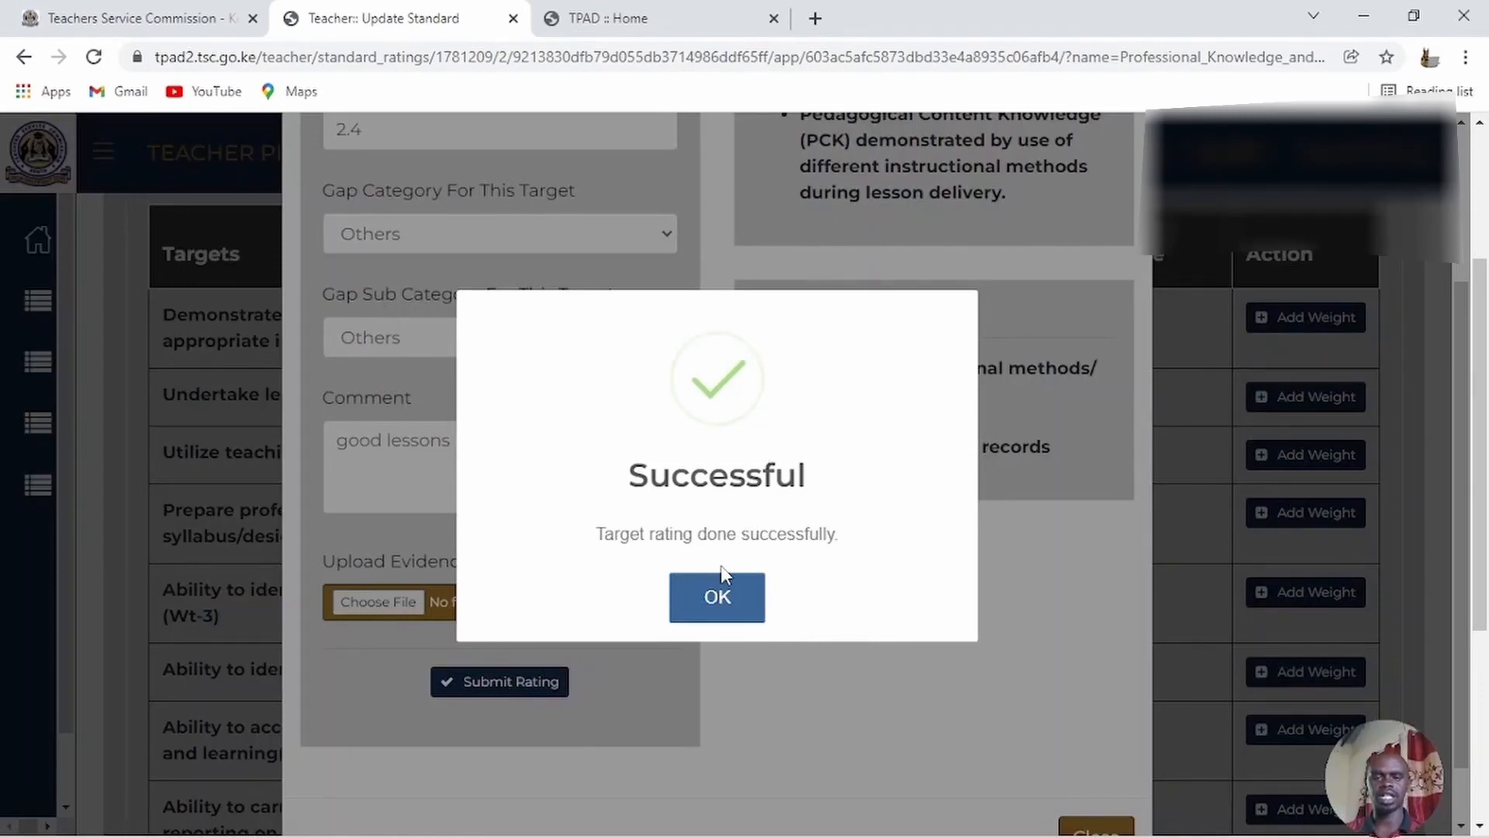
click(737, 595)
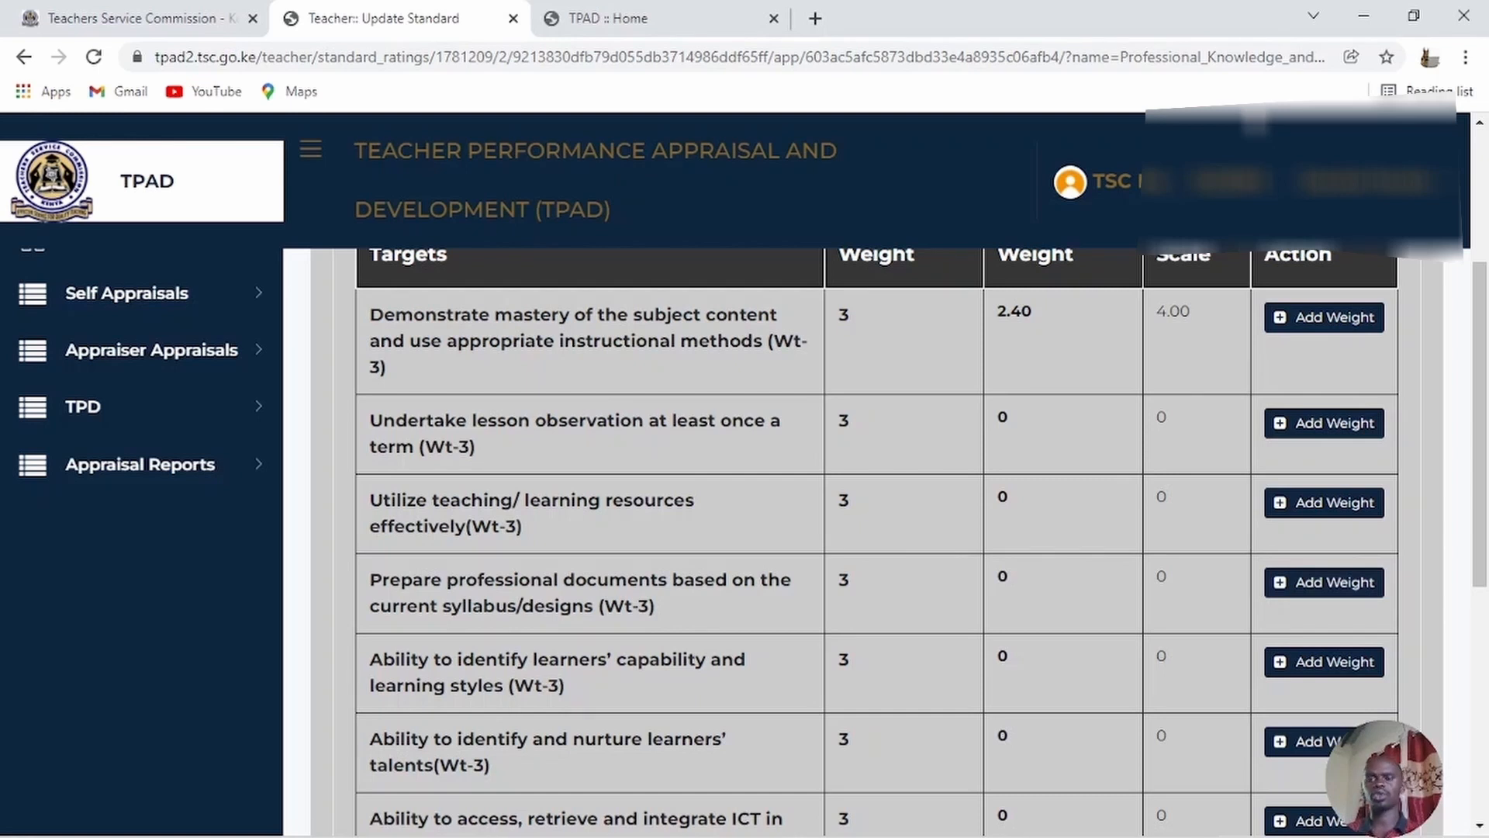
Review the targets under Professional Knowledge and Practice and return to the list of teaching standards
scroll(1090, 755, up, 4)
scroll(1329, 318, down, 8)
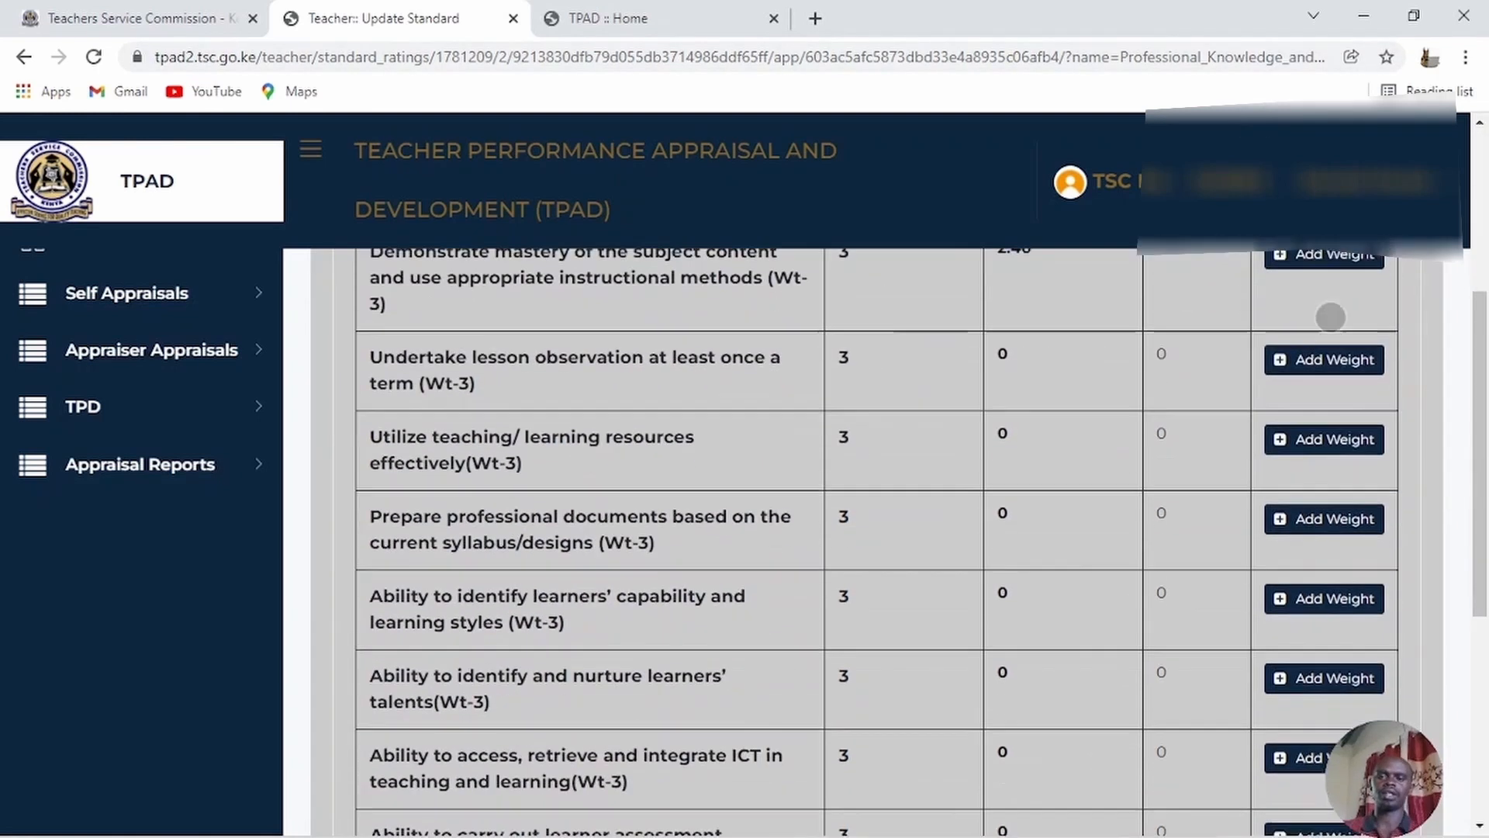
scroll(1363, 555, up, 5)
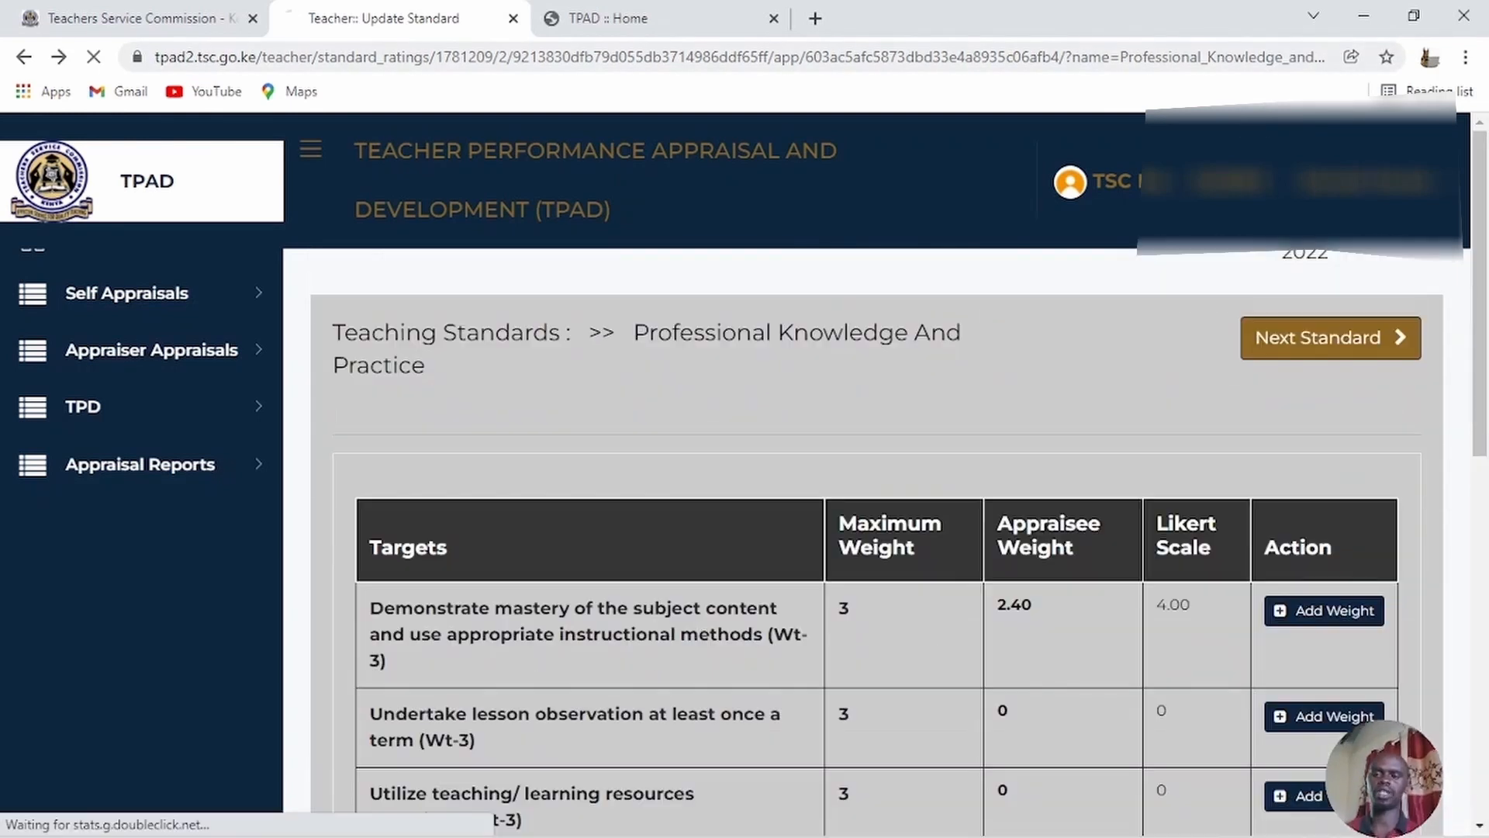
click(24, 57)
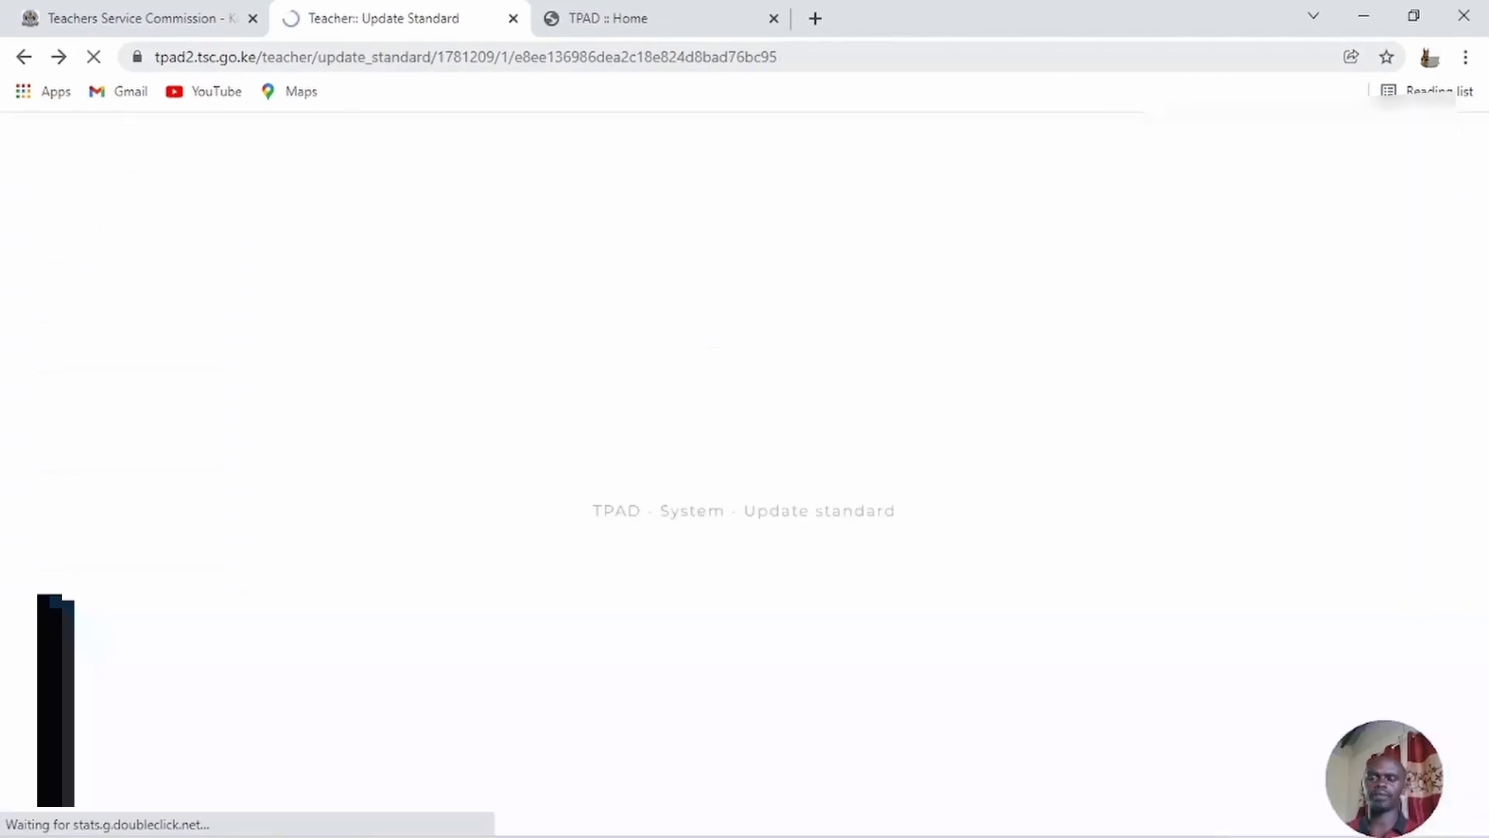
scroll(938, 632, up, 1)
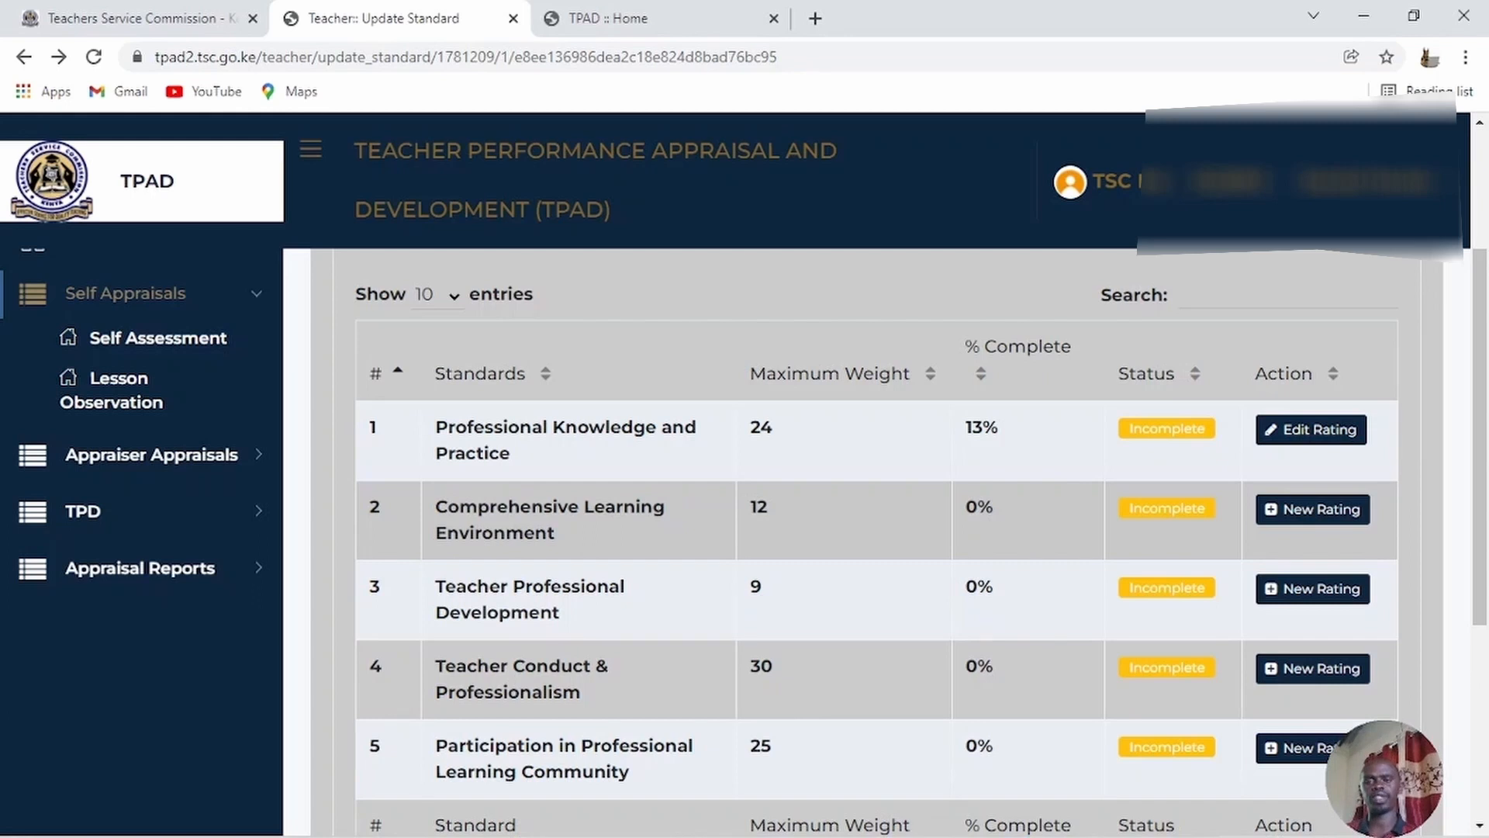
scroll(1156, 668, up, 3)
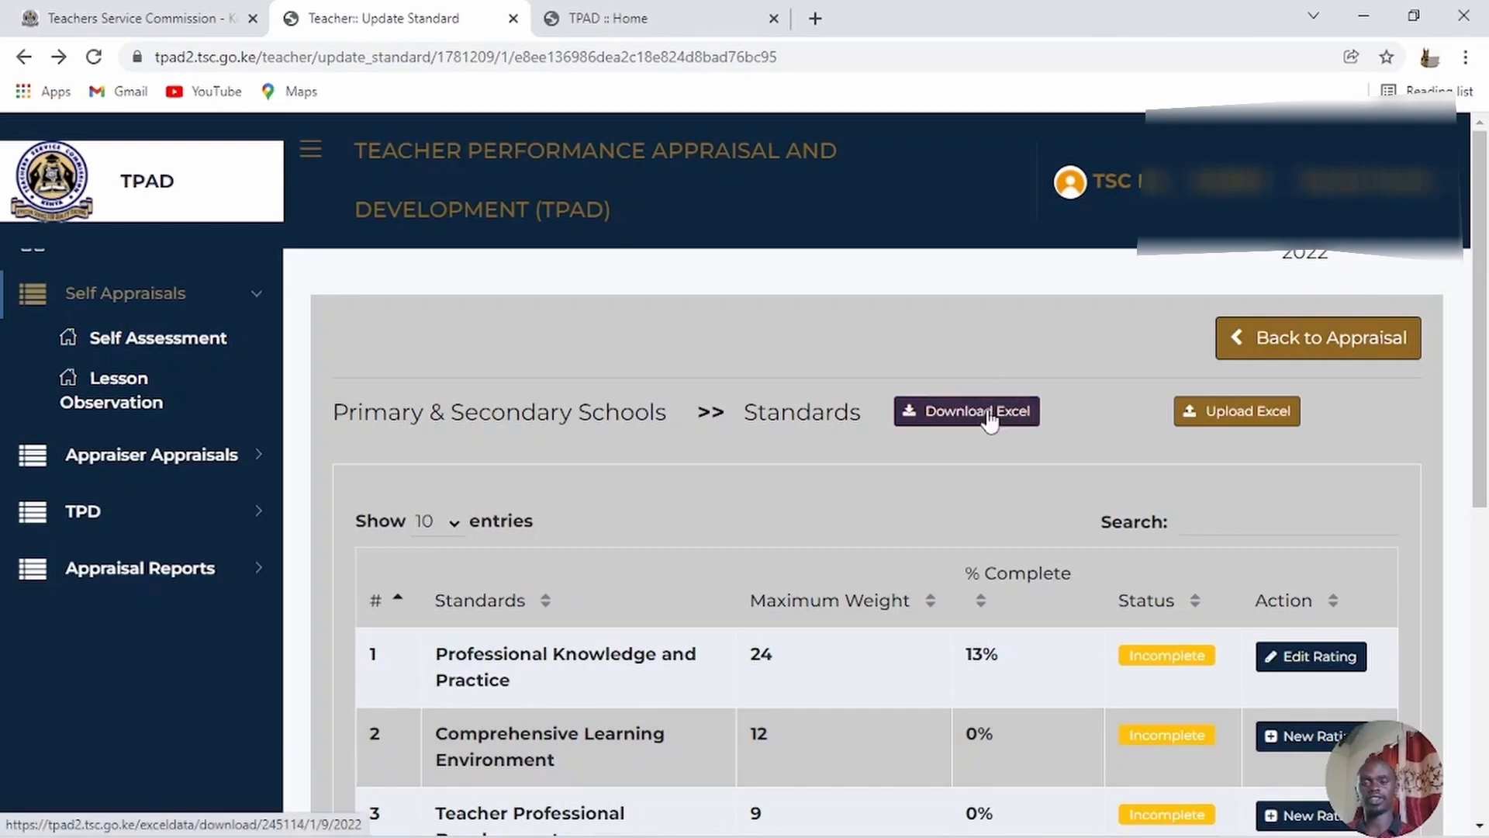
Download the teaching standards spreadsheet, open it maximized in Excel, and look through it to locate the Appraisee Rating column
click(989, 419)
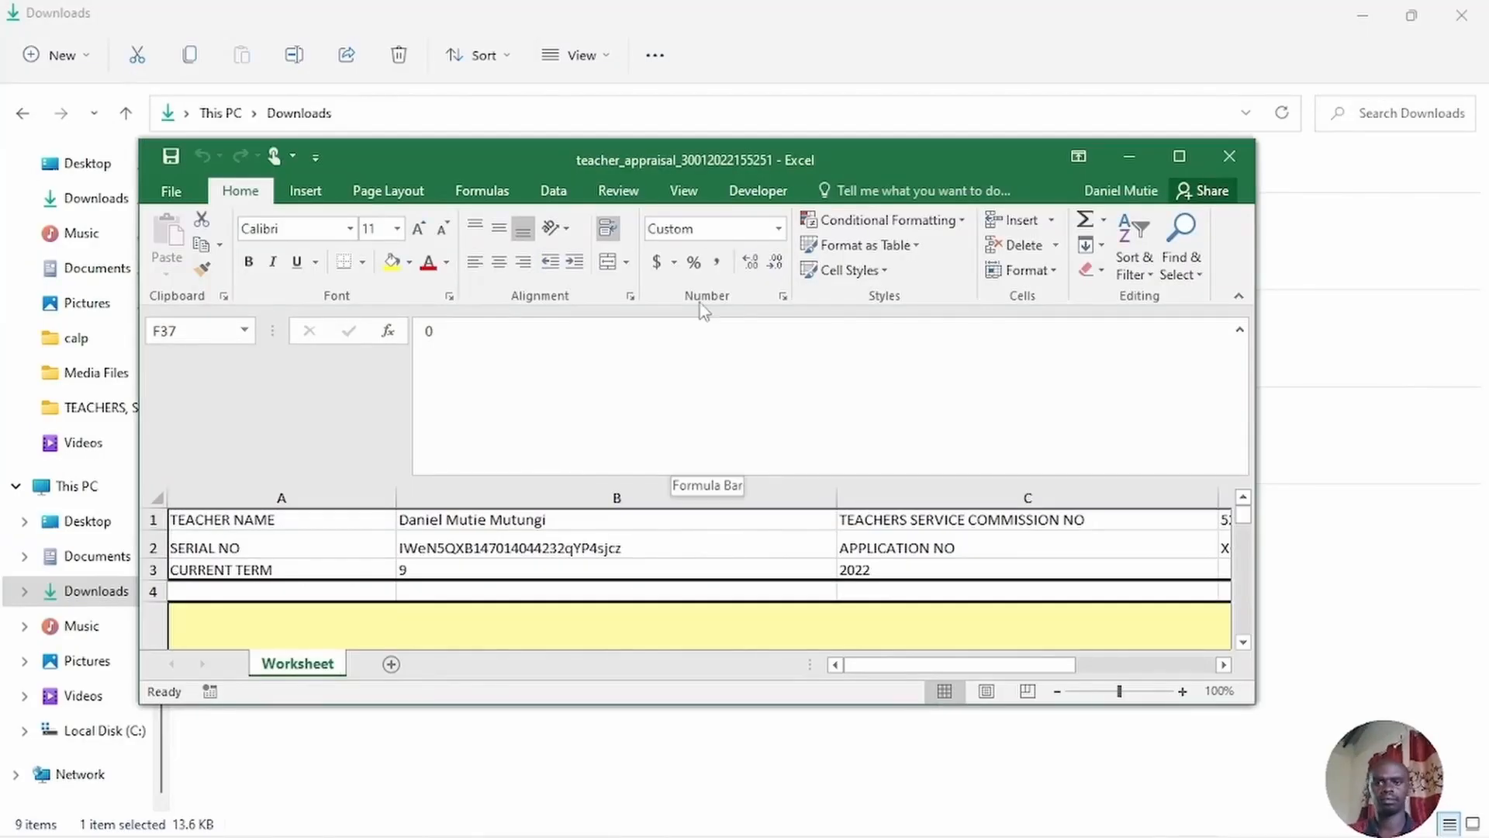
click(1179, 156)
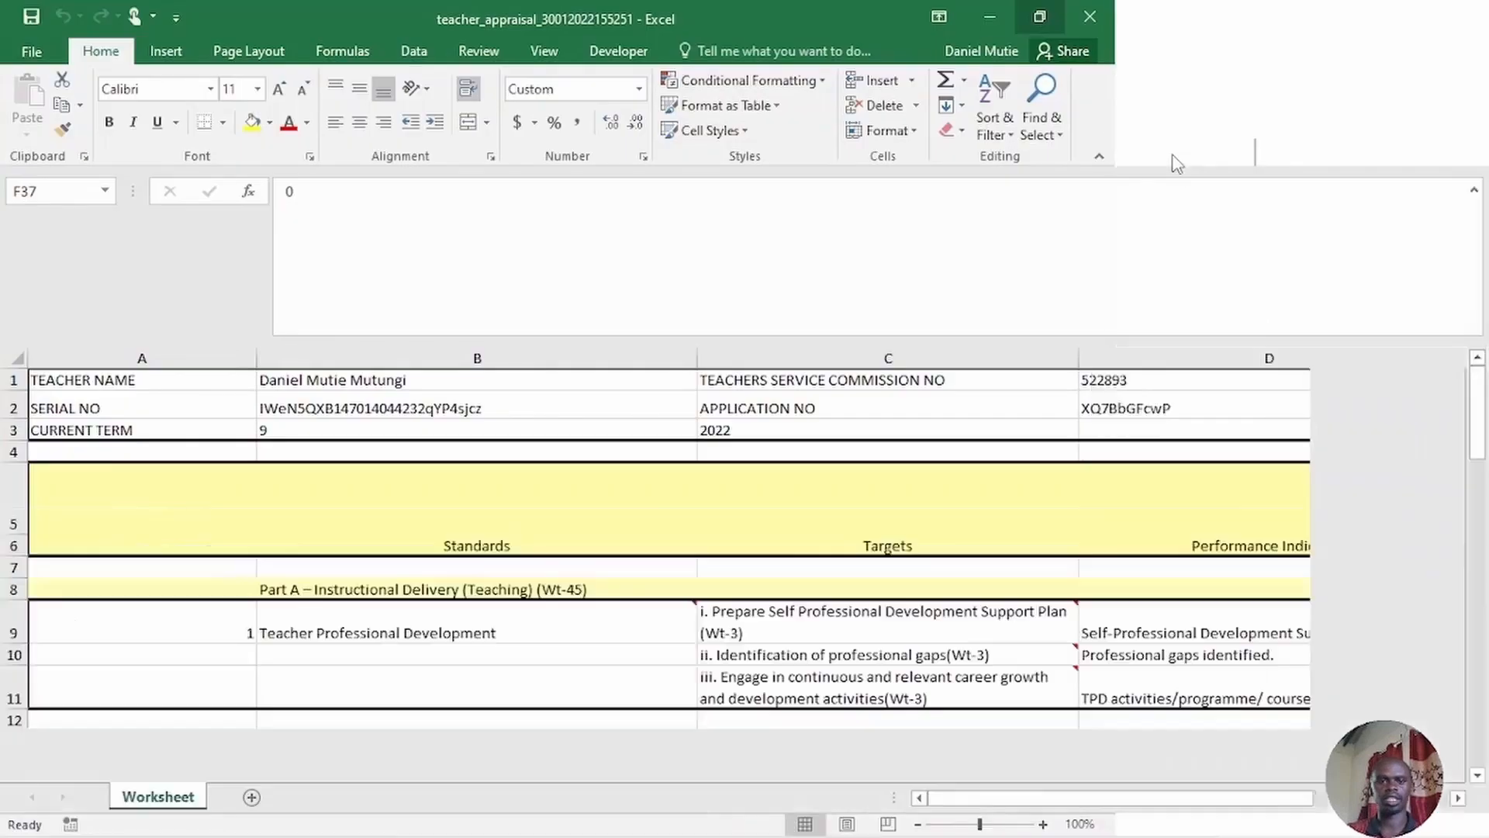
scroll(1078, 576, down, 3)
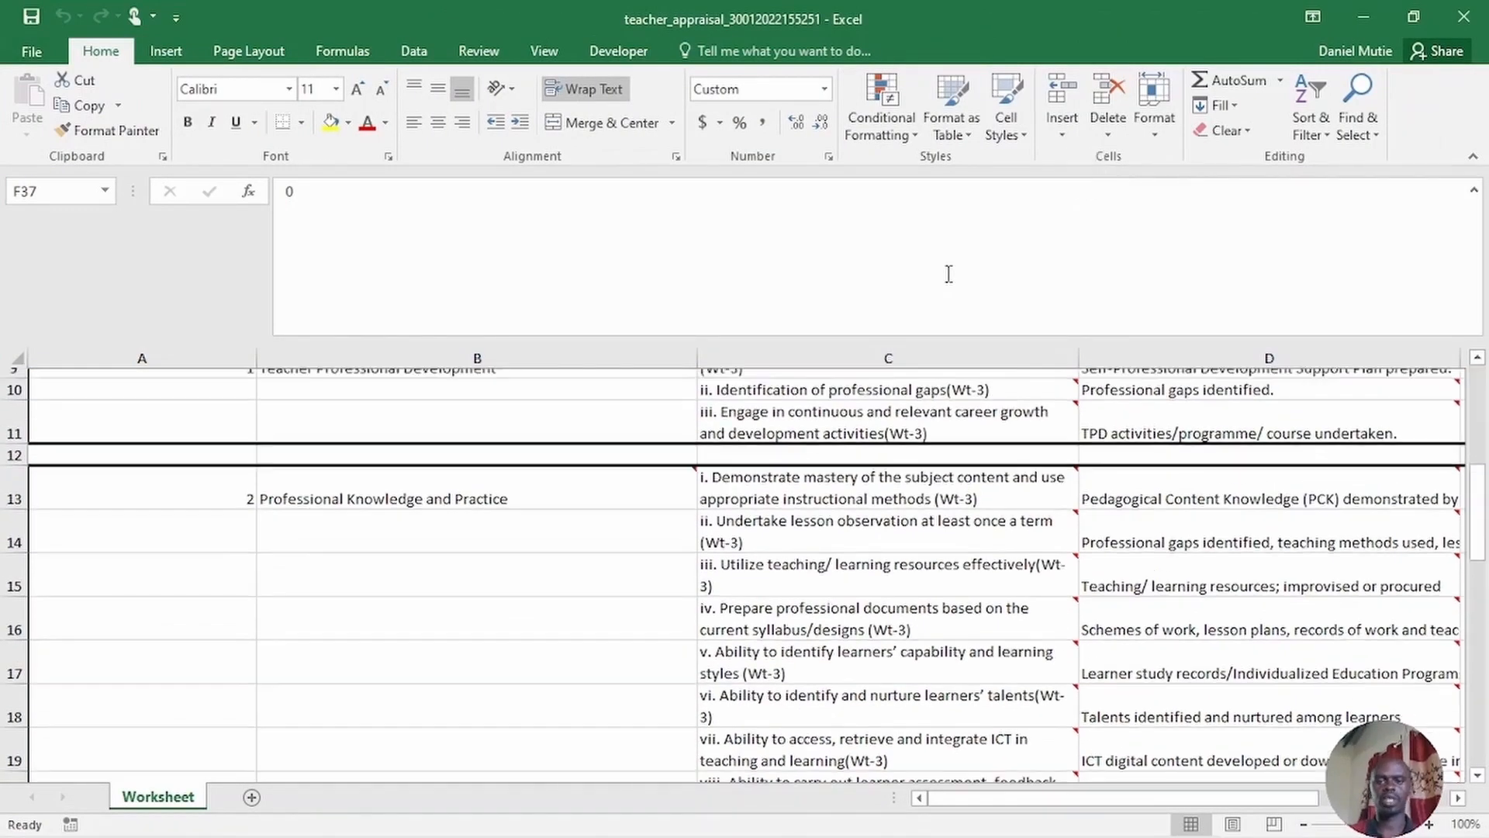
scroll(1078, 575, up, 2)
scroll(1053, 586, up, 2)
scroll(1055, 584, up, 3)
scroll(631, 584, right, 6)
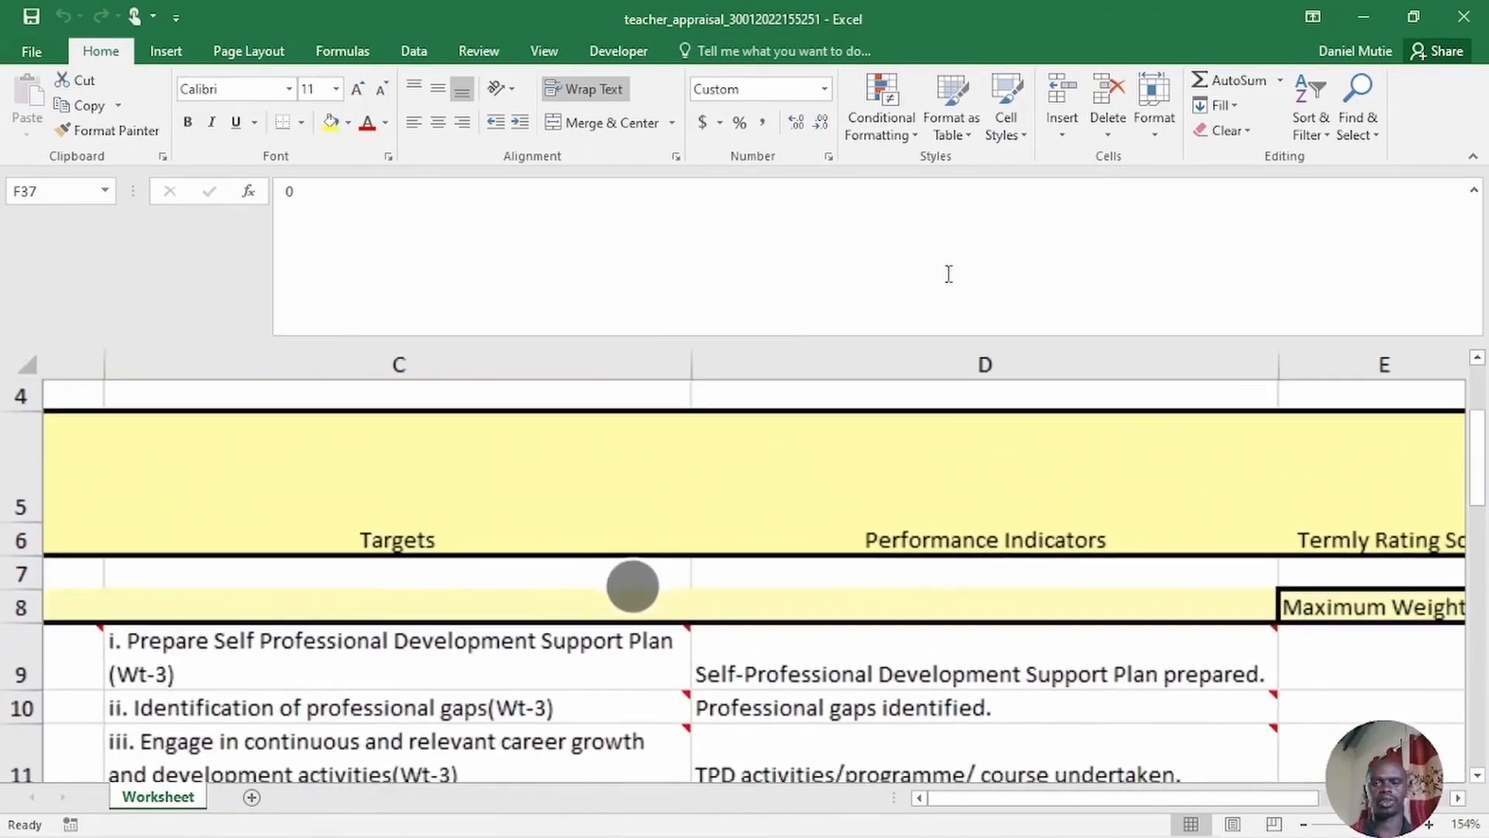
scroll(848, 458, down, 3)
scroll(848, 459, left, 2)
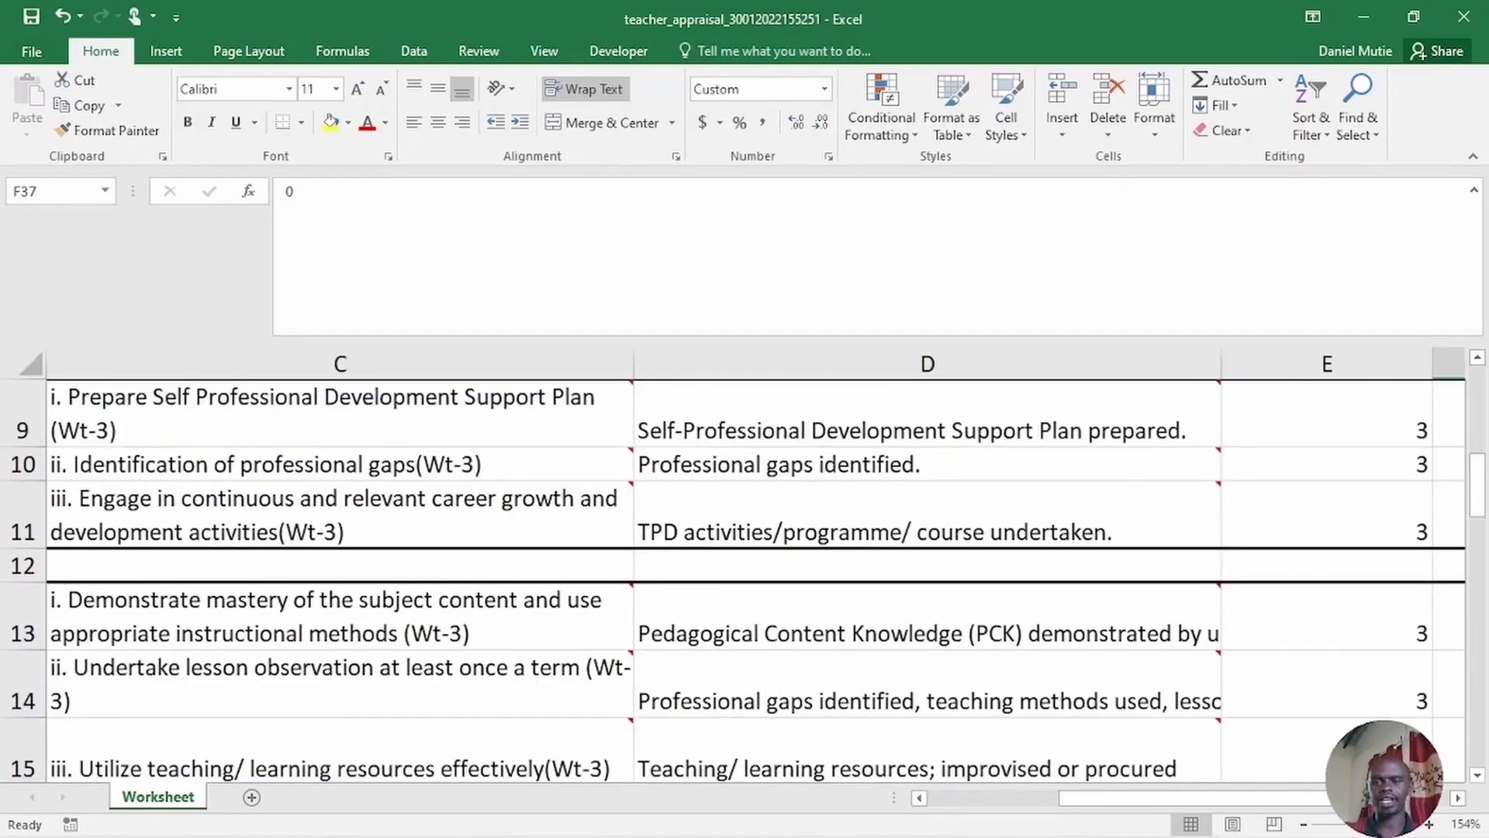
scroll(765, 618, right, 6)
scroll(1023, 607, up, 2)
scroll(887, 722, left, 1)
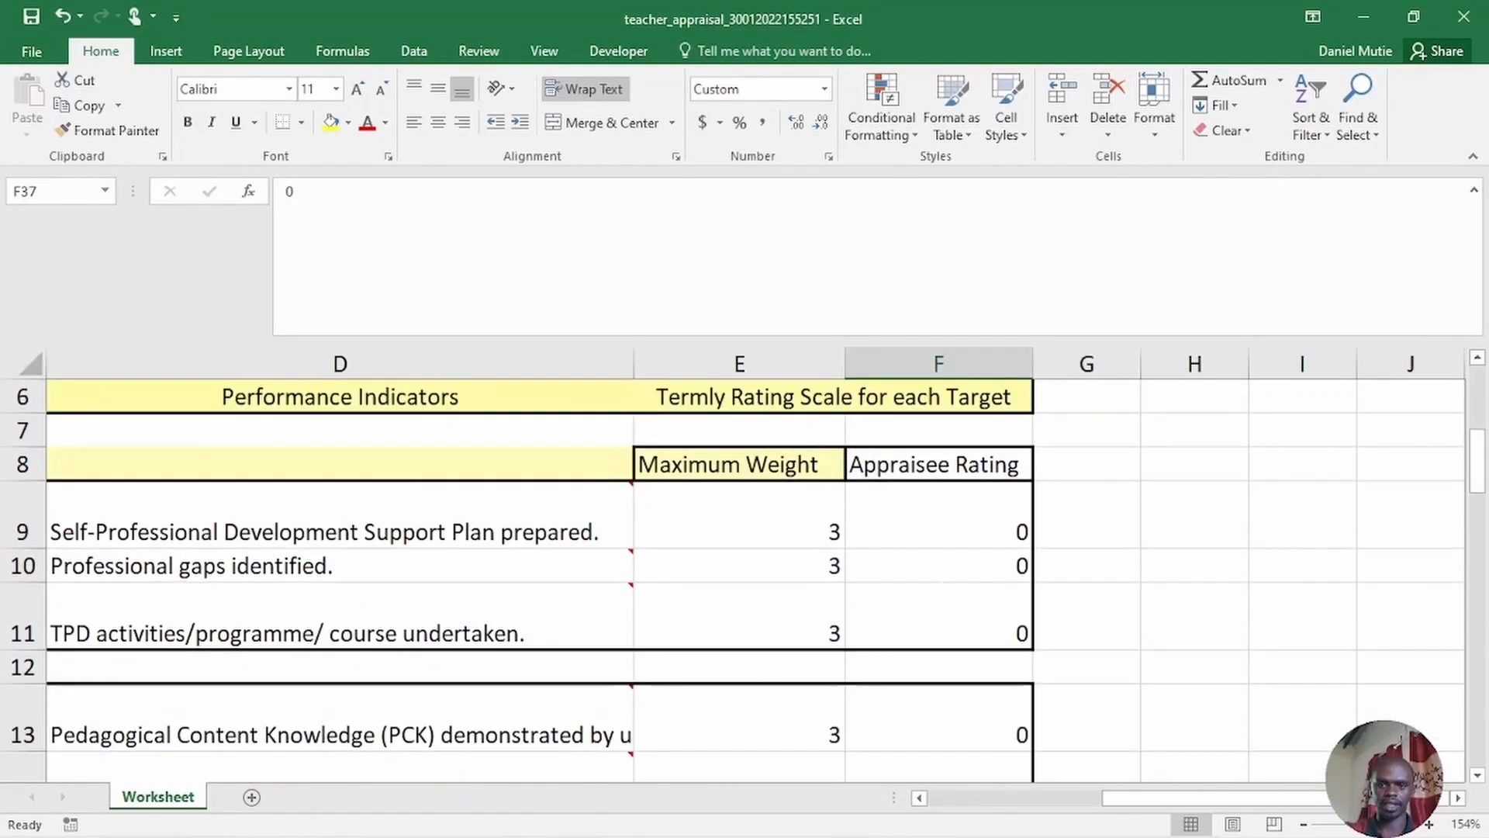
Fill in the Appraisee Rating column down to F37, with 2 in F9, 3, 3, 2, 3 in F22:F25 and 4 in F33:F37
click(939, 513)
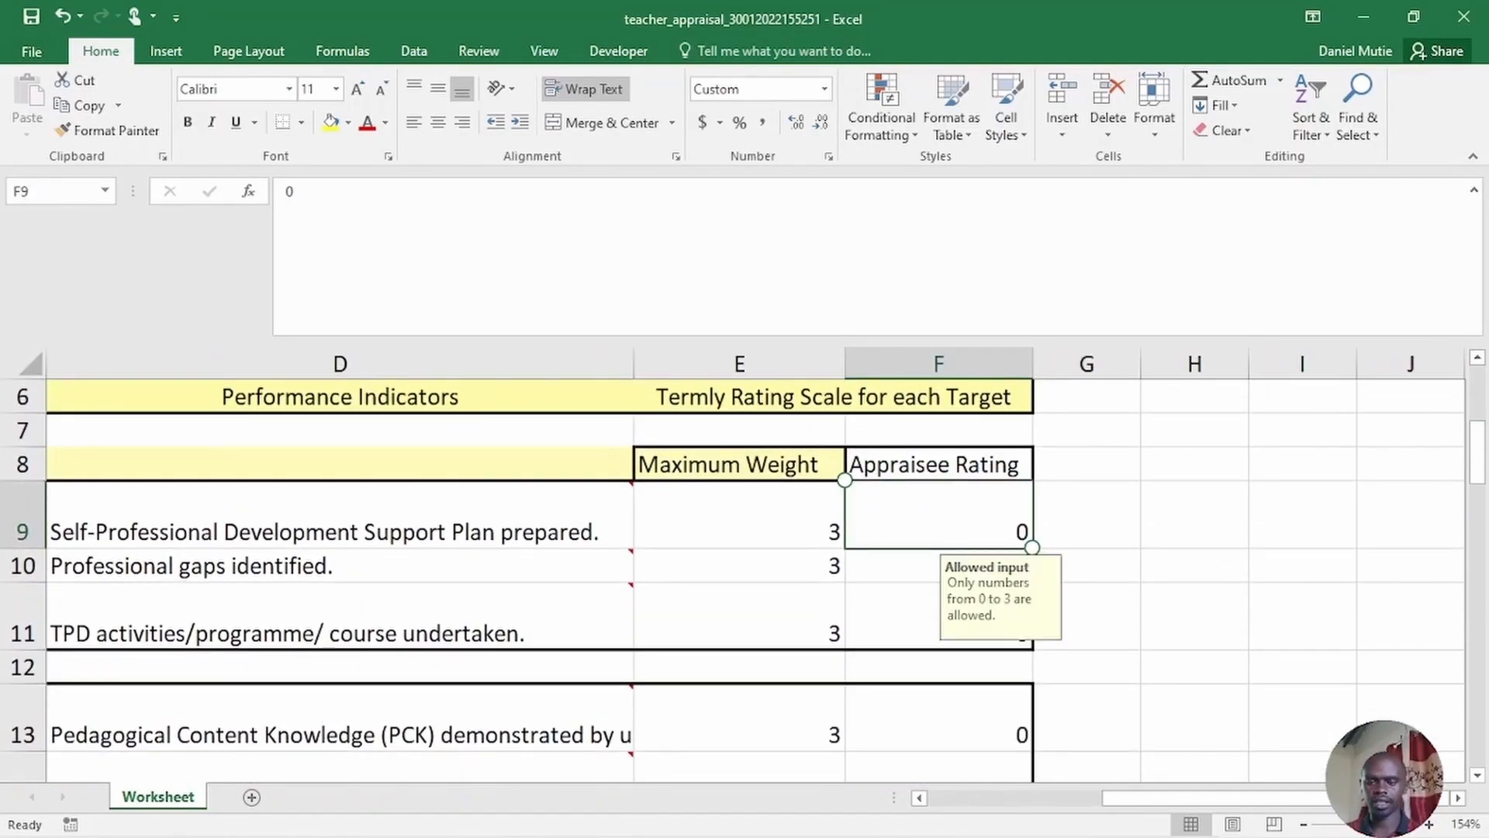
text(2)
key(Return)
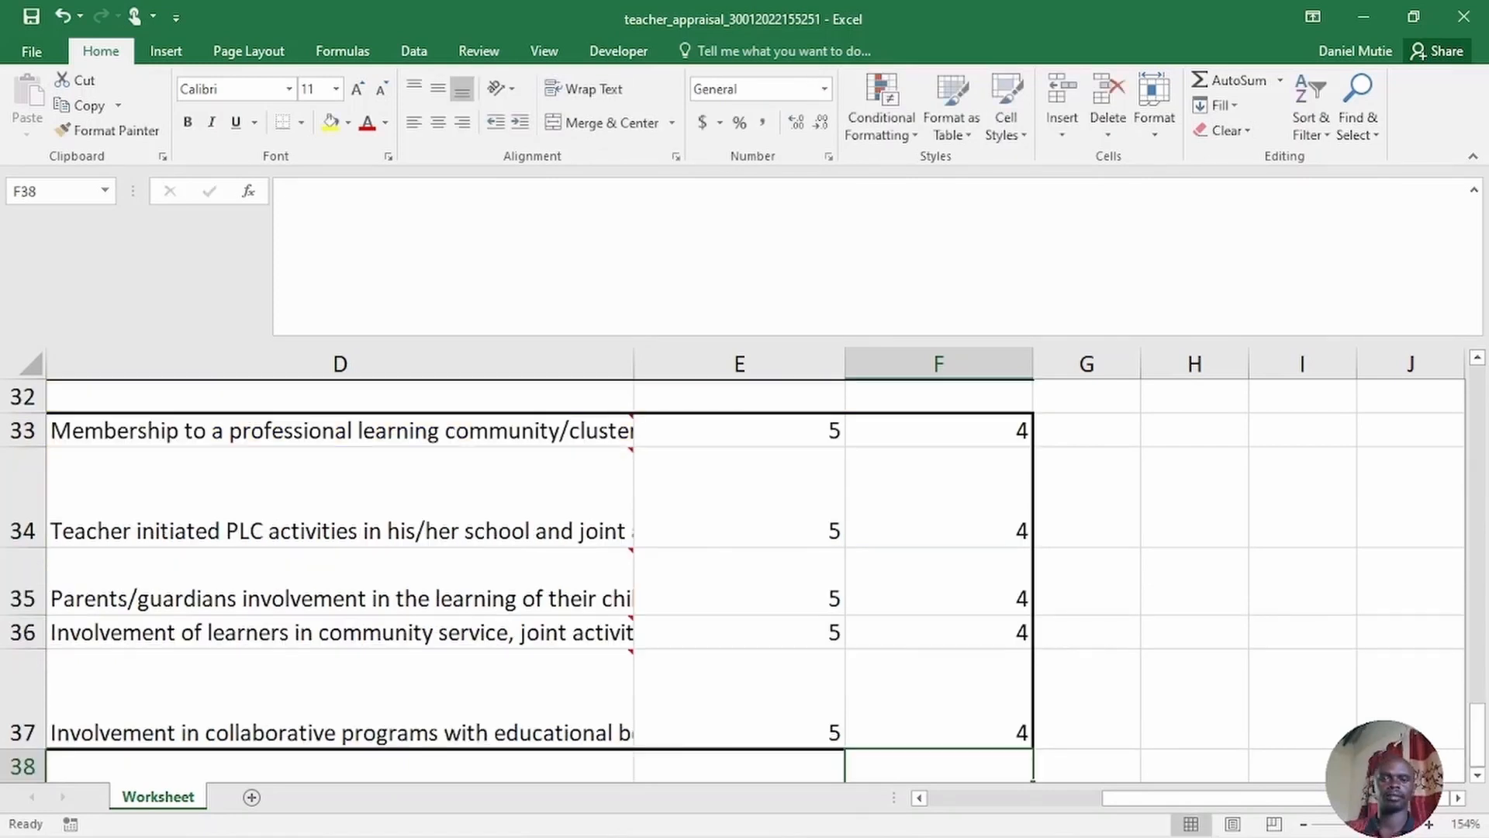
scroll(1287, 492, left, 3)
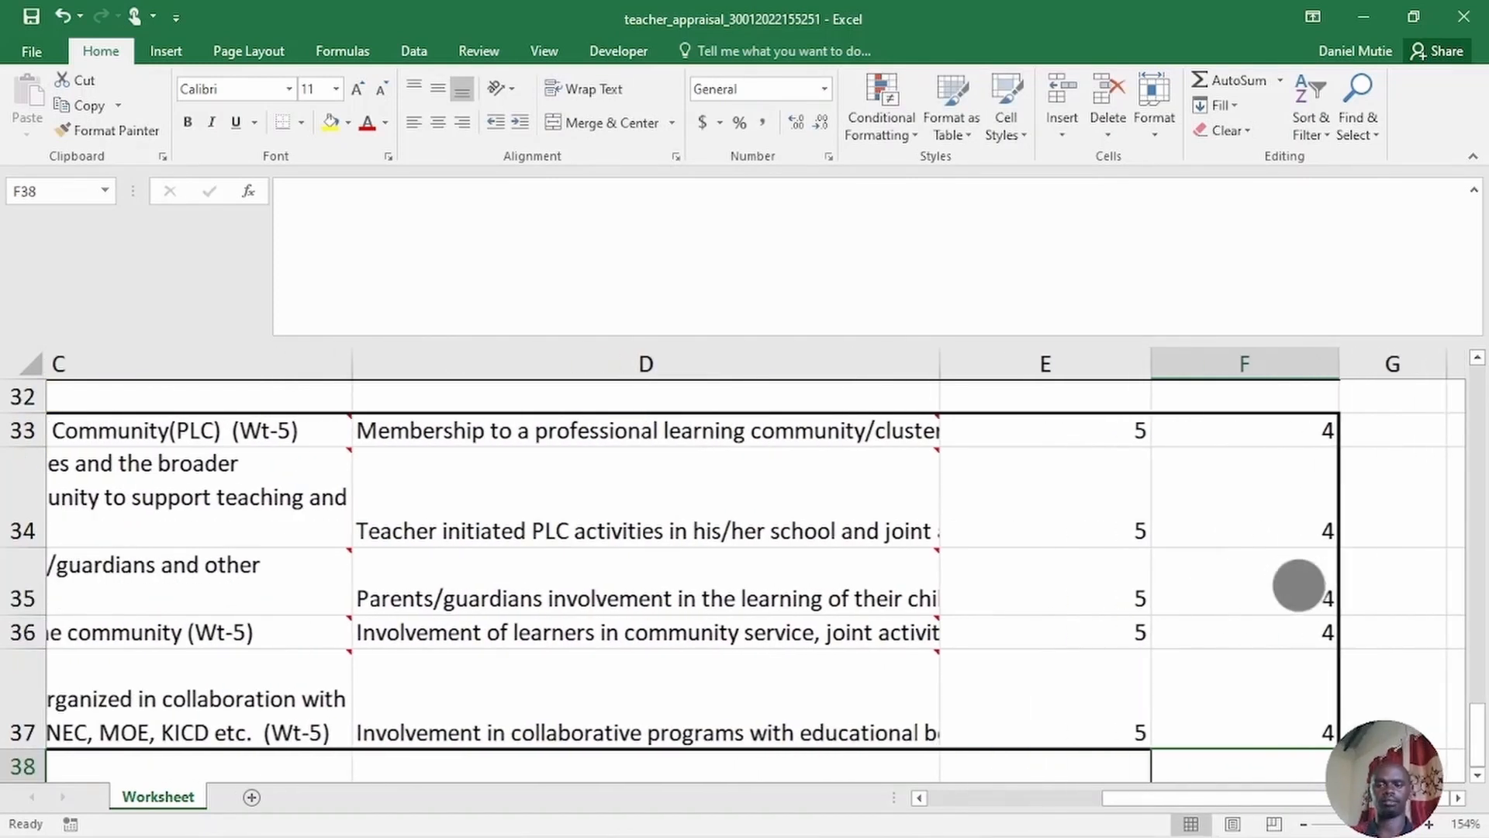
scroll(744, 566, right, 3)
scroll(745, 566, up, 4)
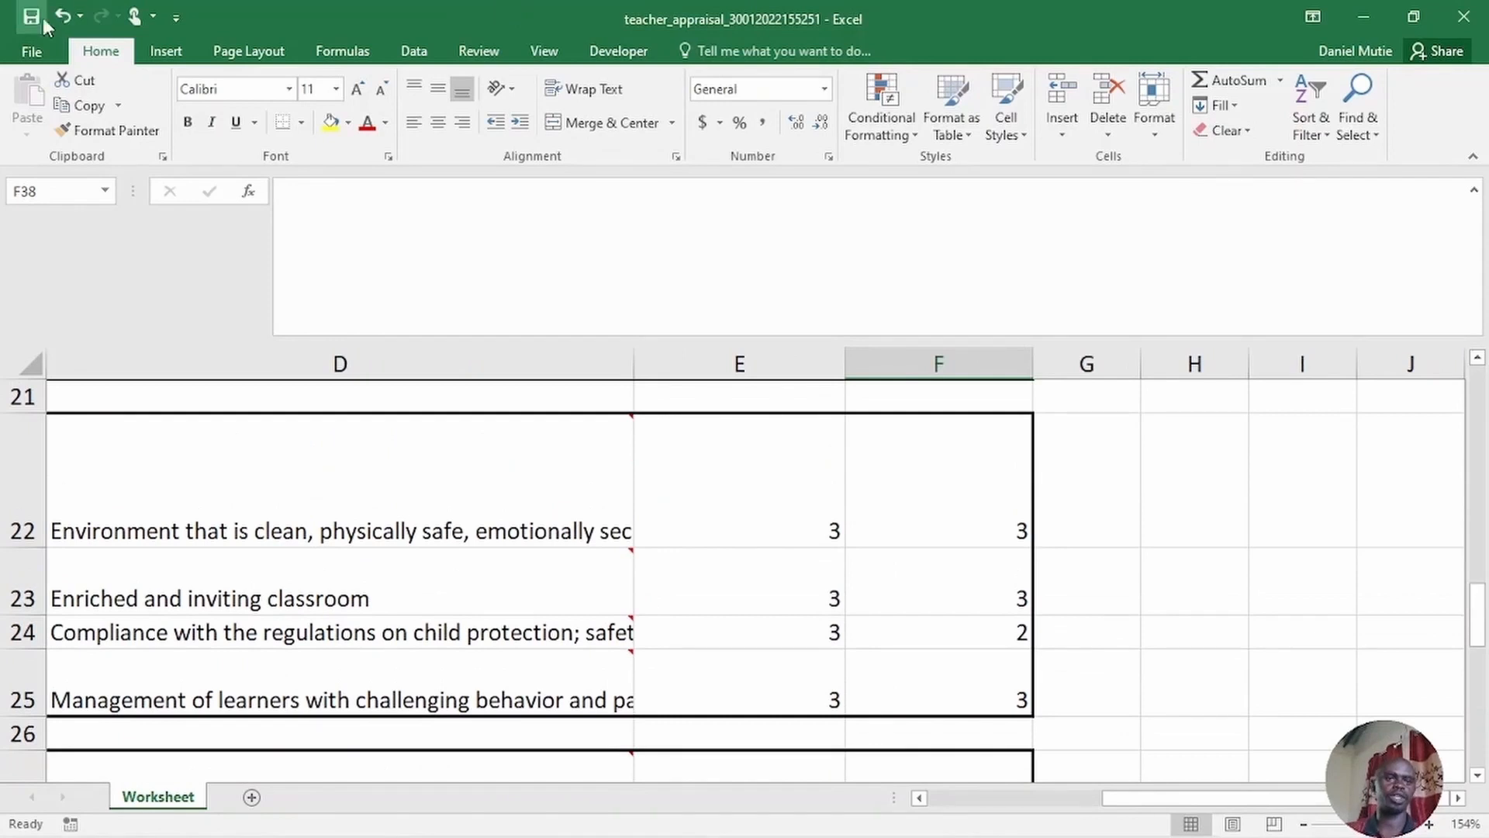
click(31, 16)
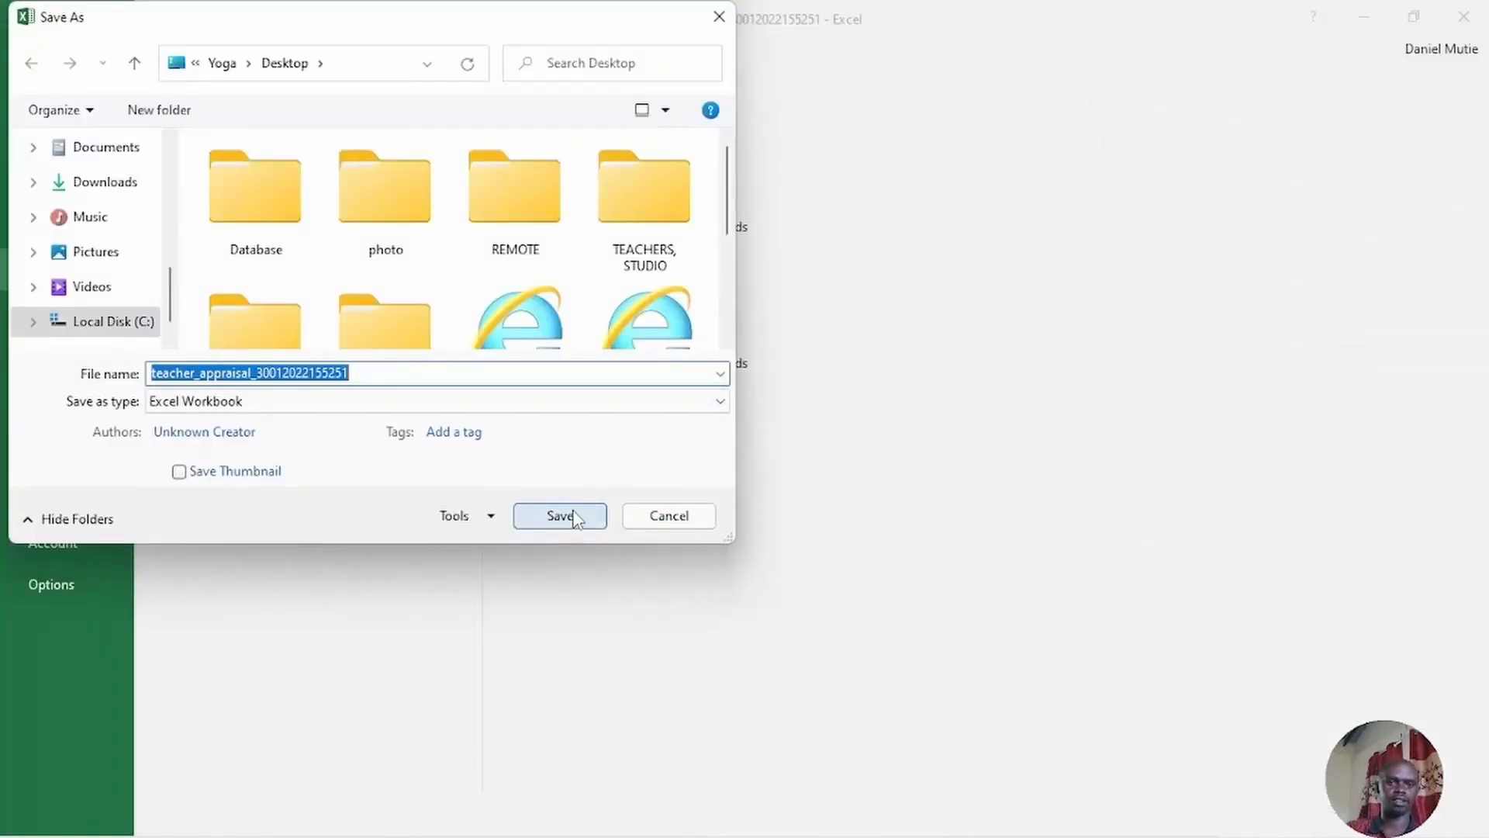
click(560, 515)
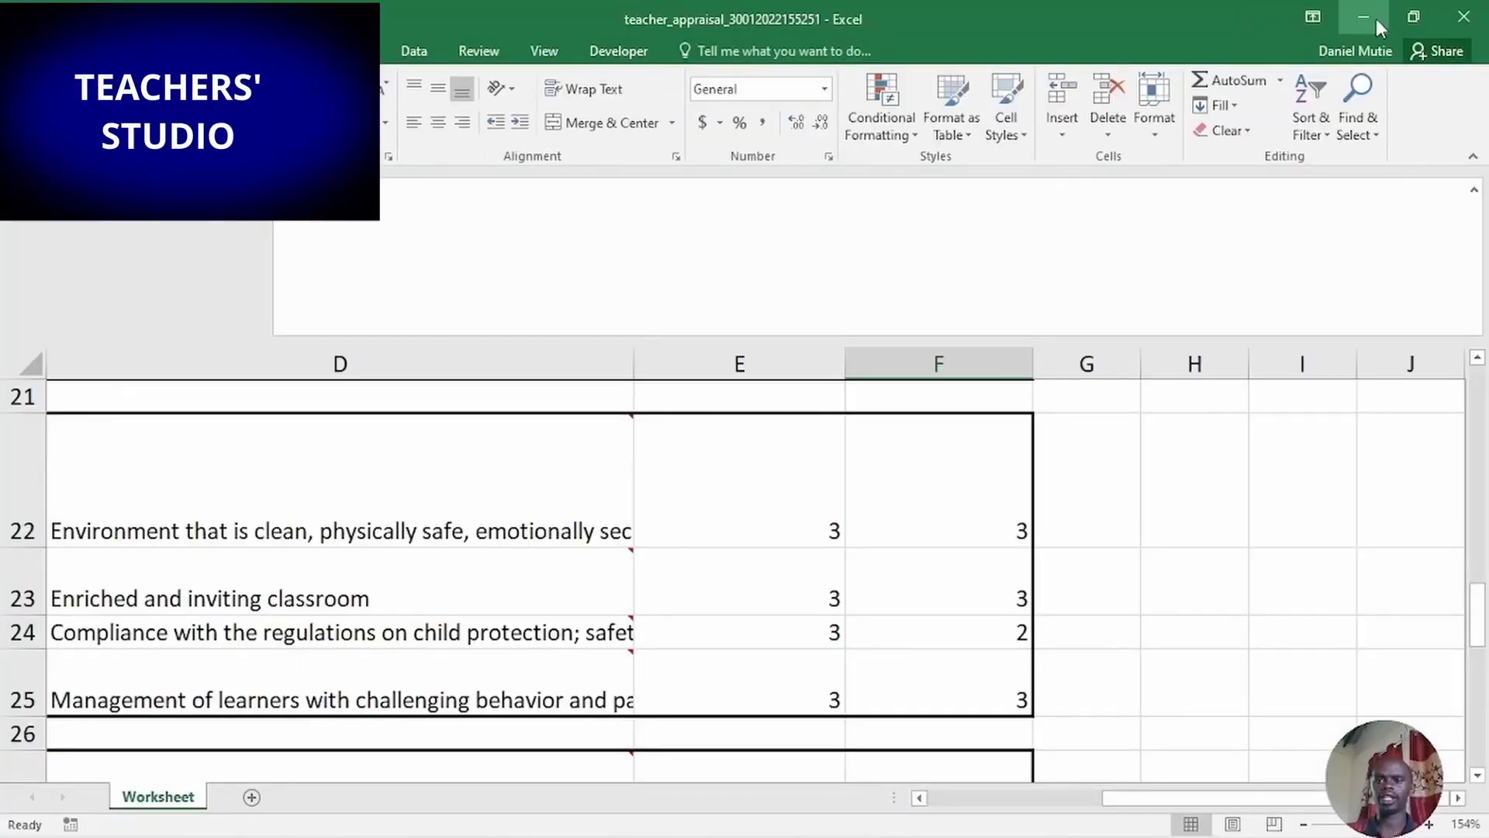
click(1370, 14)
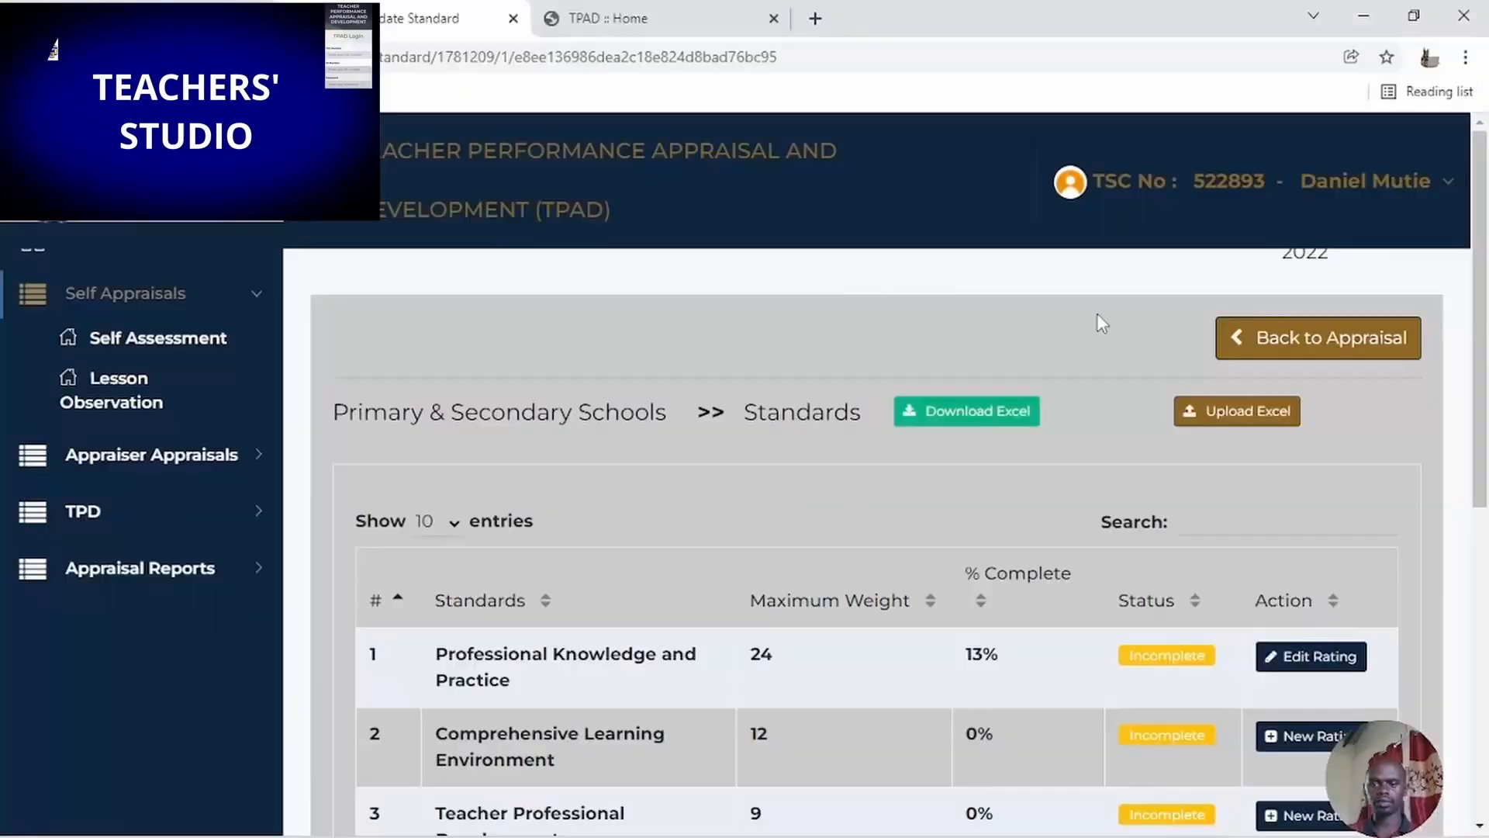
click(1251, 390)
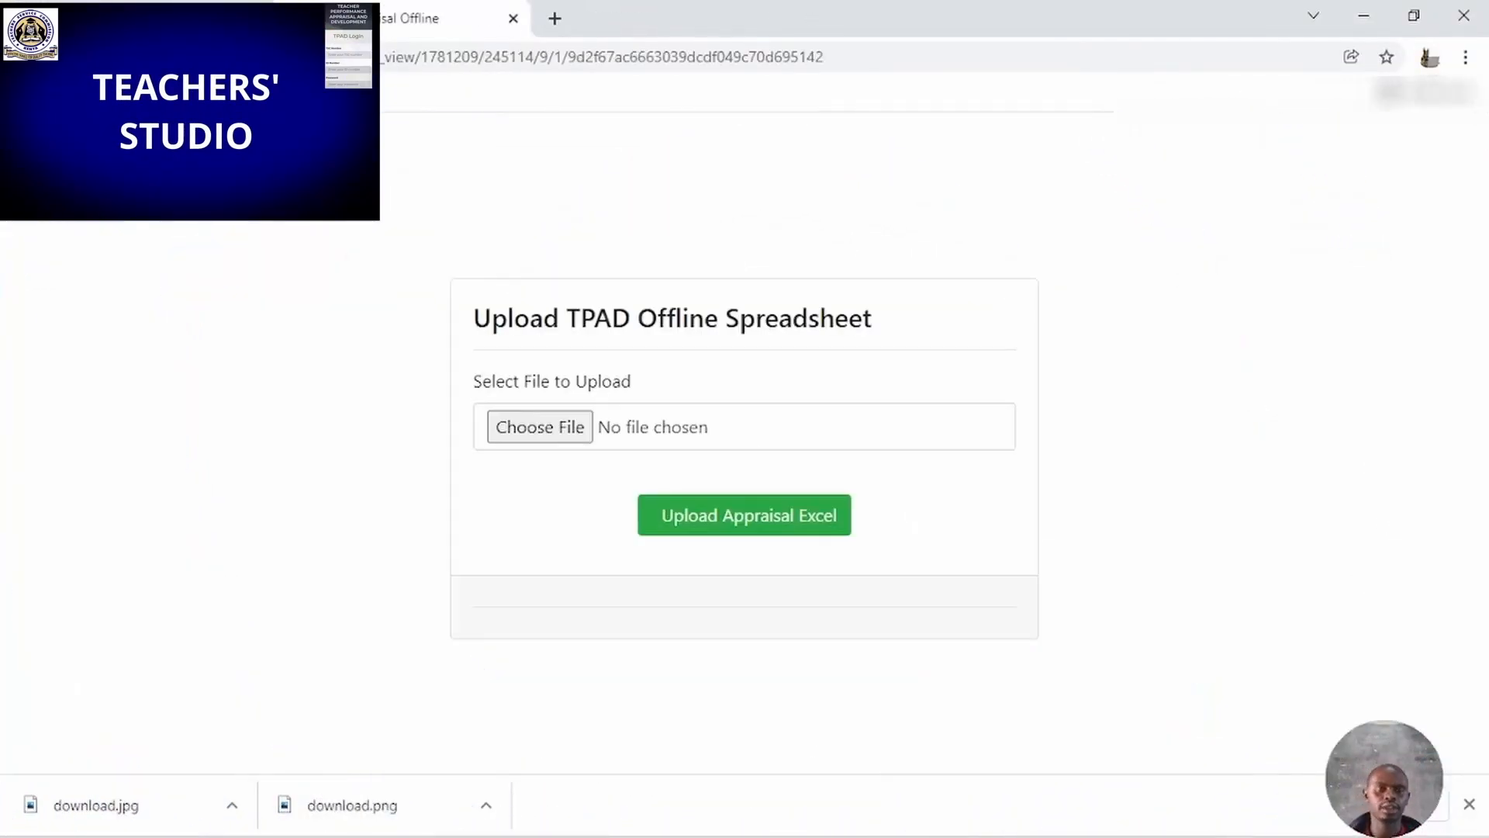
click(564, 426)
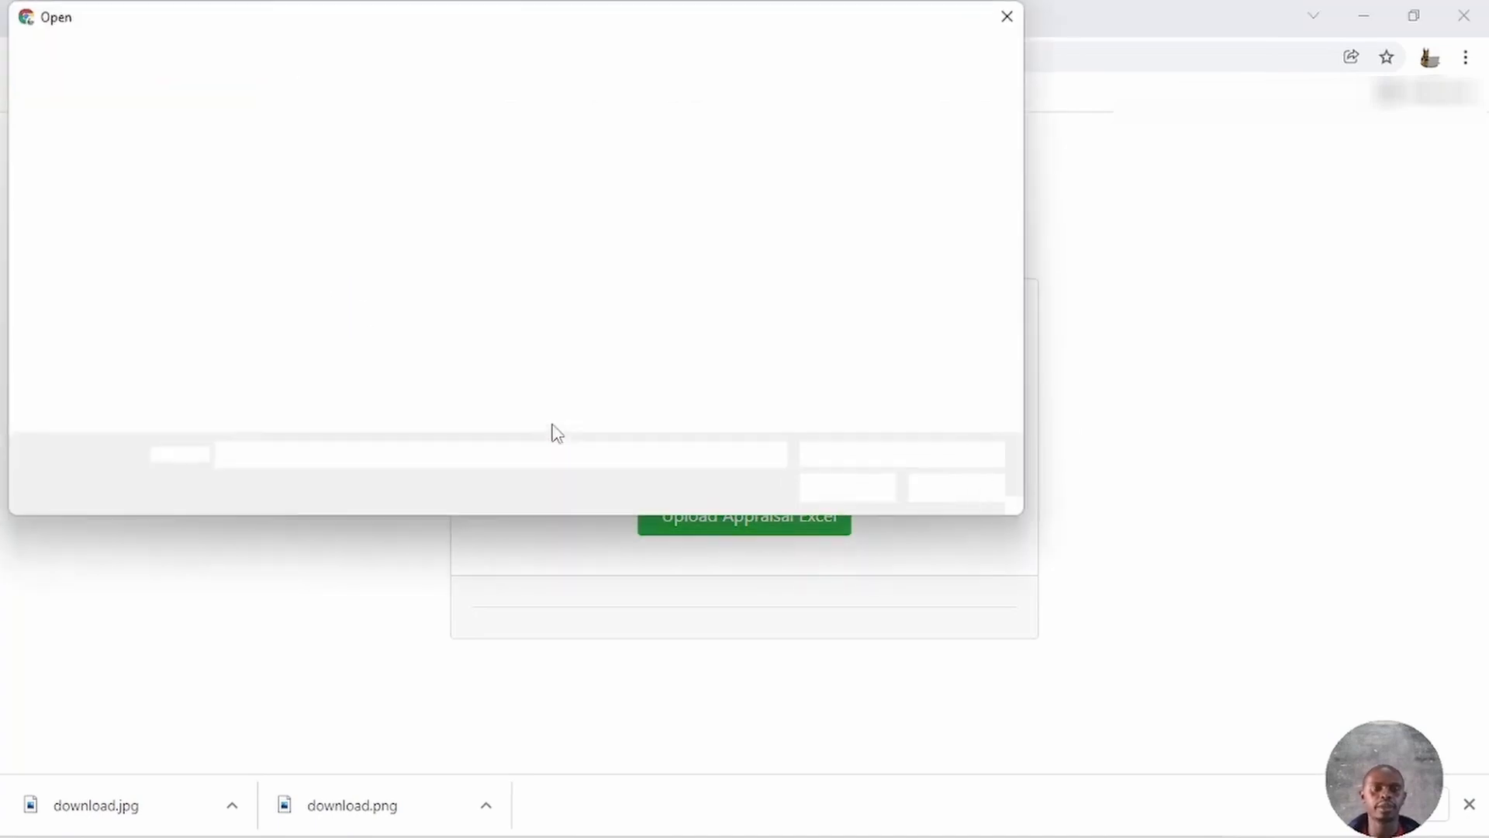
click(105, 261)
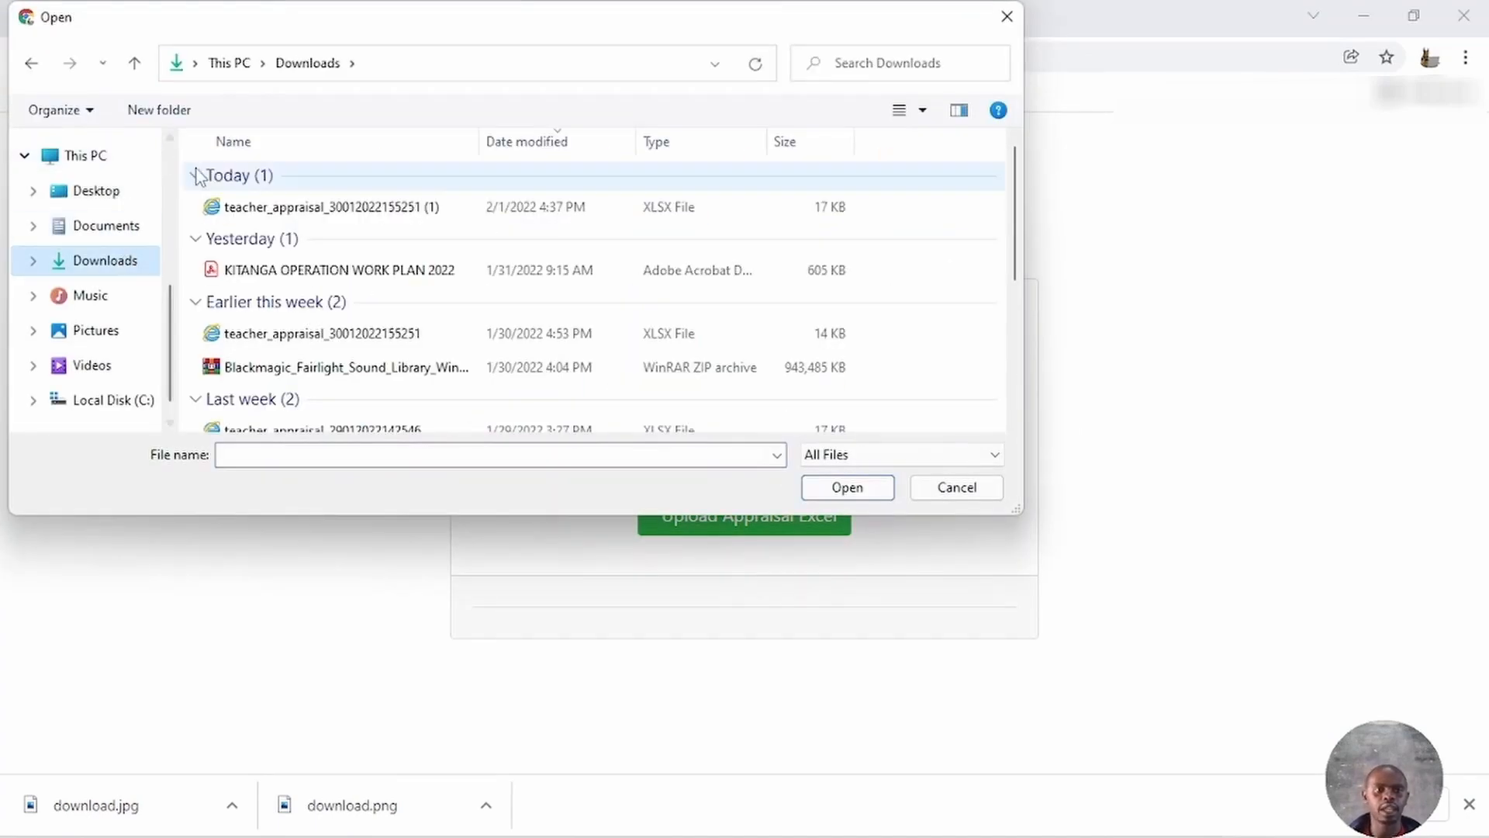
click(311, 224)
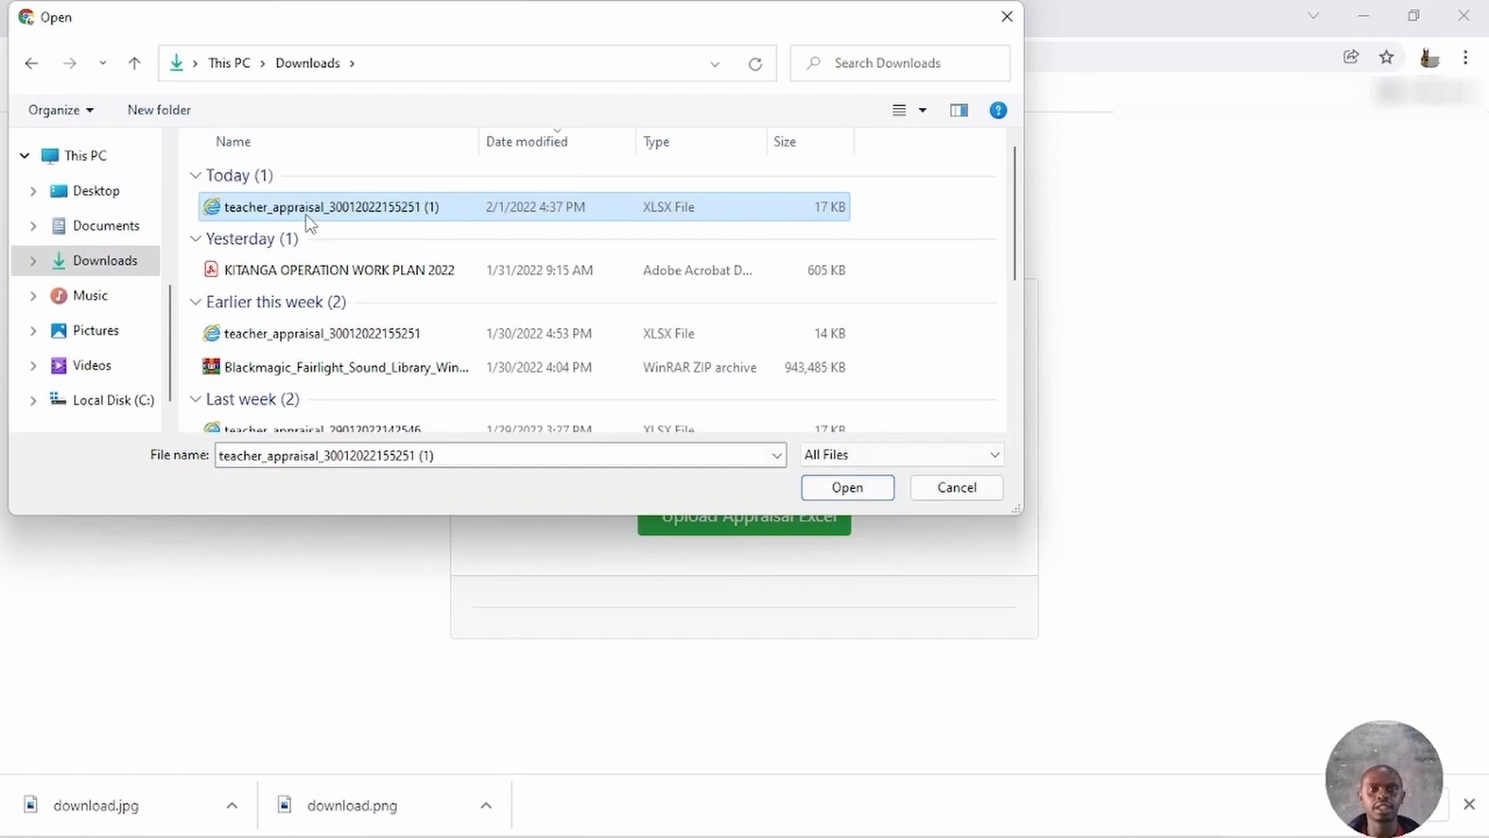
click(872, 489)
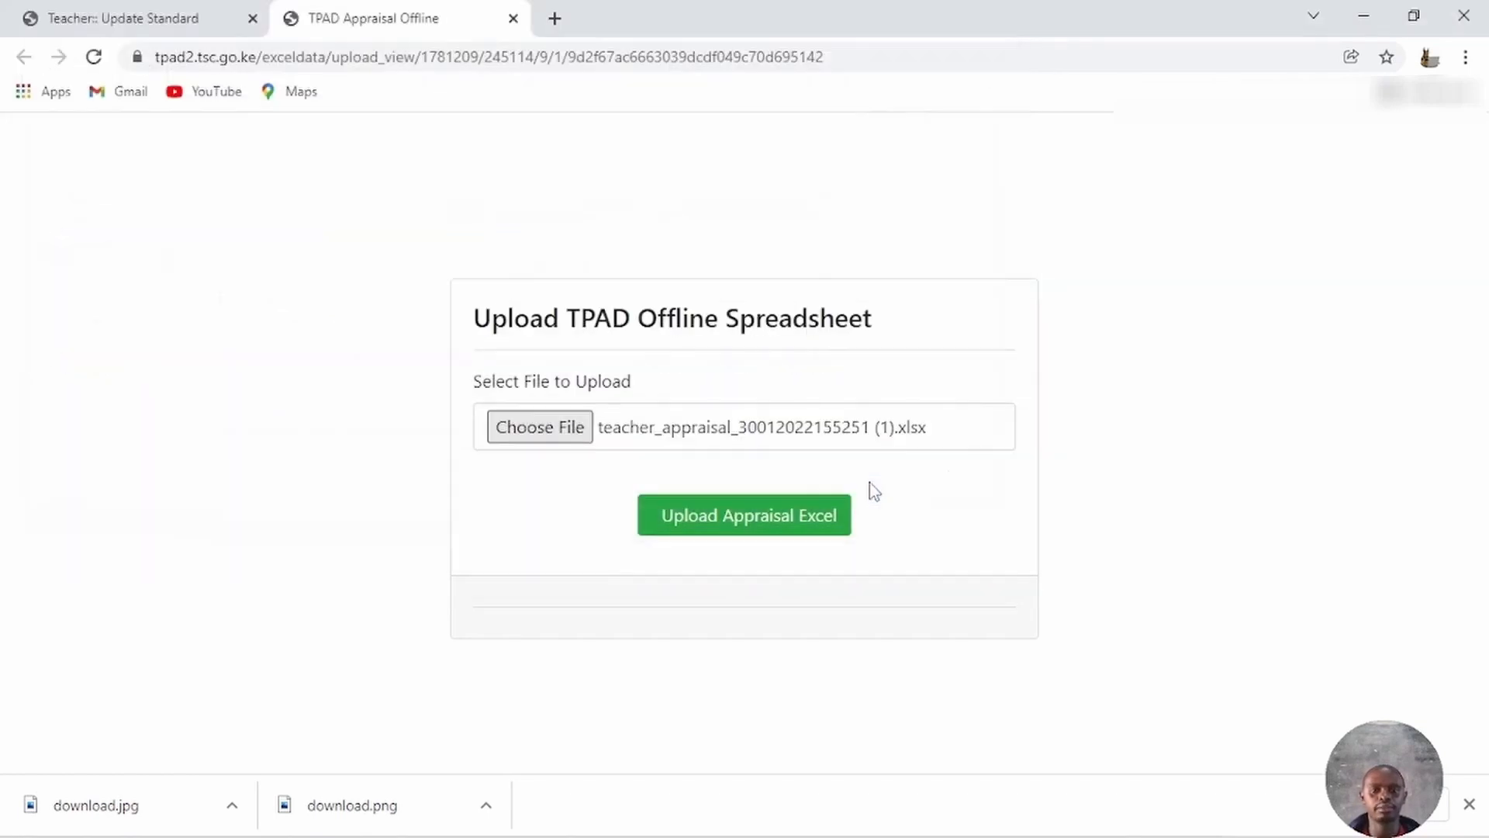
click(748, 536)
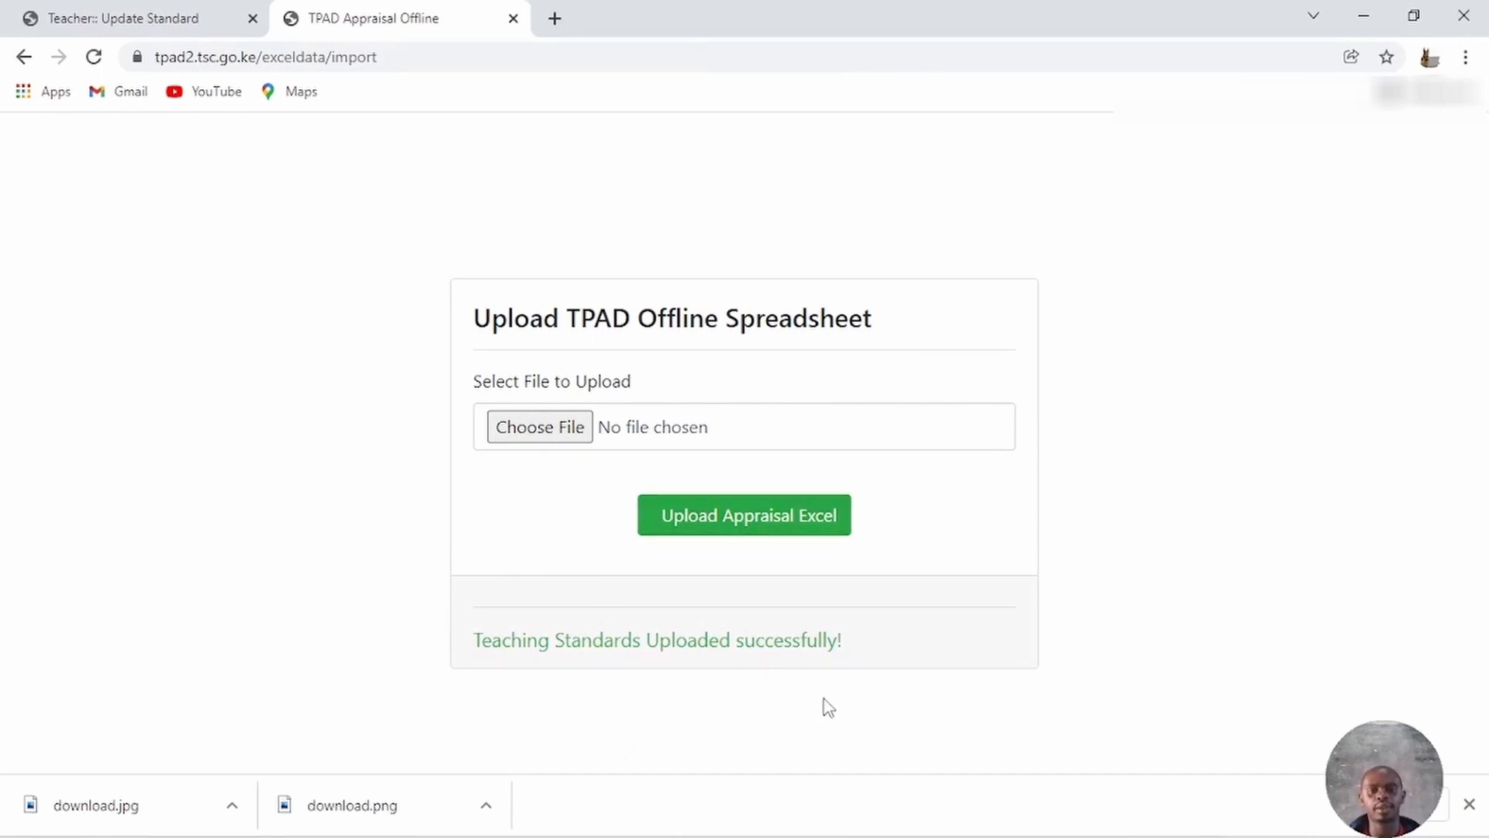
click(751, 530)
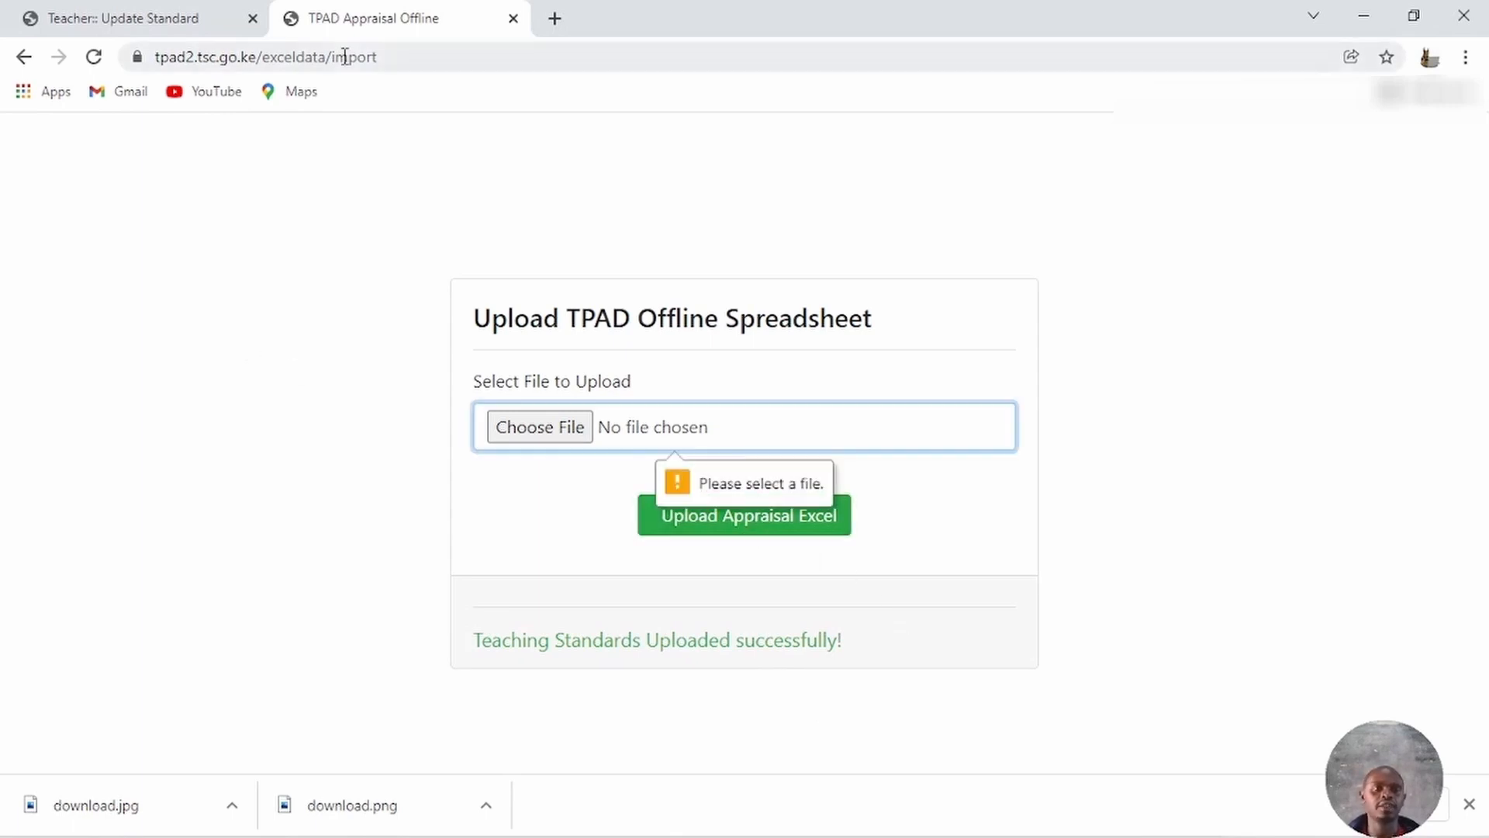
Return to the teaching standards list, reload it, and check the completion status of all five standards
click(177, 24)
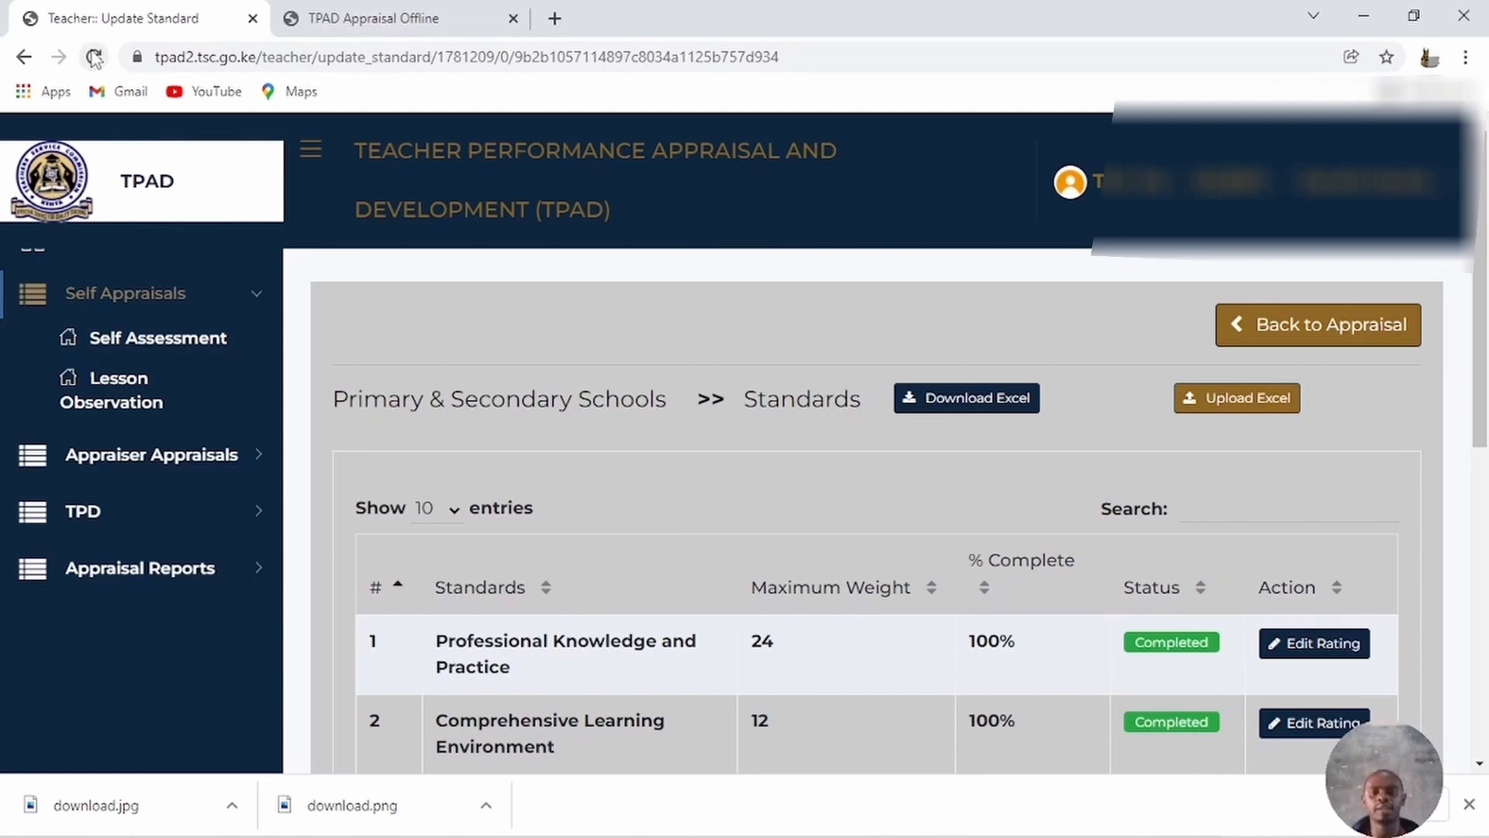
scroll(883, 522, down, 3)
click(307, 152)
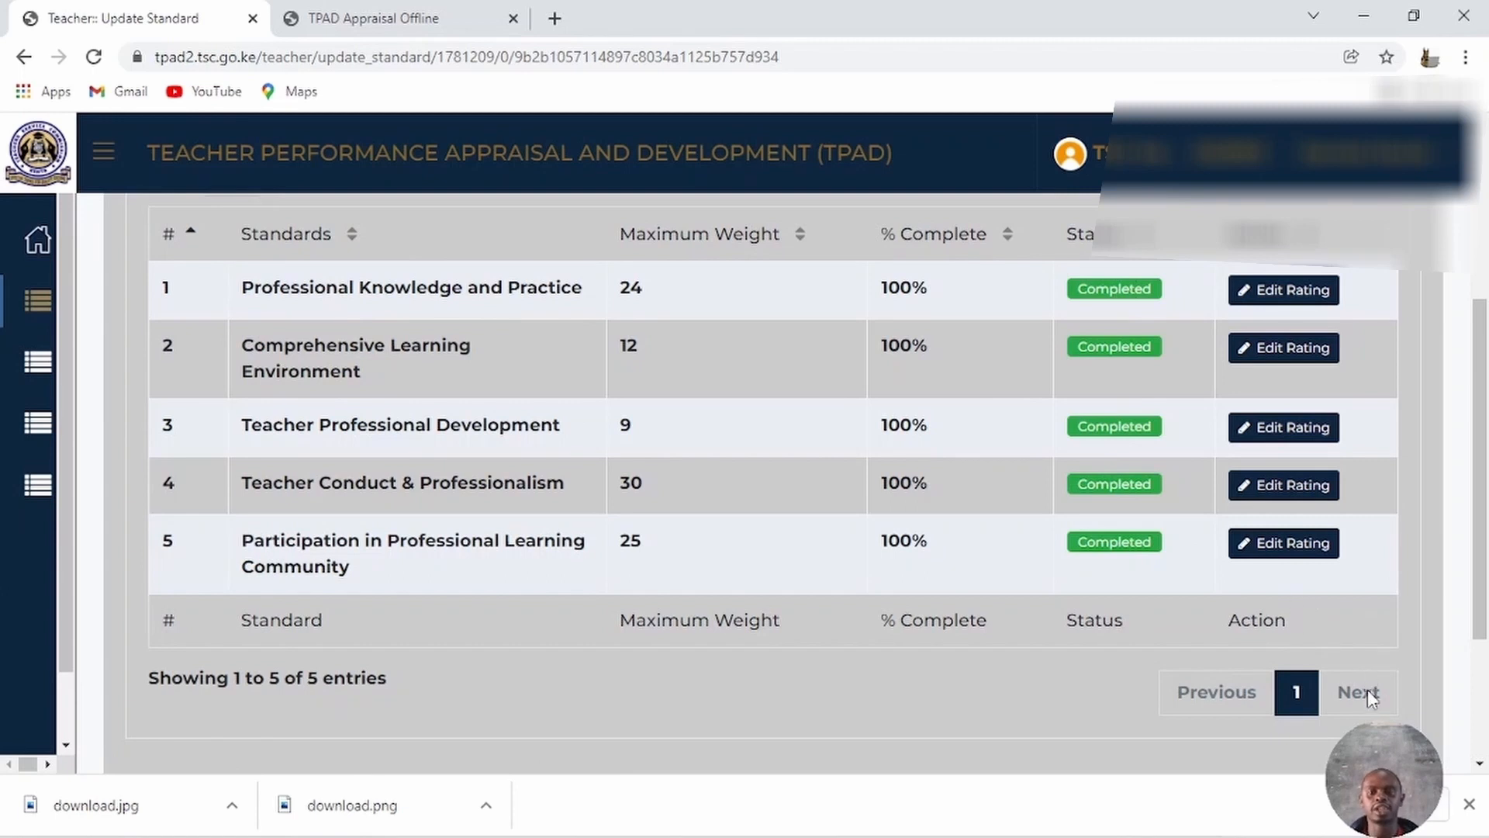
scroll(1221, 396, up, 4)
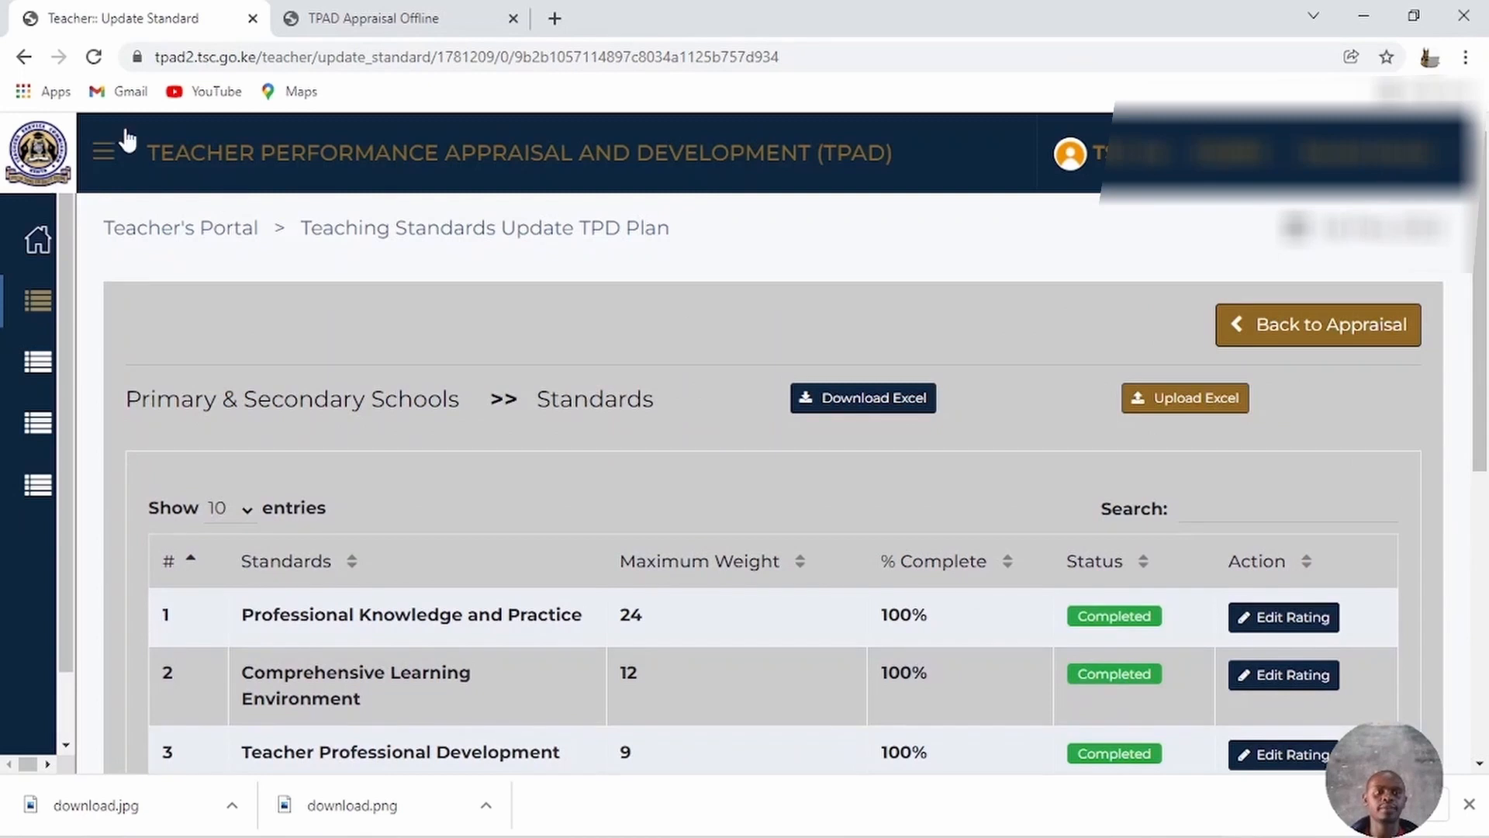
click(112, 146)
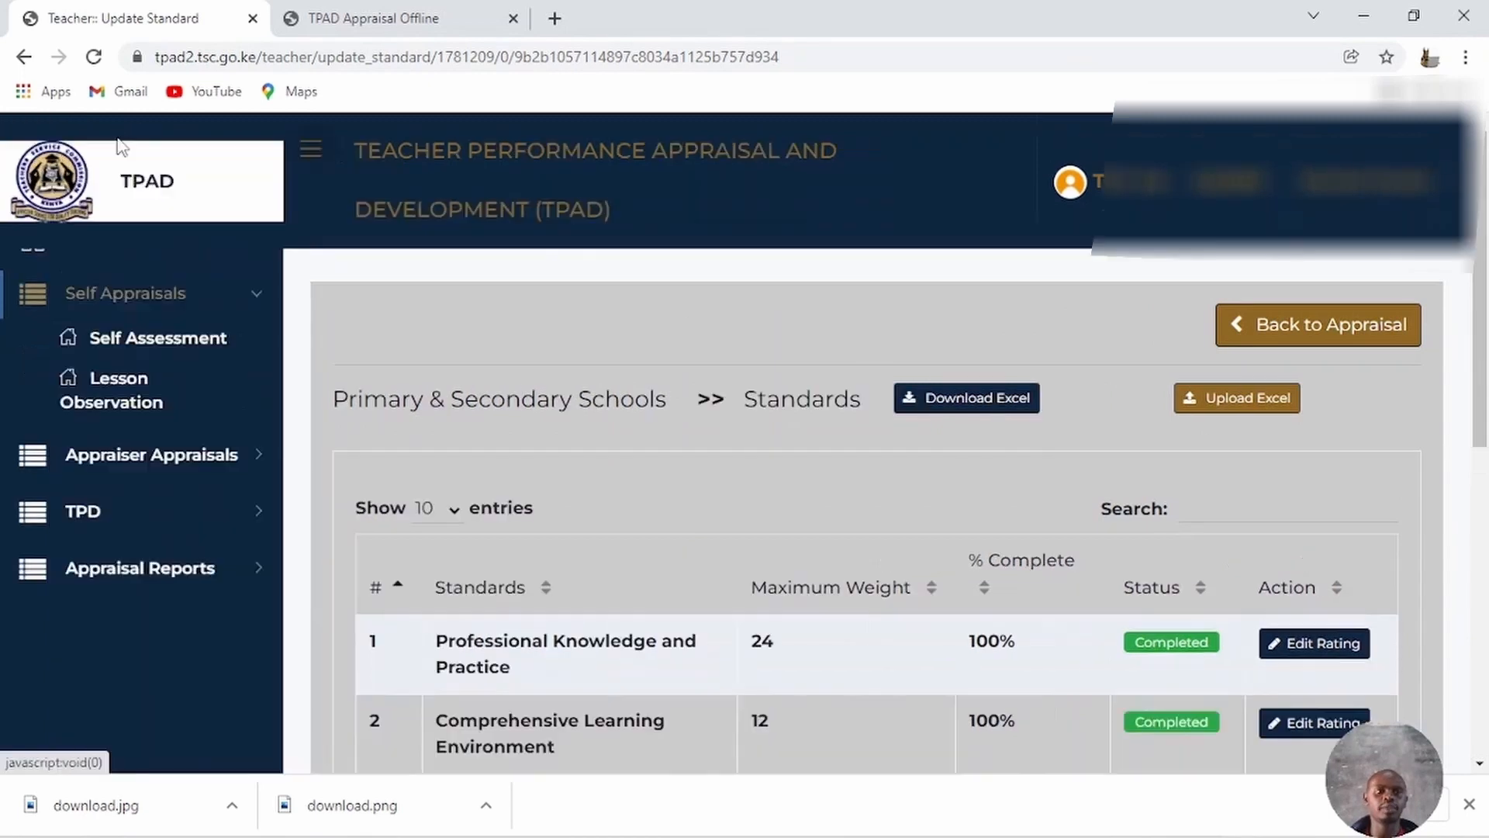
Open the 2022 Term Three (2021) self-assessment, check its teaching standards, and return to its assessment areas
click(191, 360)
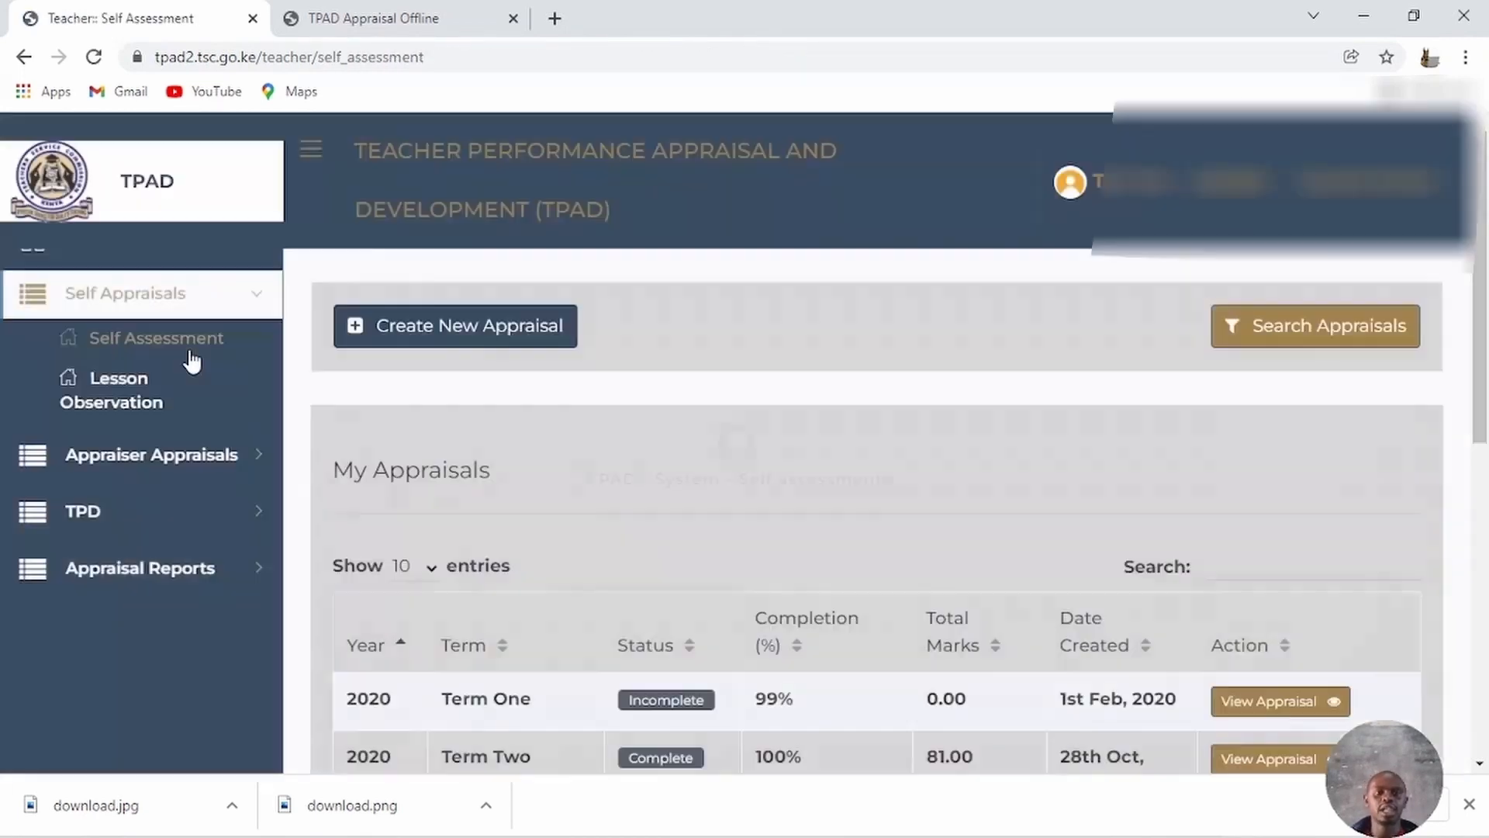
scroll(494, 447, down, 10)
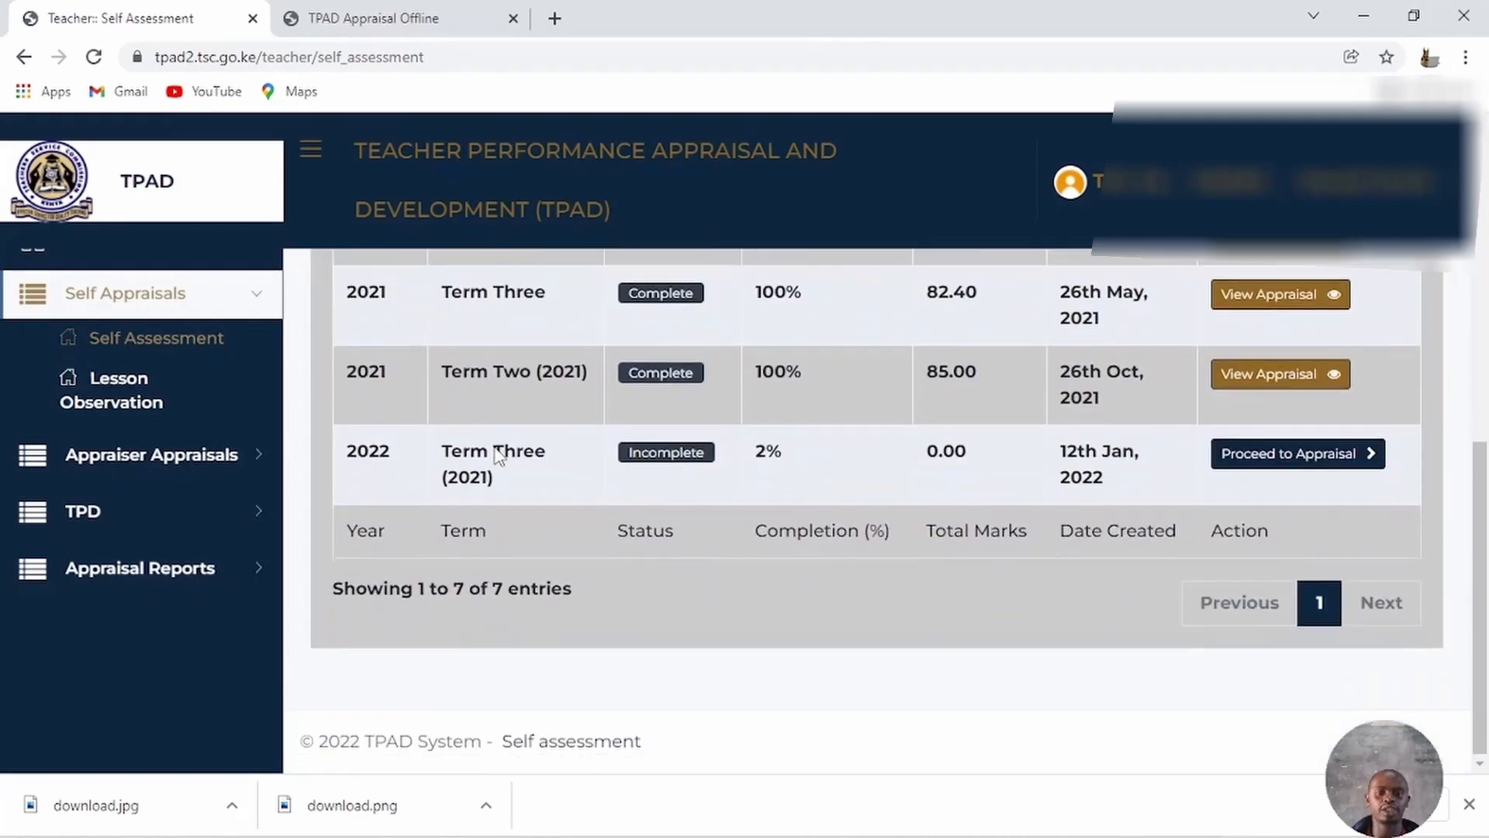
click(1288, 454)
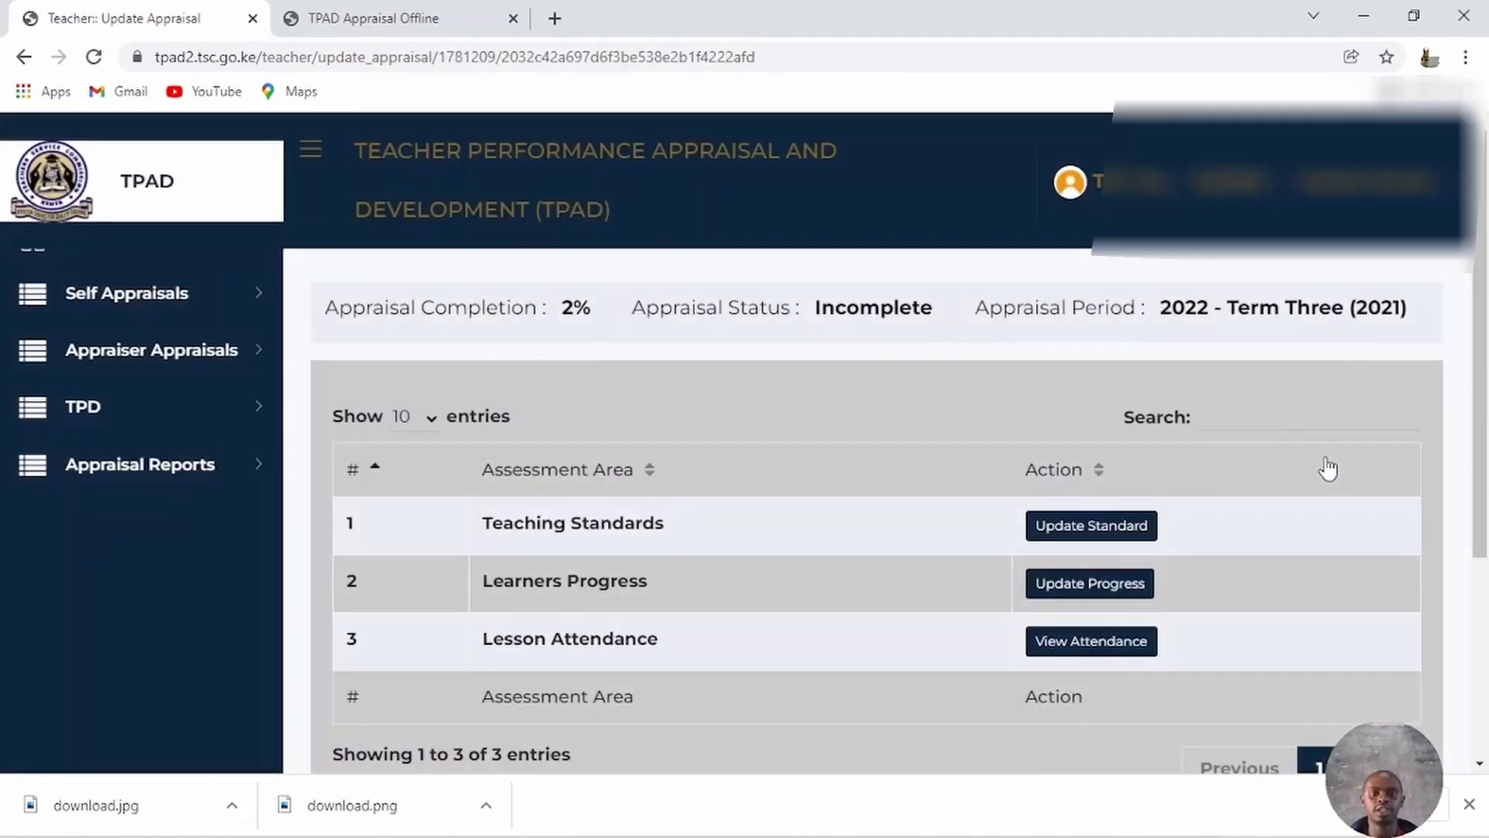
click(1100, 519)
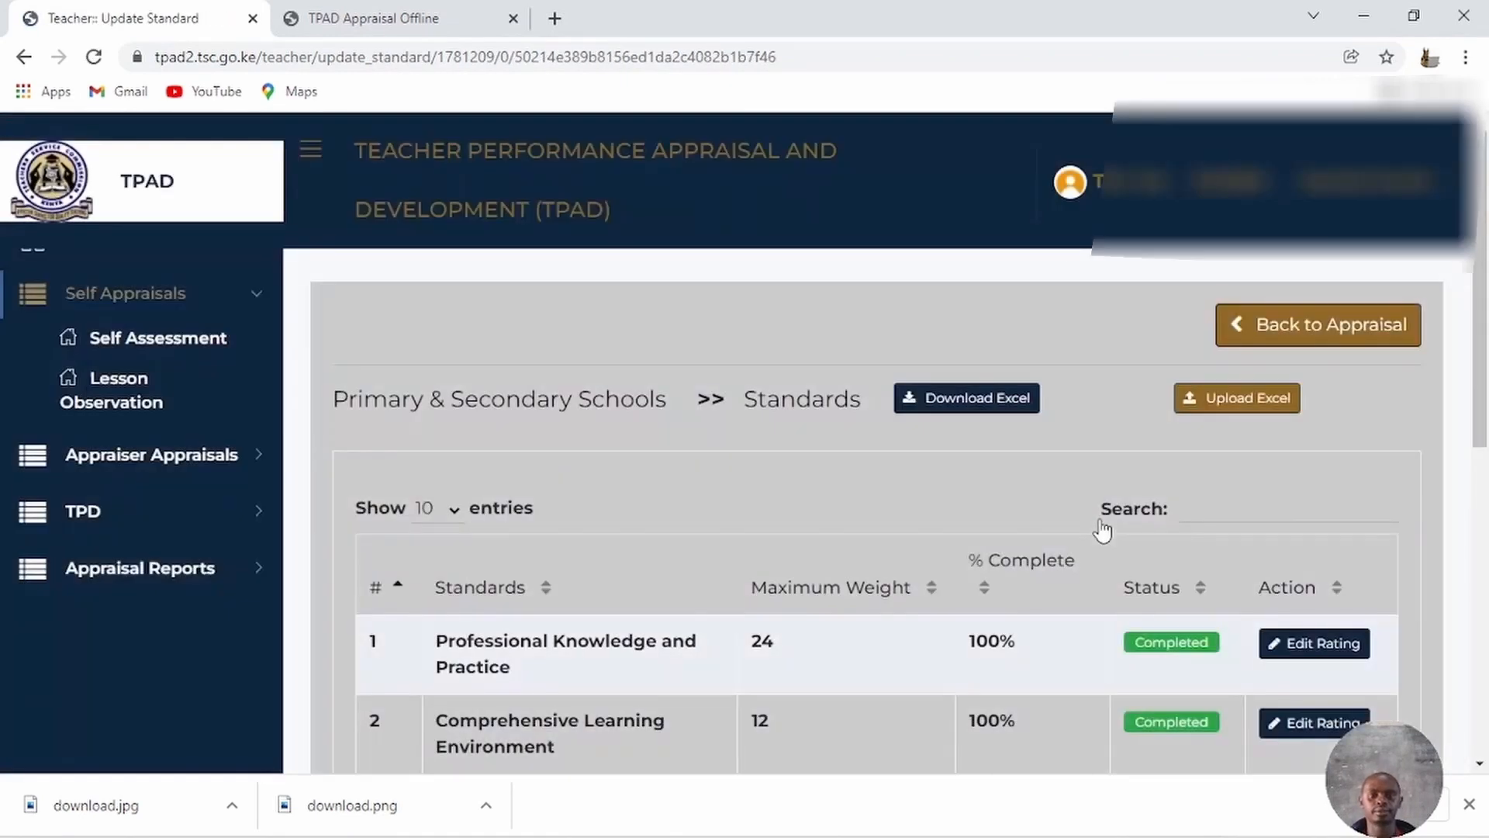
scroll(1129, 580, down, 8)
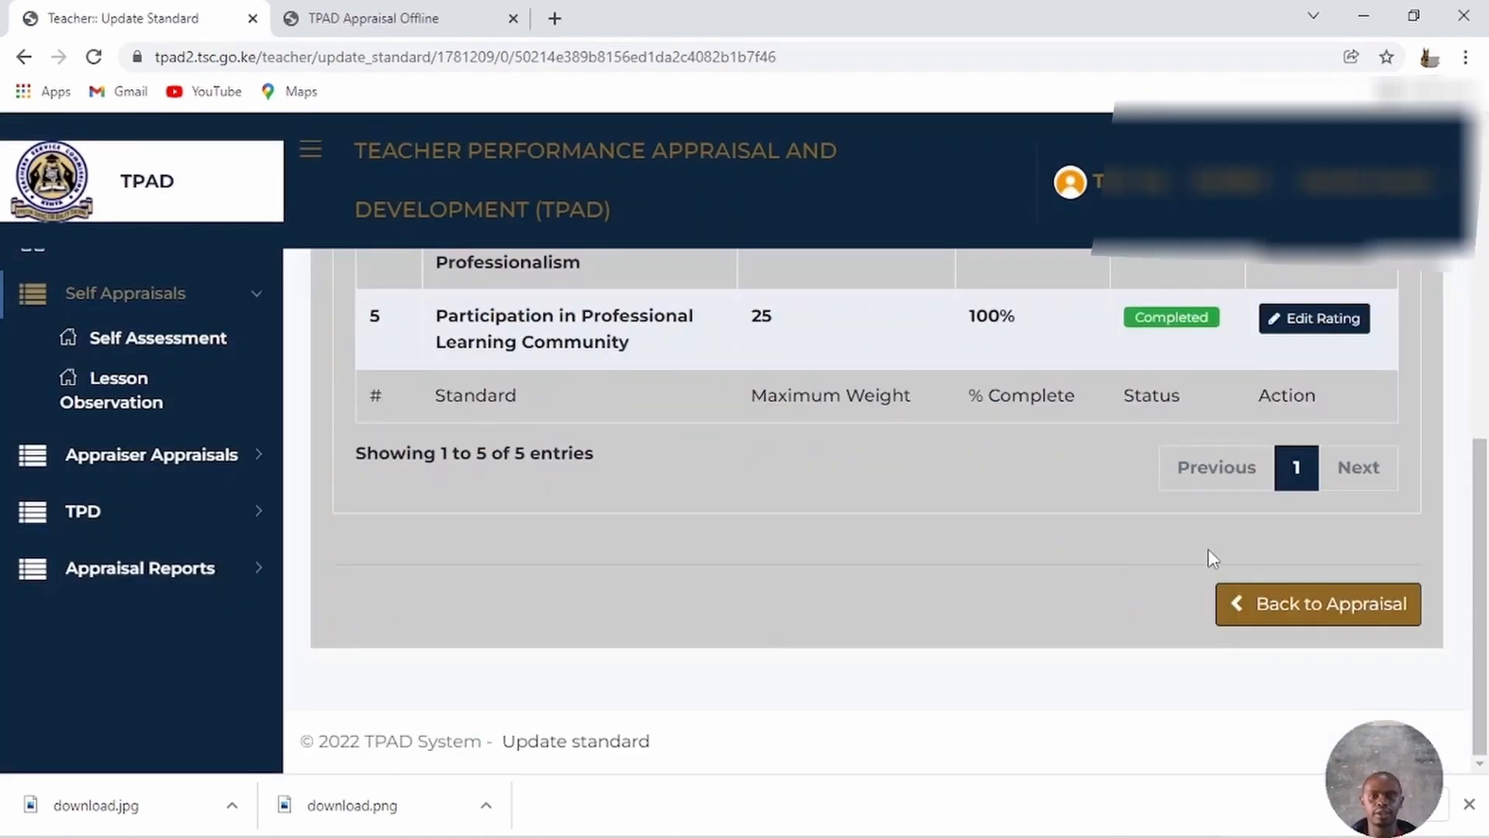
click(1310, 604)
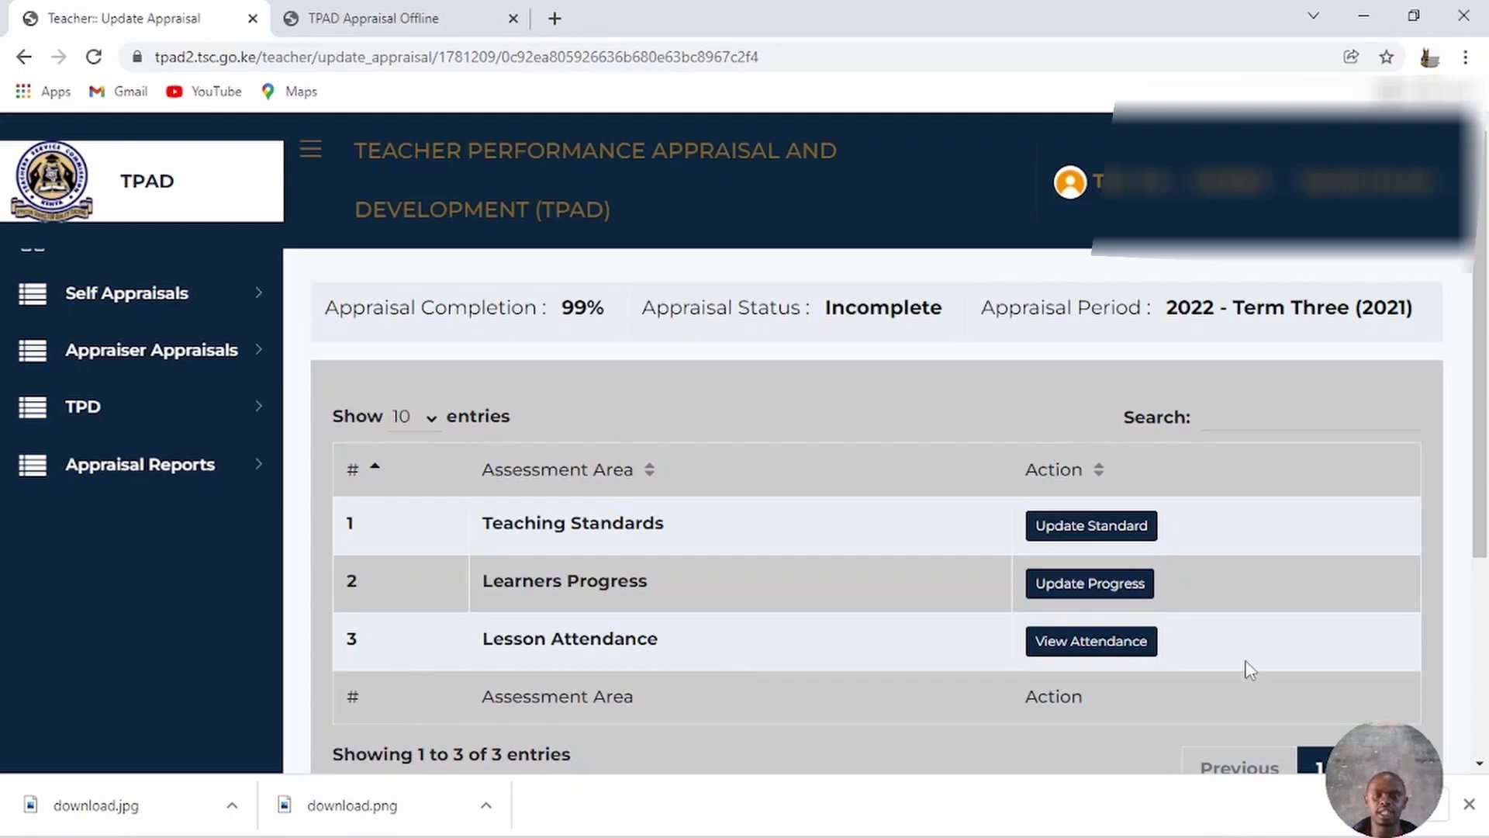
Open the Learners Progress records and view the CBC section, ending on the Regular Learners Progress section
click(1130, 585)
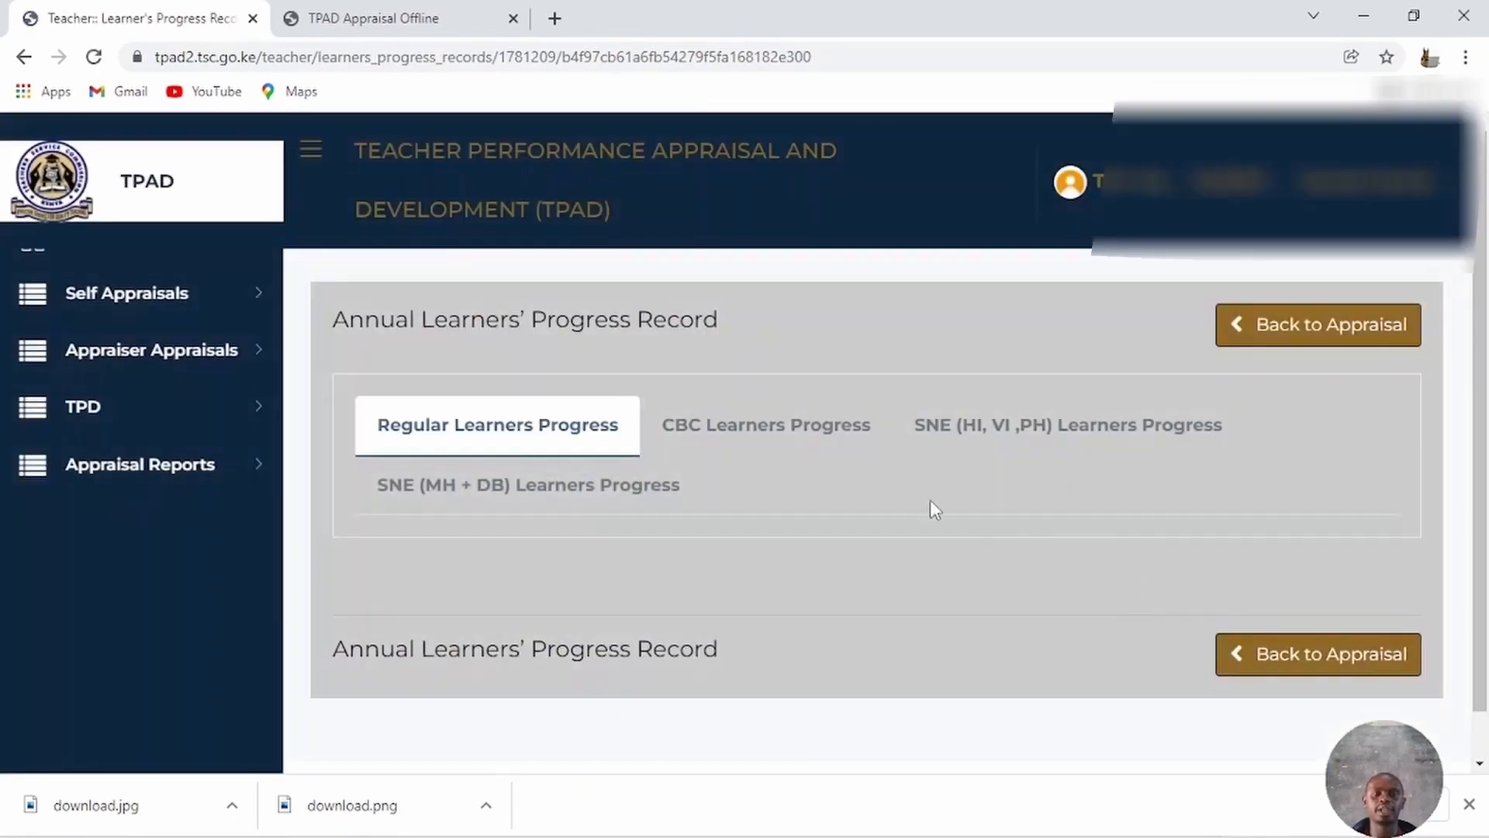
click(763, 431)
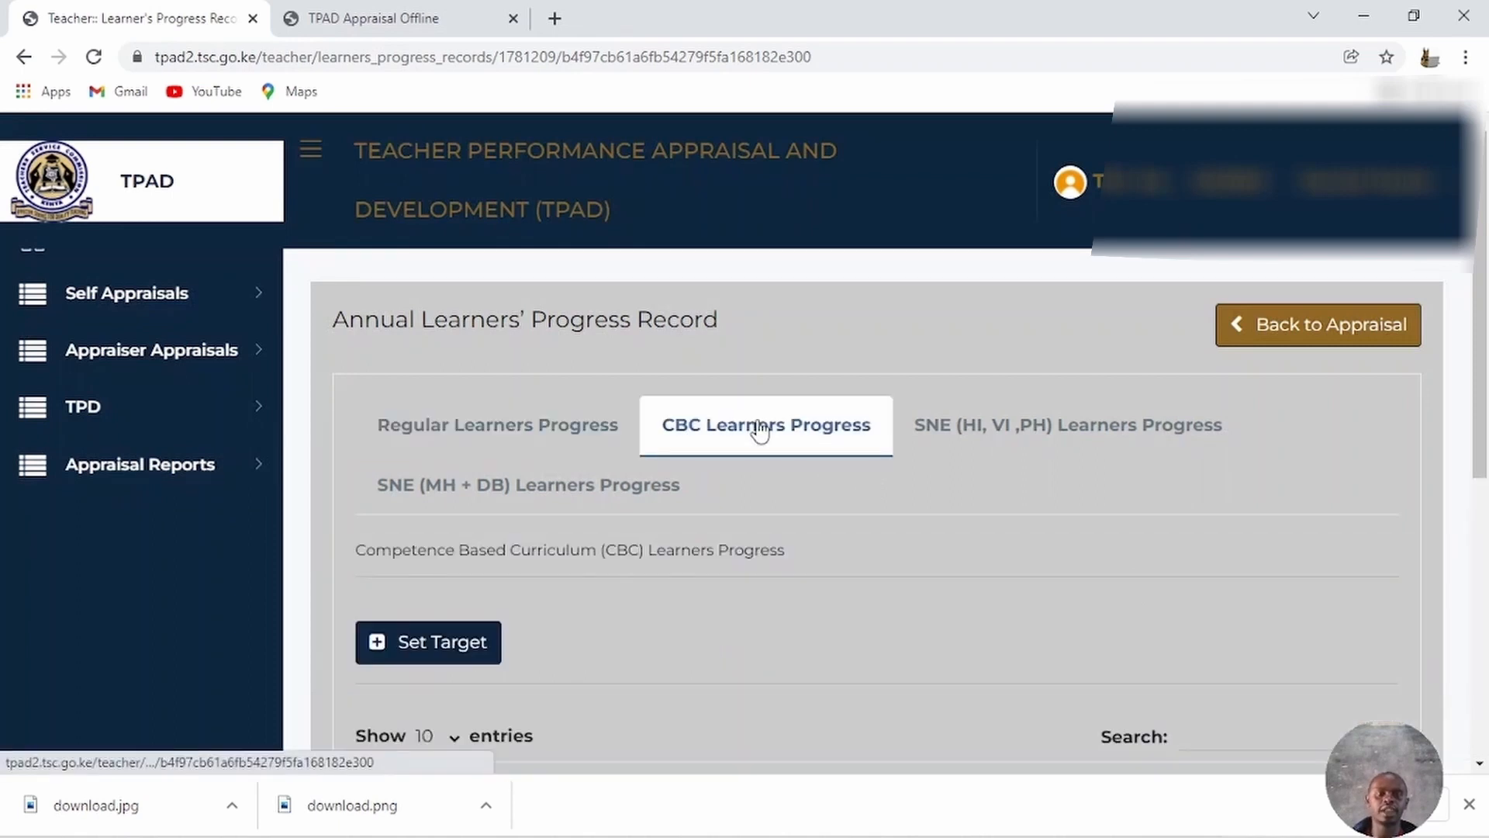
click(455, 431)
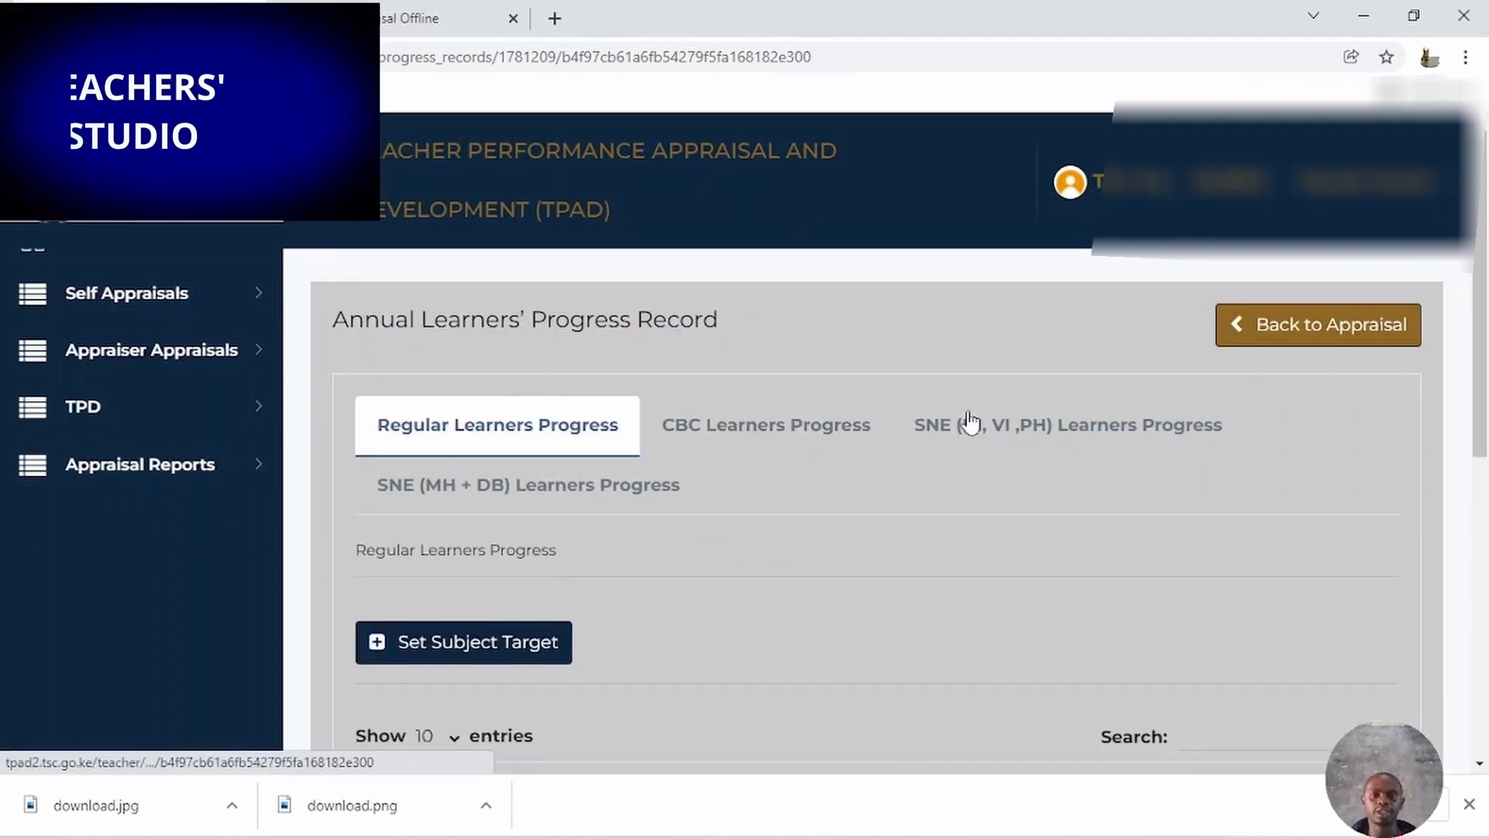